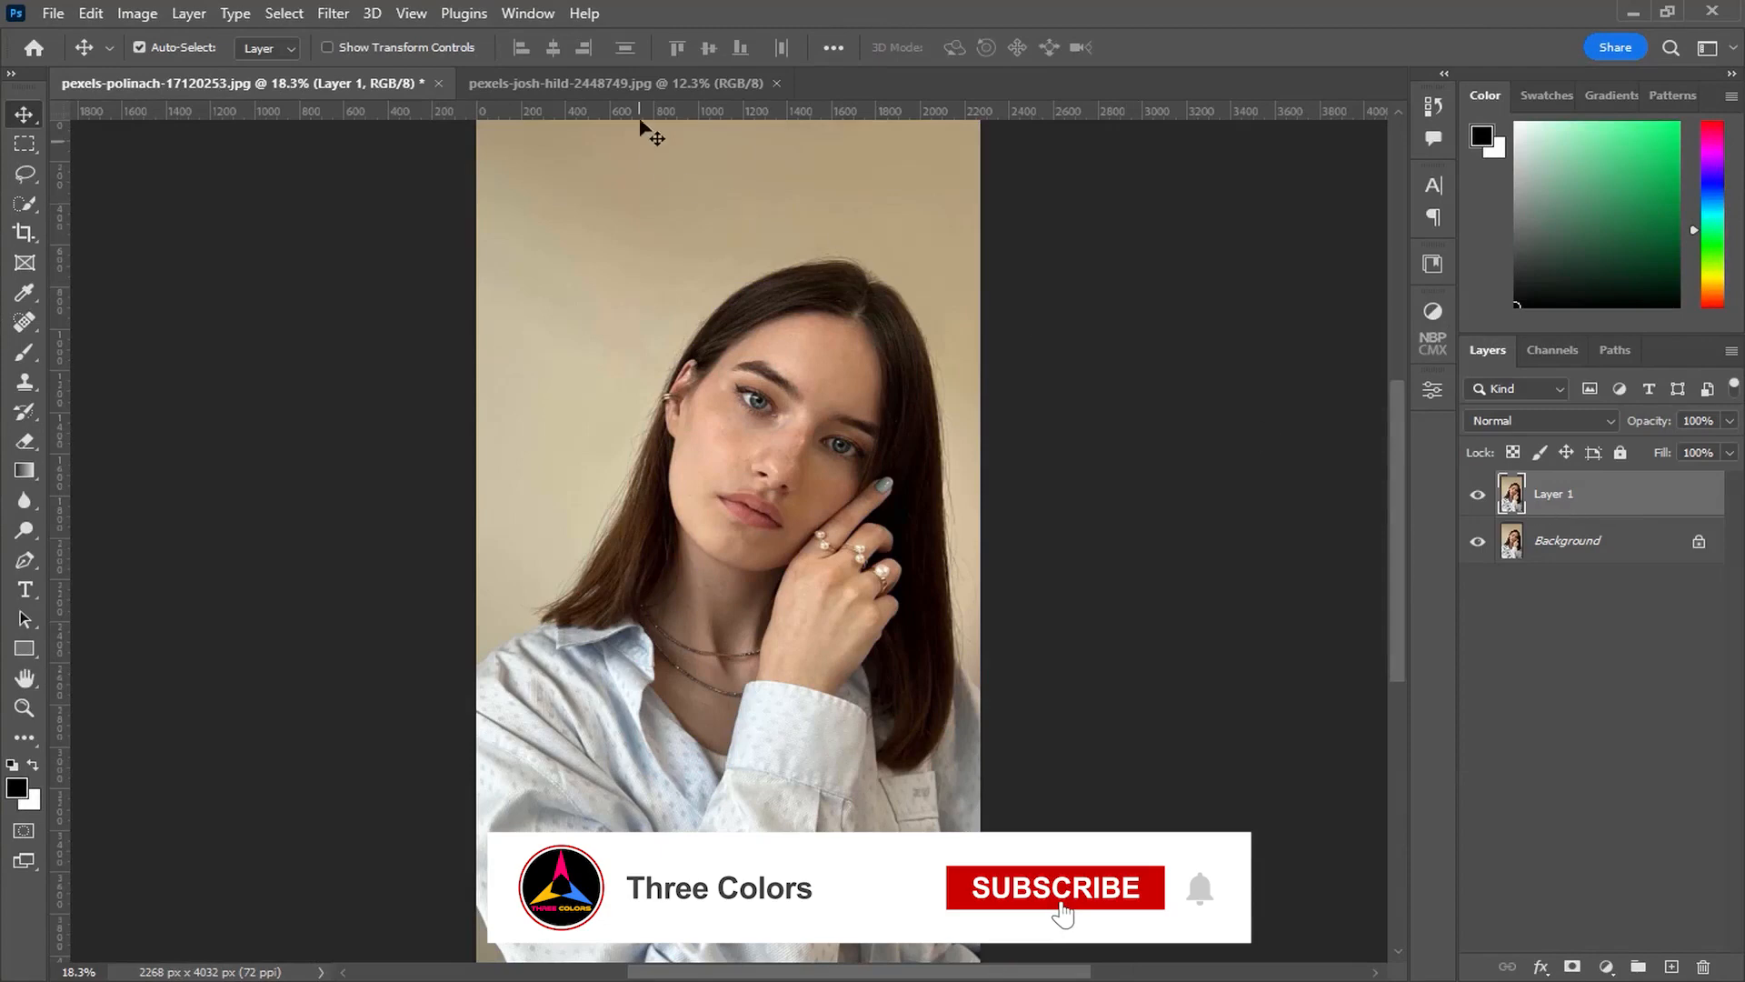
# - Unlock the background layer of the rainy street photo and move it into the portrait document
pyautogui.click(647, 84)
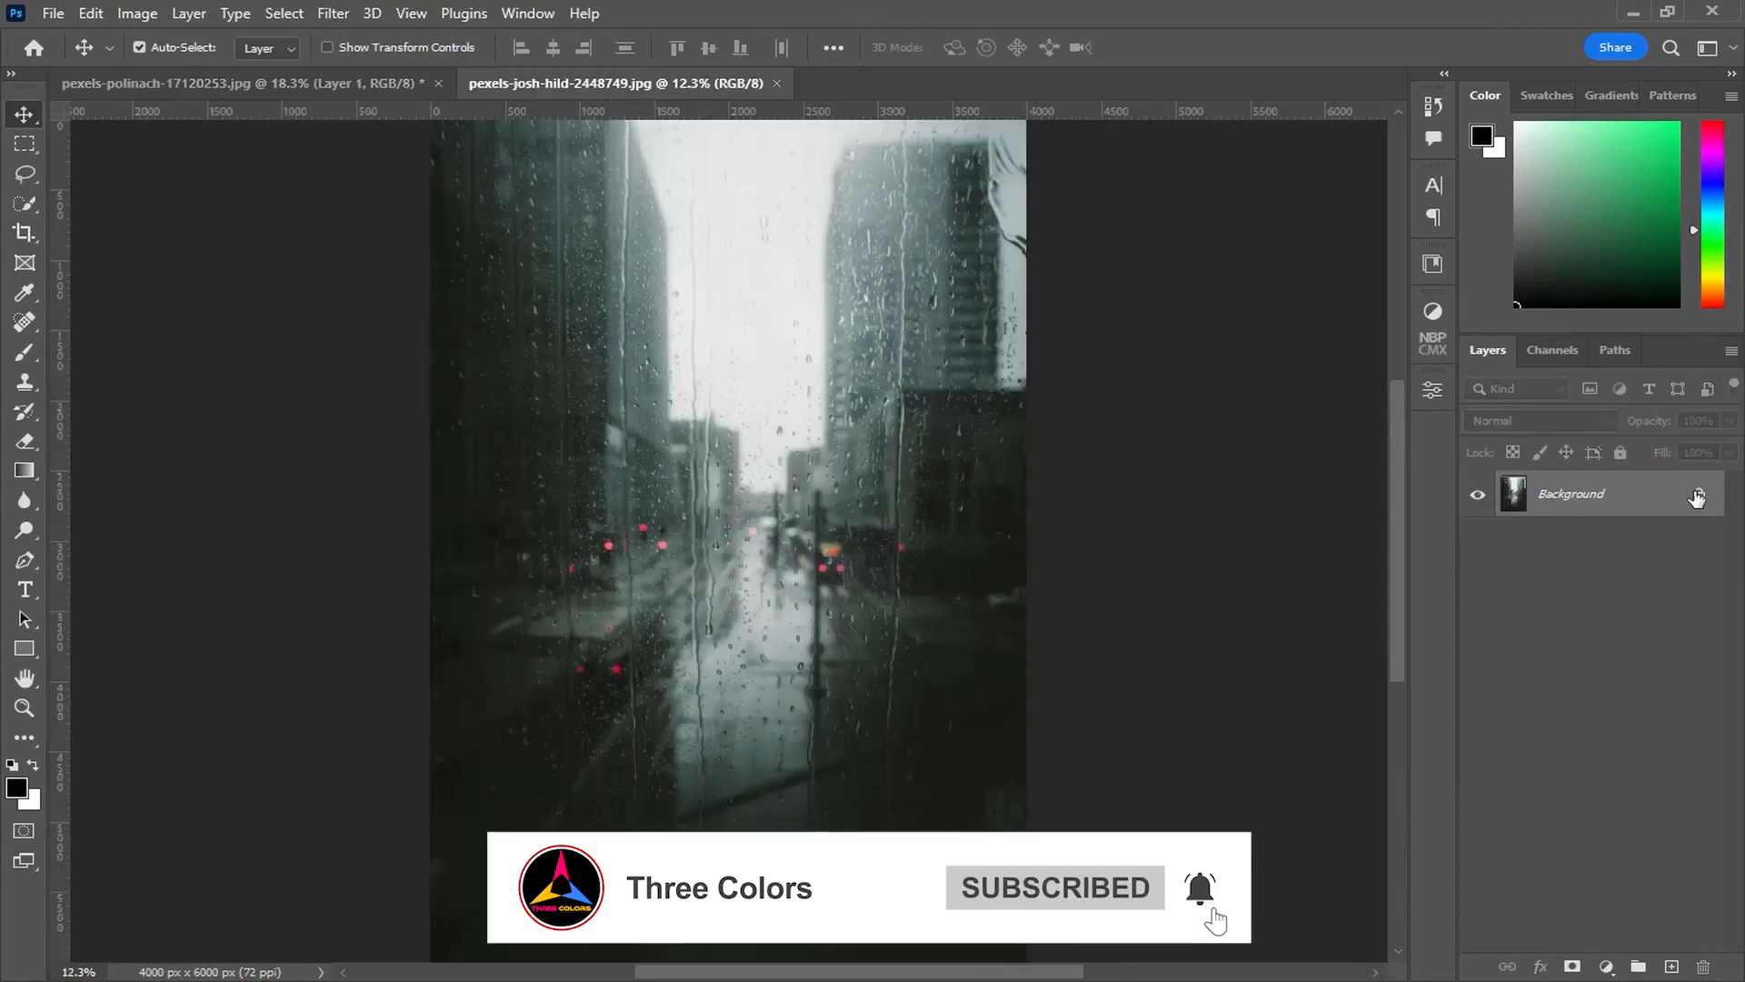
pyautogui.click(1696, 498)
pyautogui.moveTo(787, 482); pyautogui.dragTo(771, 554)
# - Convert the street photo layer for smart filters and scale it to about 70% so it covers the portrait canvas
pyautogui.click(346, 23)
pyautogui.click(427, 76)
pyautogui.hotkey('ctrl', 't')
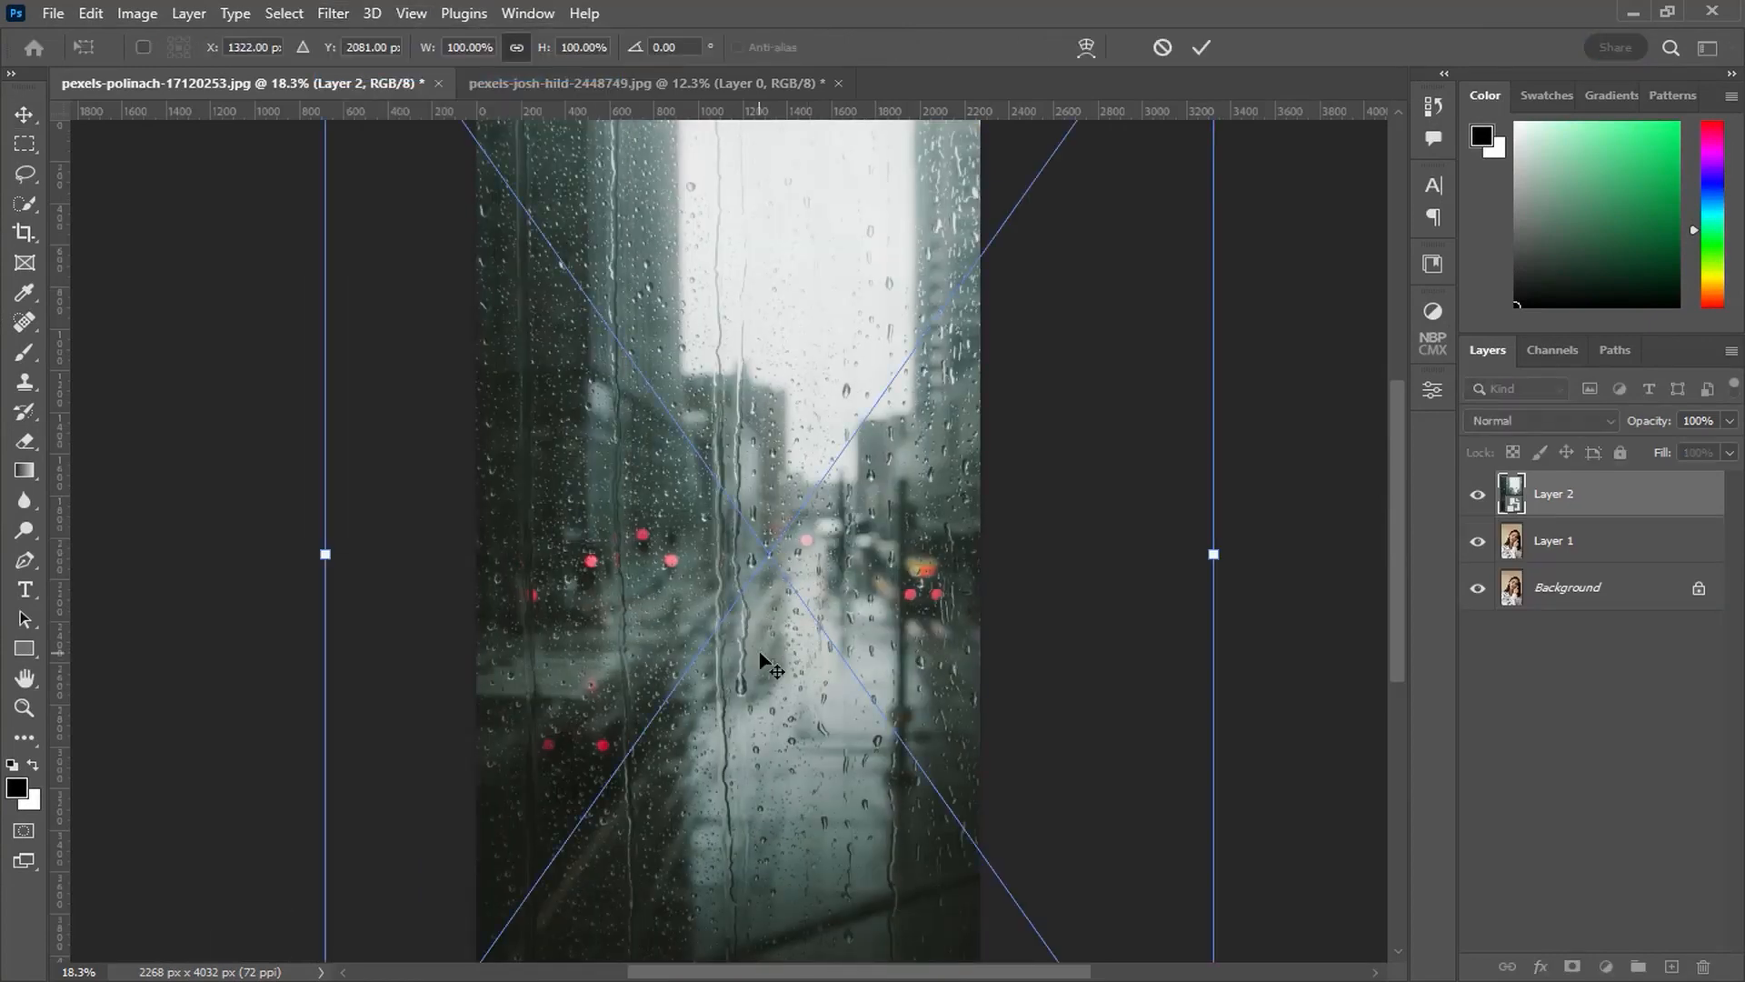
pyautogui.hotkey('ctrl', '0')
pyautogui.moveTo(776, 618); pyautogui.dragTo(756, 620)
pyautogui.moveTo(920, 852); pyautogui.dragTo(879, 791)
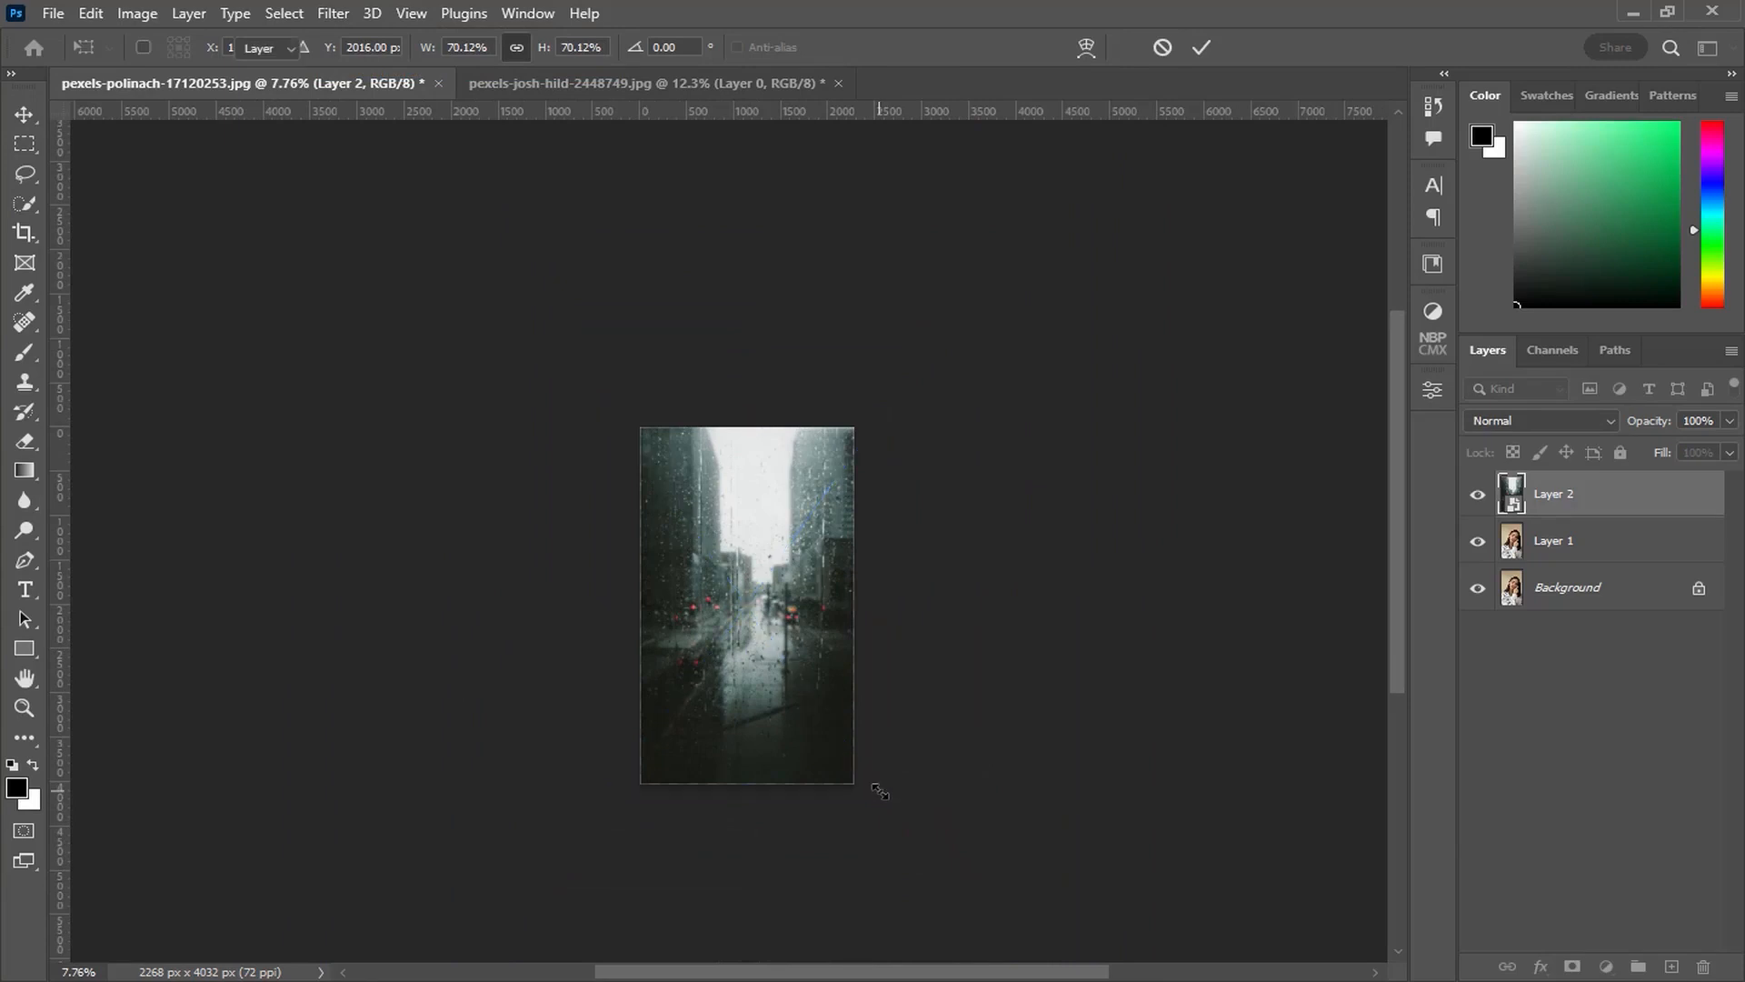
pyautogui.press('Return')
pyautogui.hotkey('ctrl', '0')
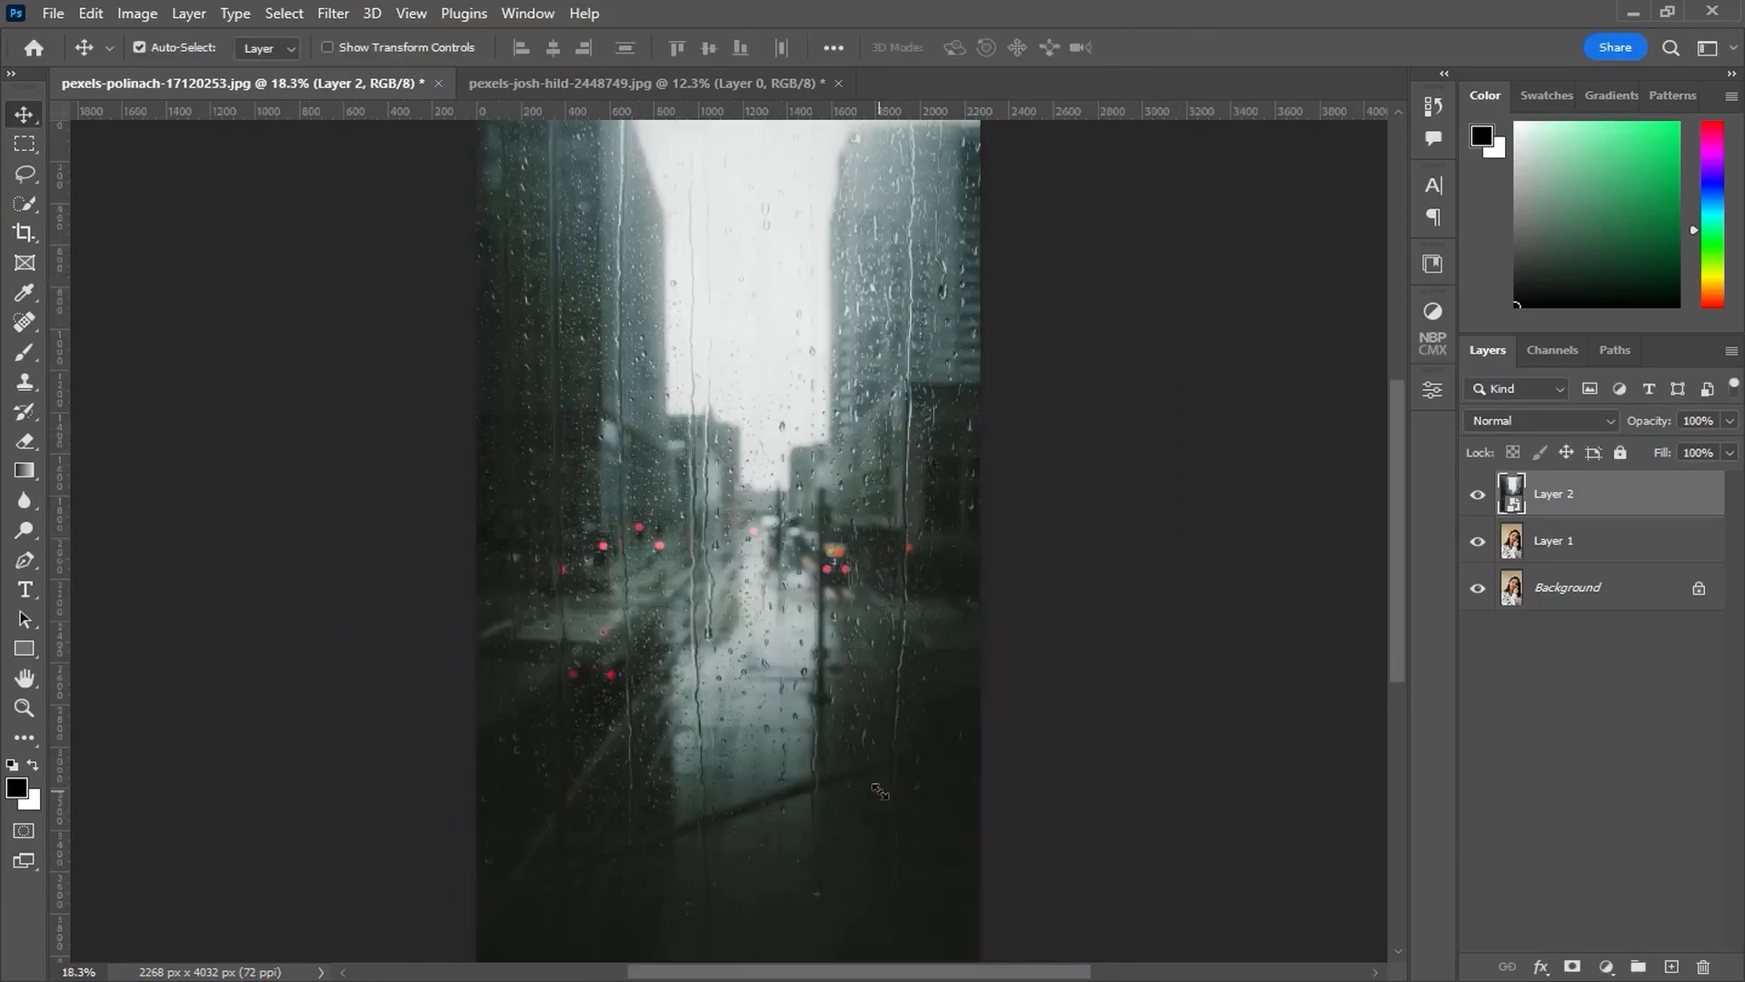
# - Duplicate the street photo layer and hide both street layers
pyautogui.hotkey('ctrl', 'j')
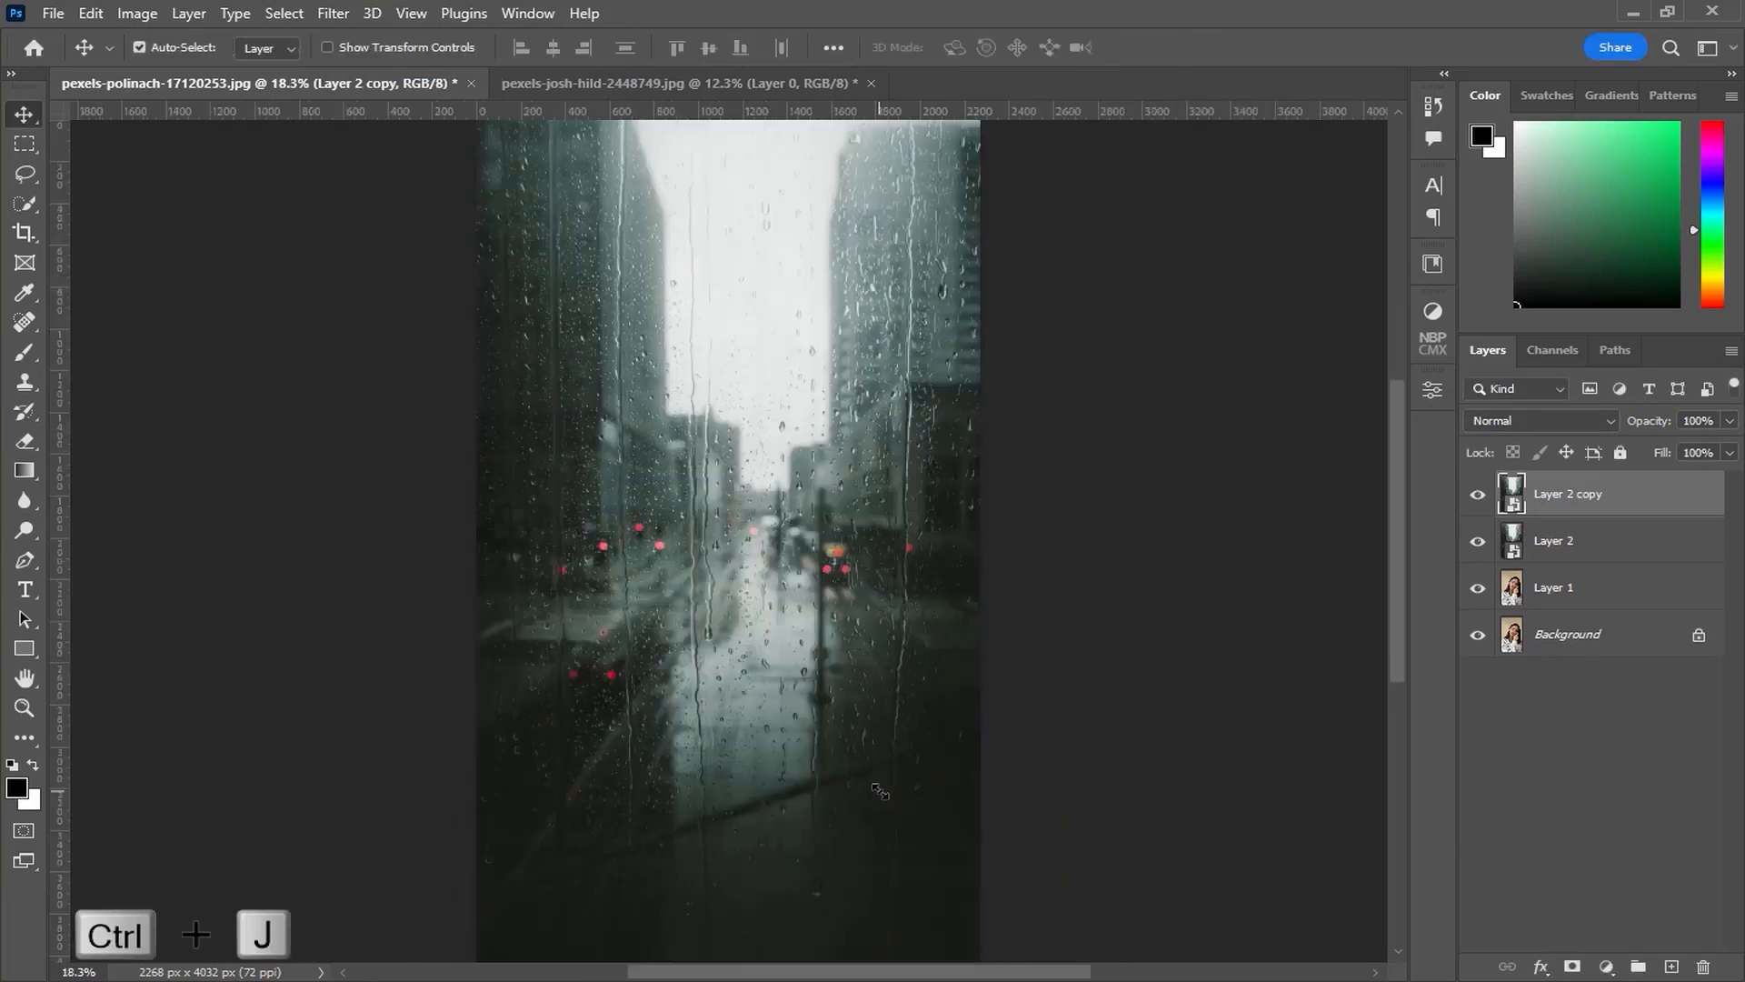
pyautogui.click(1520, 553)
pyautogui.click(1477, 541)
pyautogui.click(1478, 493)
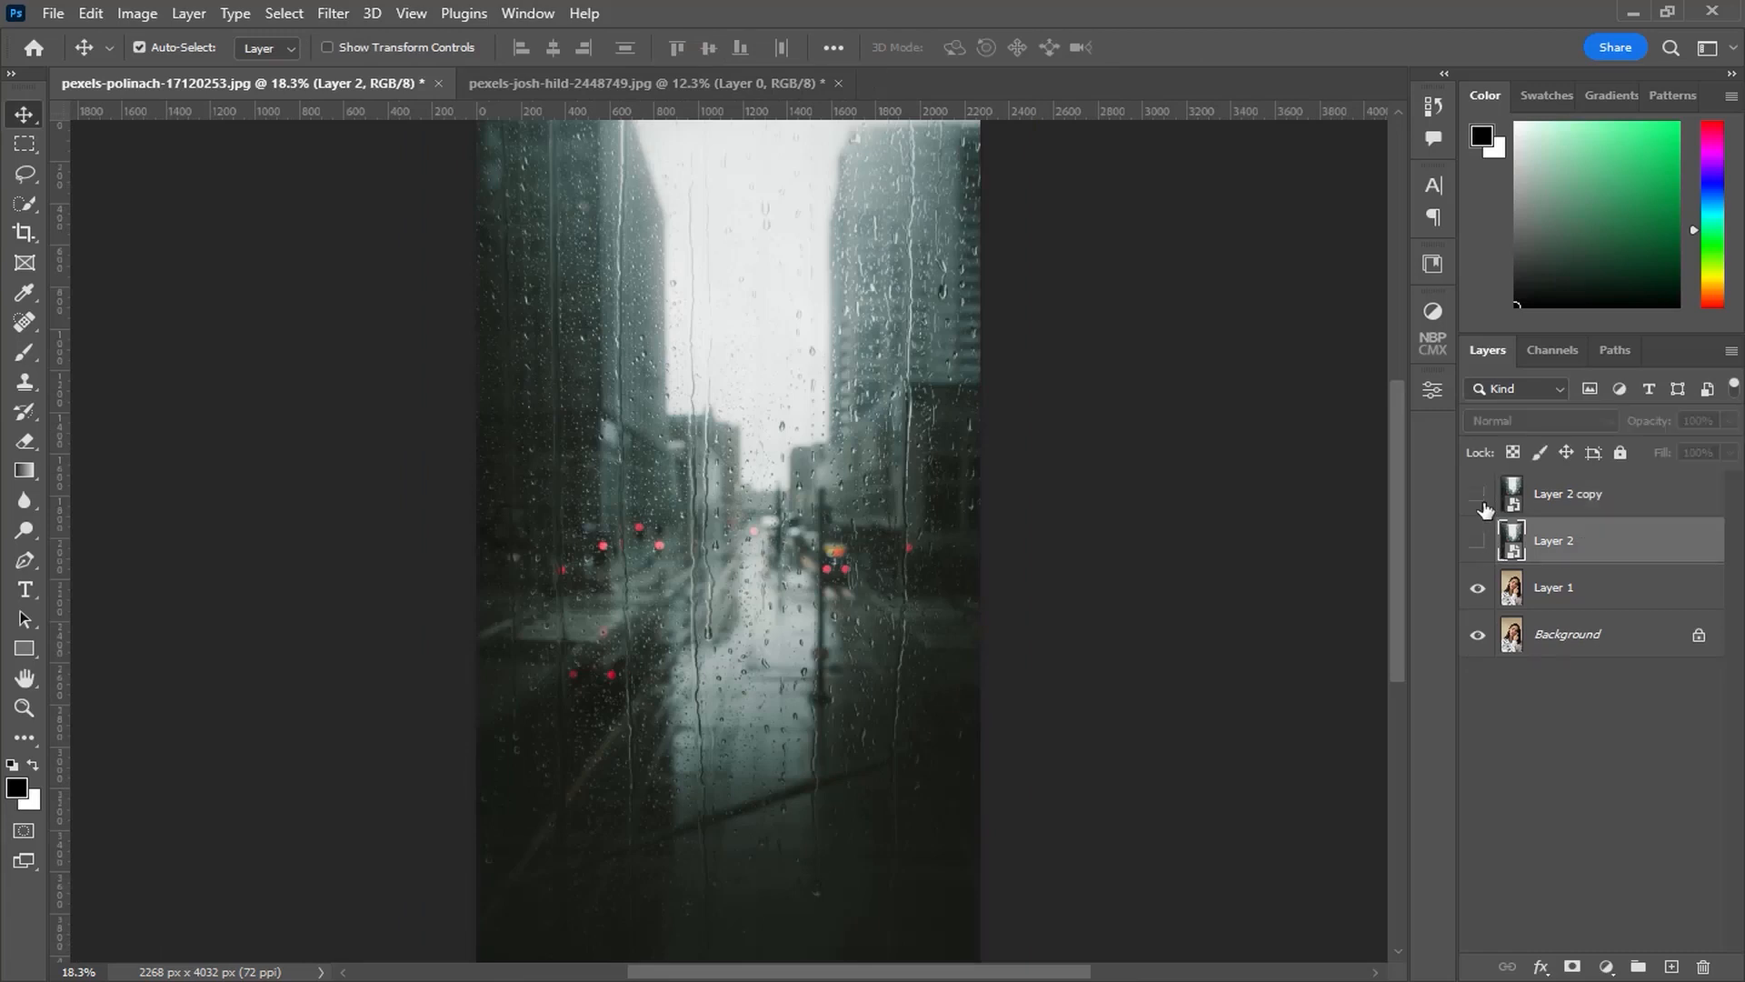
# - Convert Layer 1, the portrait, for smart filters and apply a Gaussian Blur with a 7 pixel radius
pyautogui.click(1545, 587)
pyautogui.click(341, 13)
pyautogui.click(363, 71)
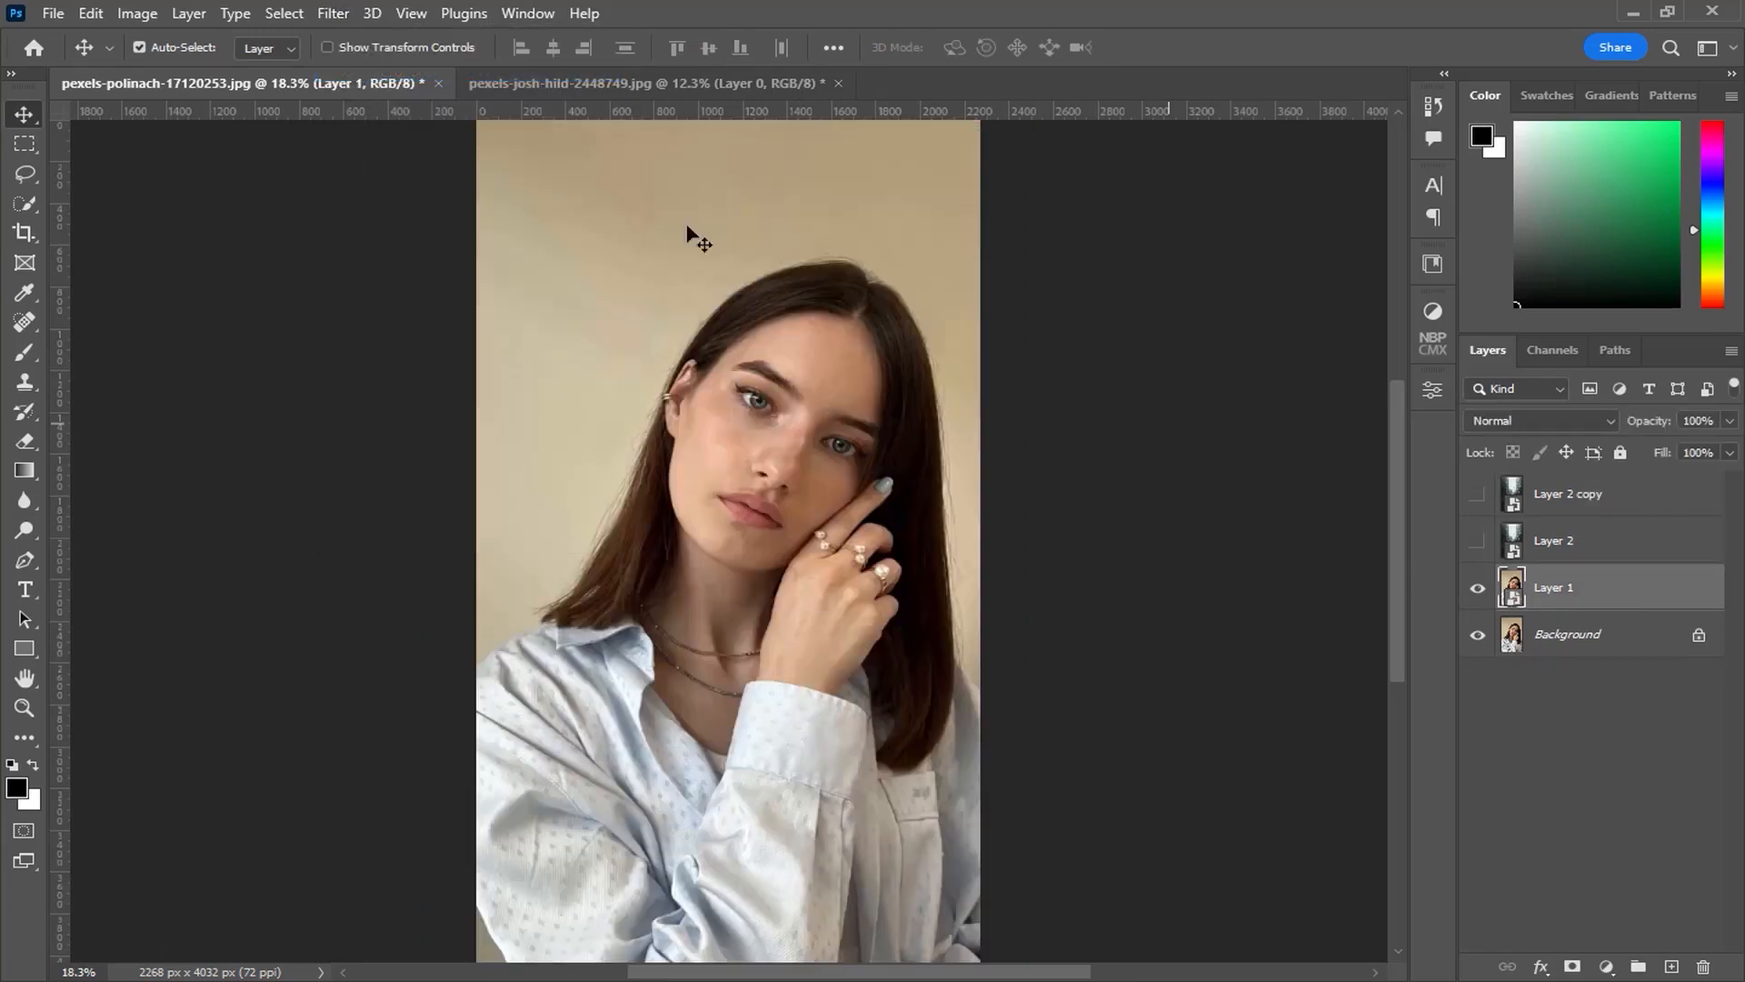
pyautogui.click(332, 13)
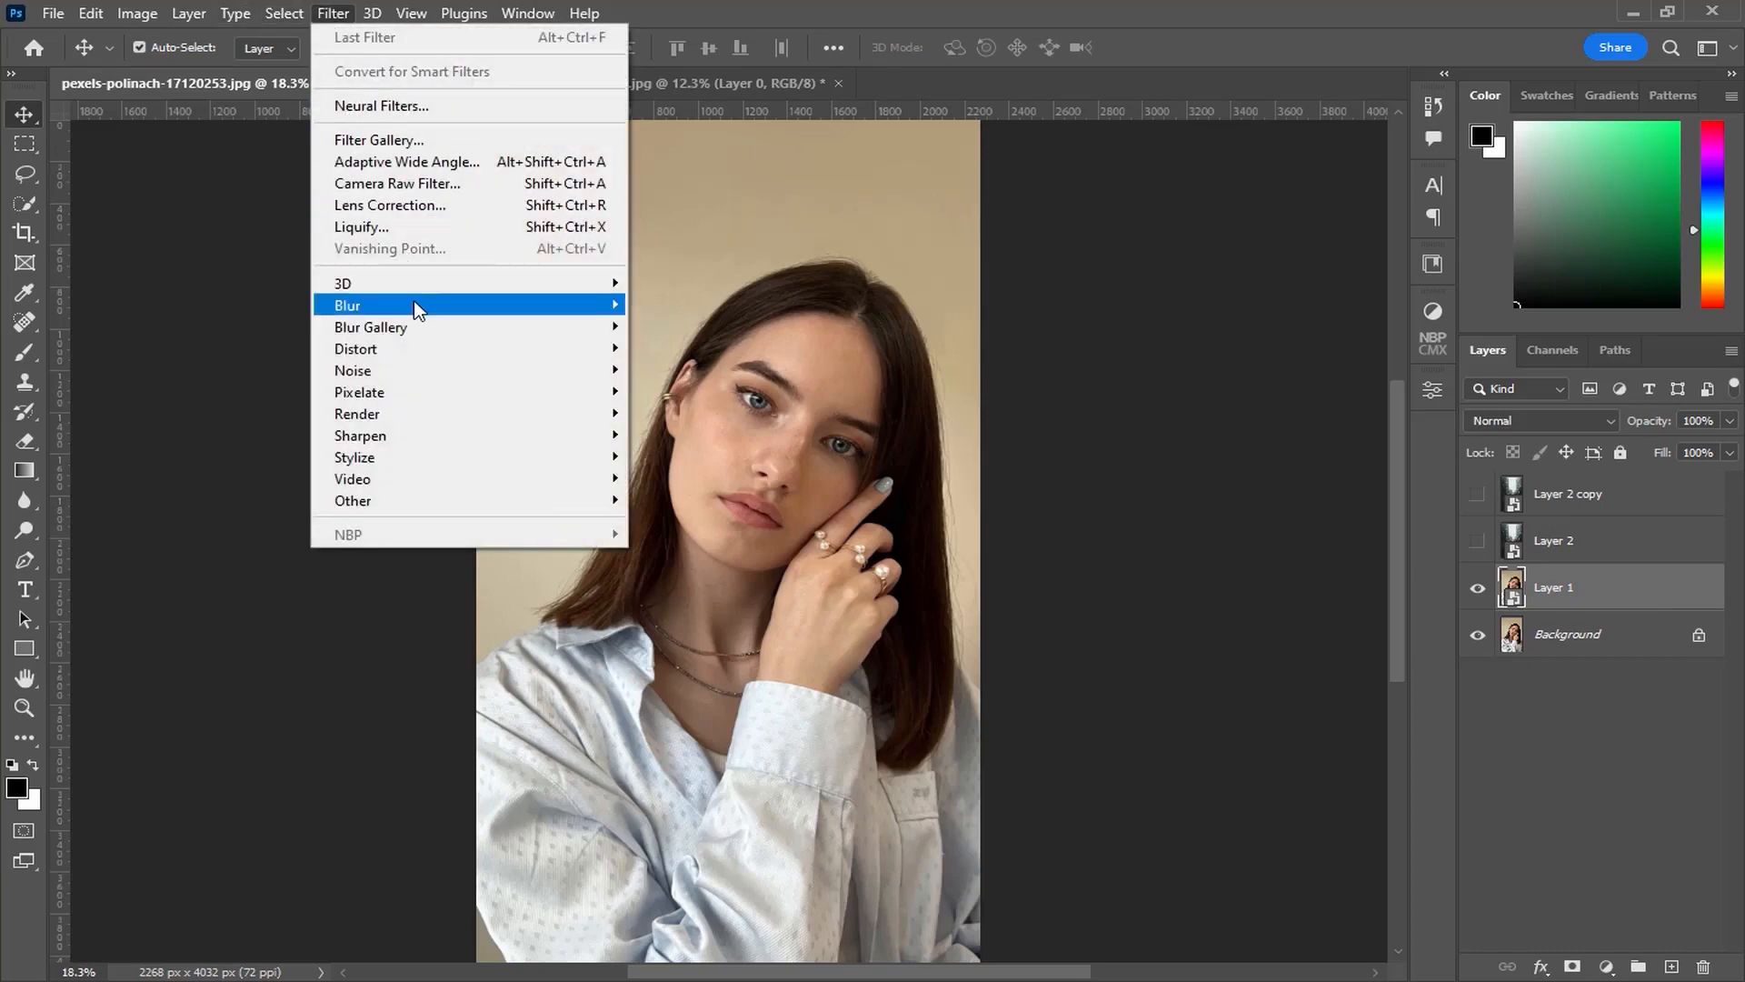
pyautogui.moveTo(423, 308)
pyautogui.click(693, 391)
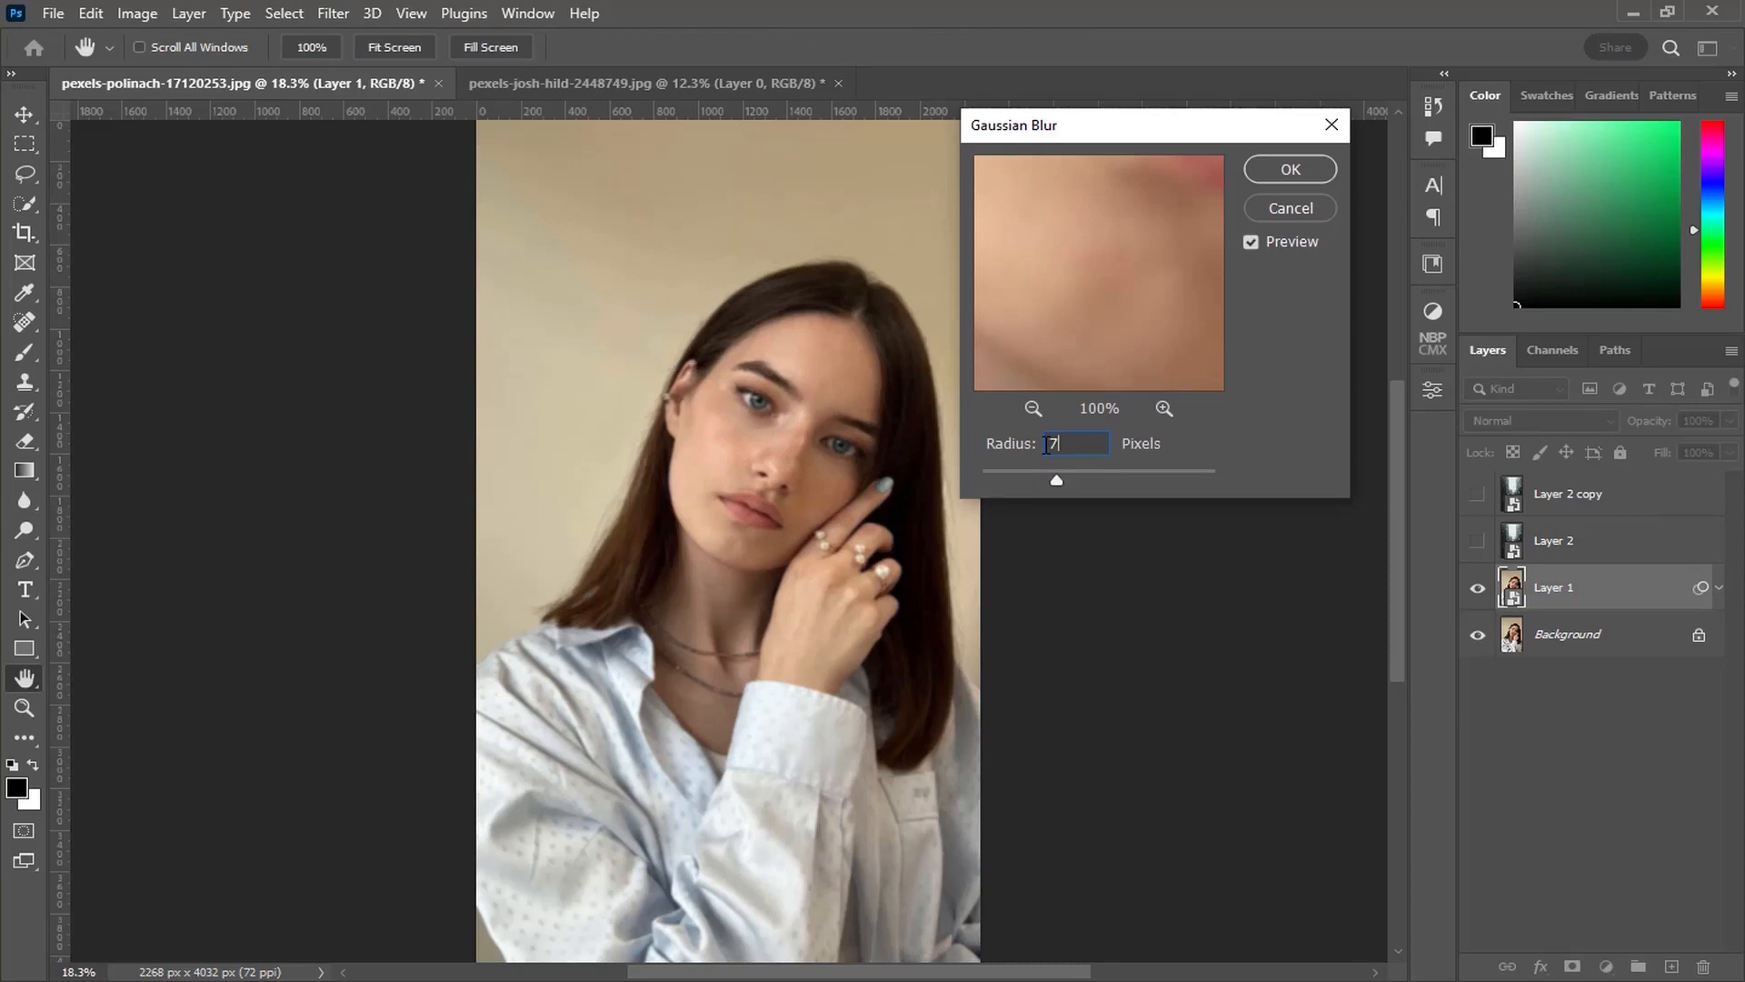
pyautogui.press('Return')
# - Show Layer 2 with blend mode Screen and split its This Layer Blend If shadow slider to 0/255
pyautogui.click(1639, 554)
pyautogui.click(1477, 541)
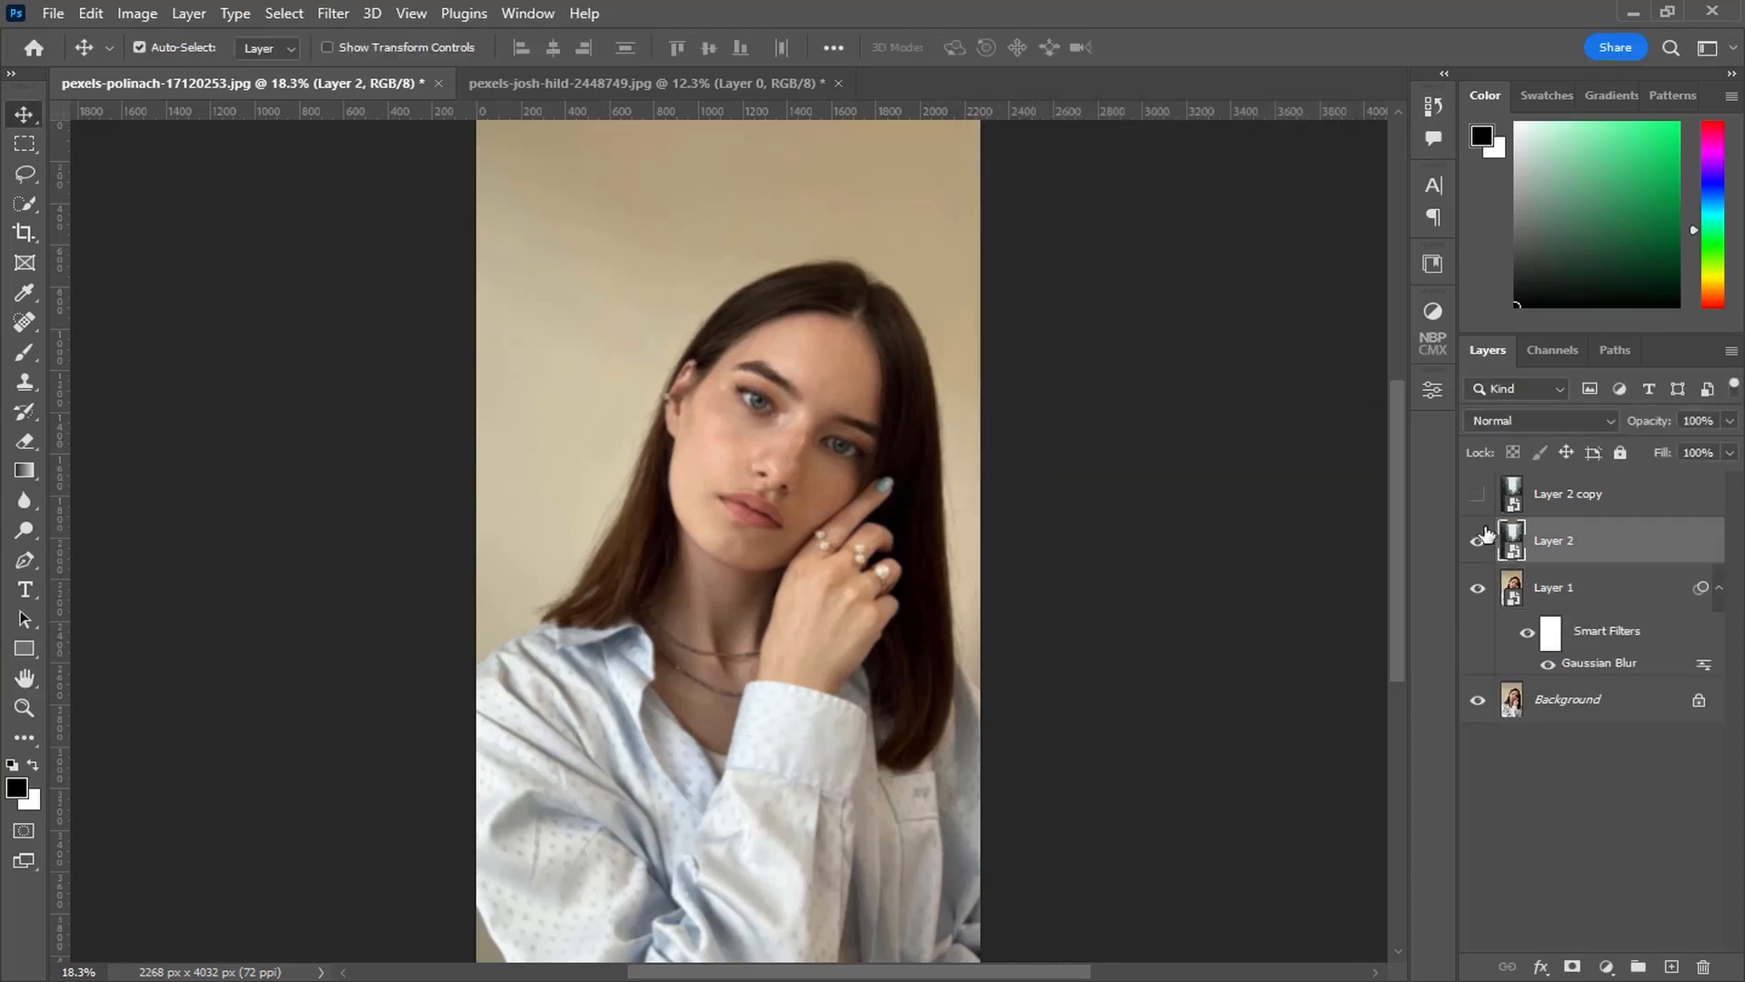
pyautogui.click(1557, 418)
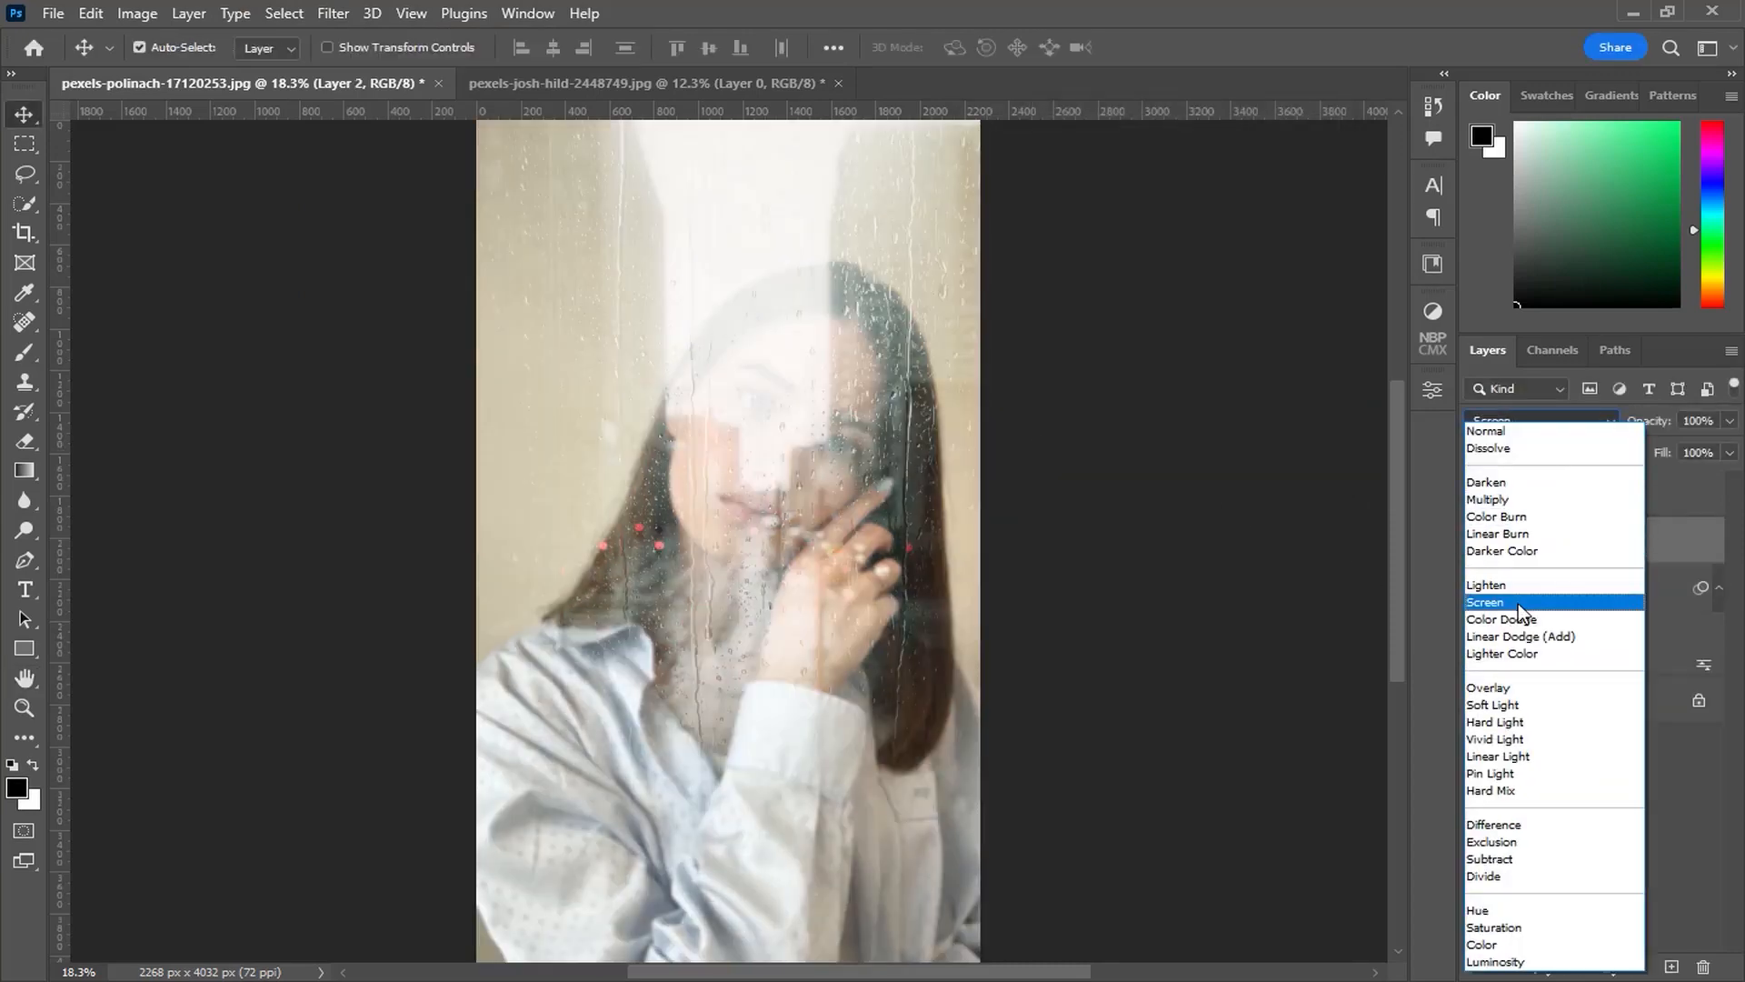
pyautogui.click(1518, 603)
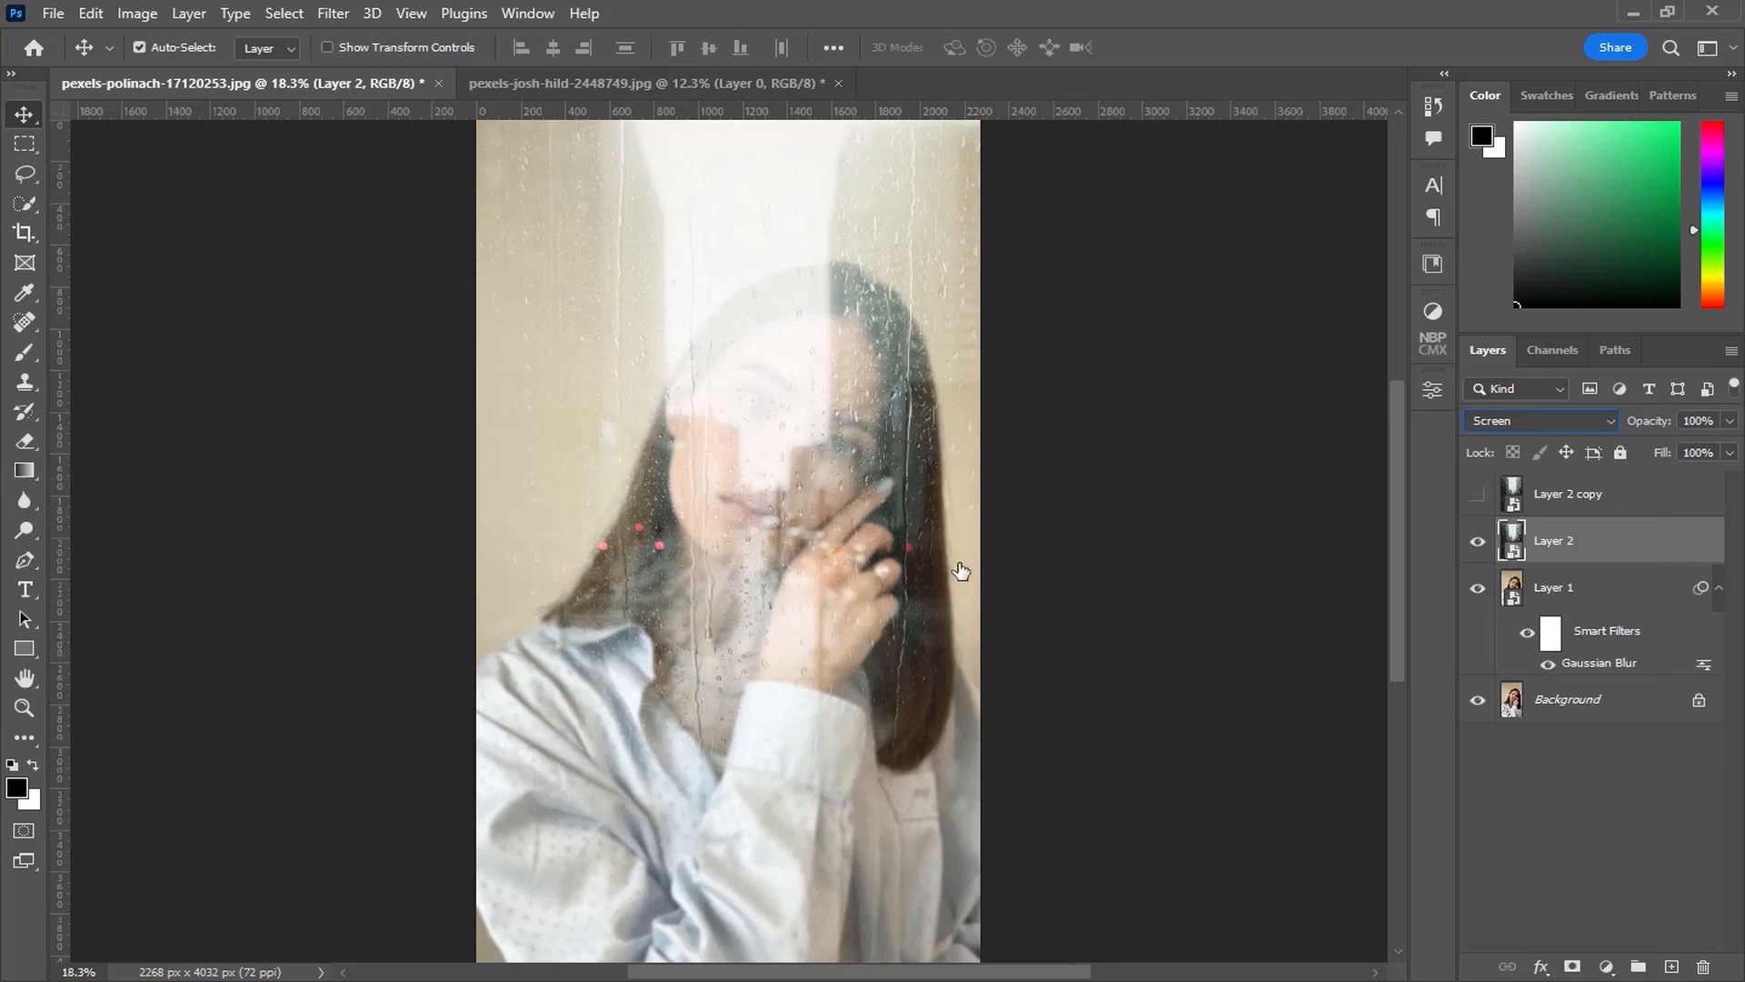
pyautogui.moveTo(1131, 435); pyautogui.dragTo(1434, 434)
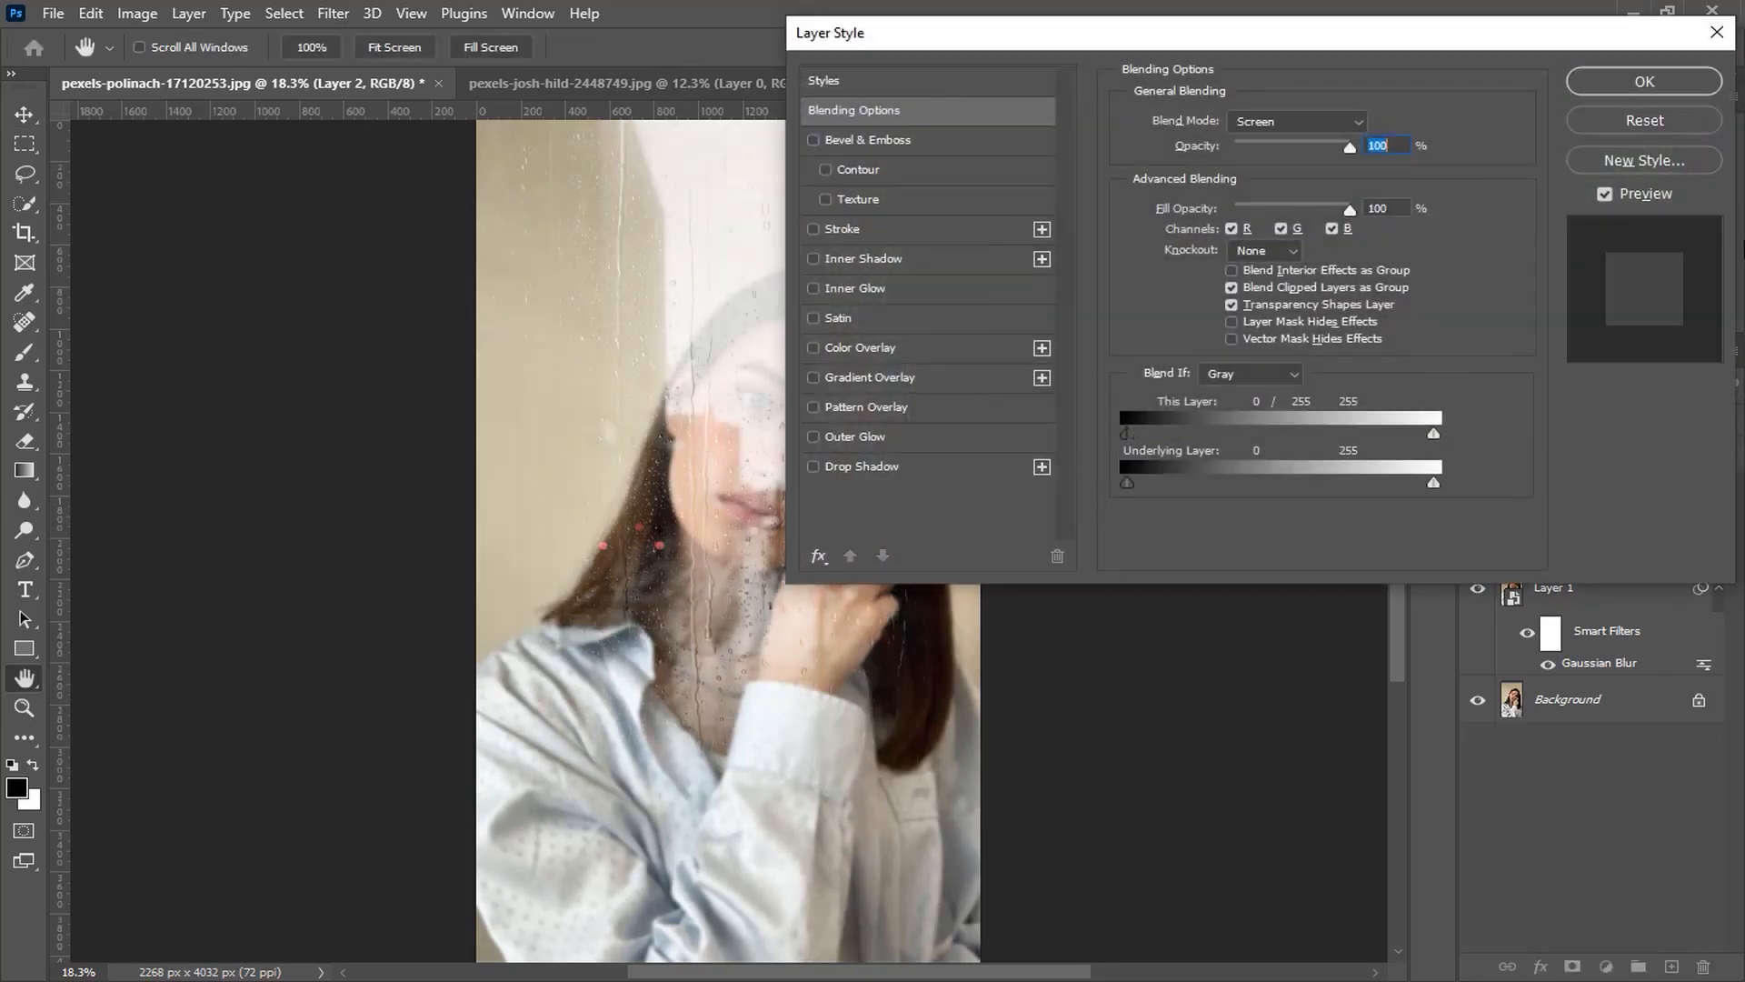
pyautogui.click(1673, 91)
# - Show Layer 2 copy with blend mode Multiply and spread its split This Layer Blend If highlight slider down to the black end
pyautogui.click(1587, 509)
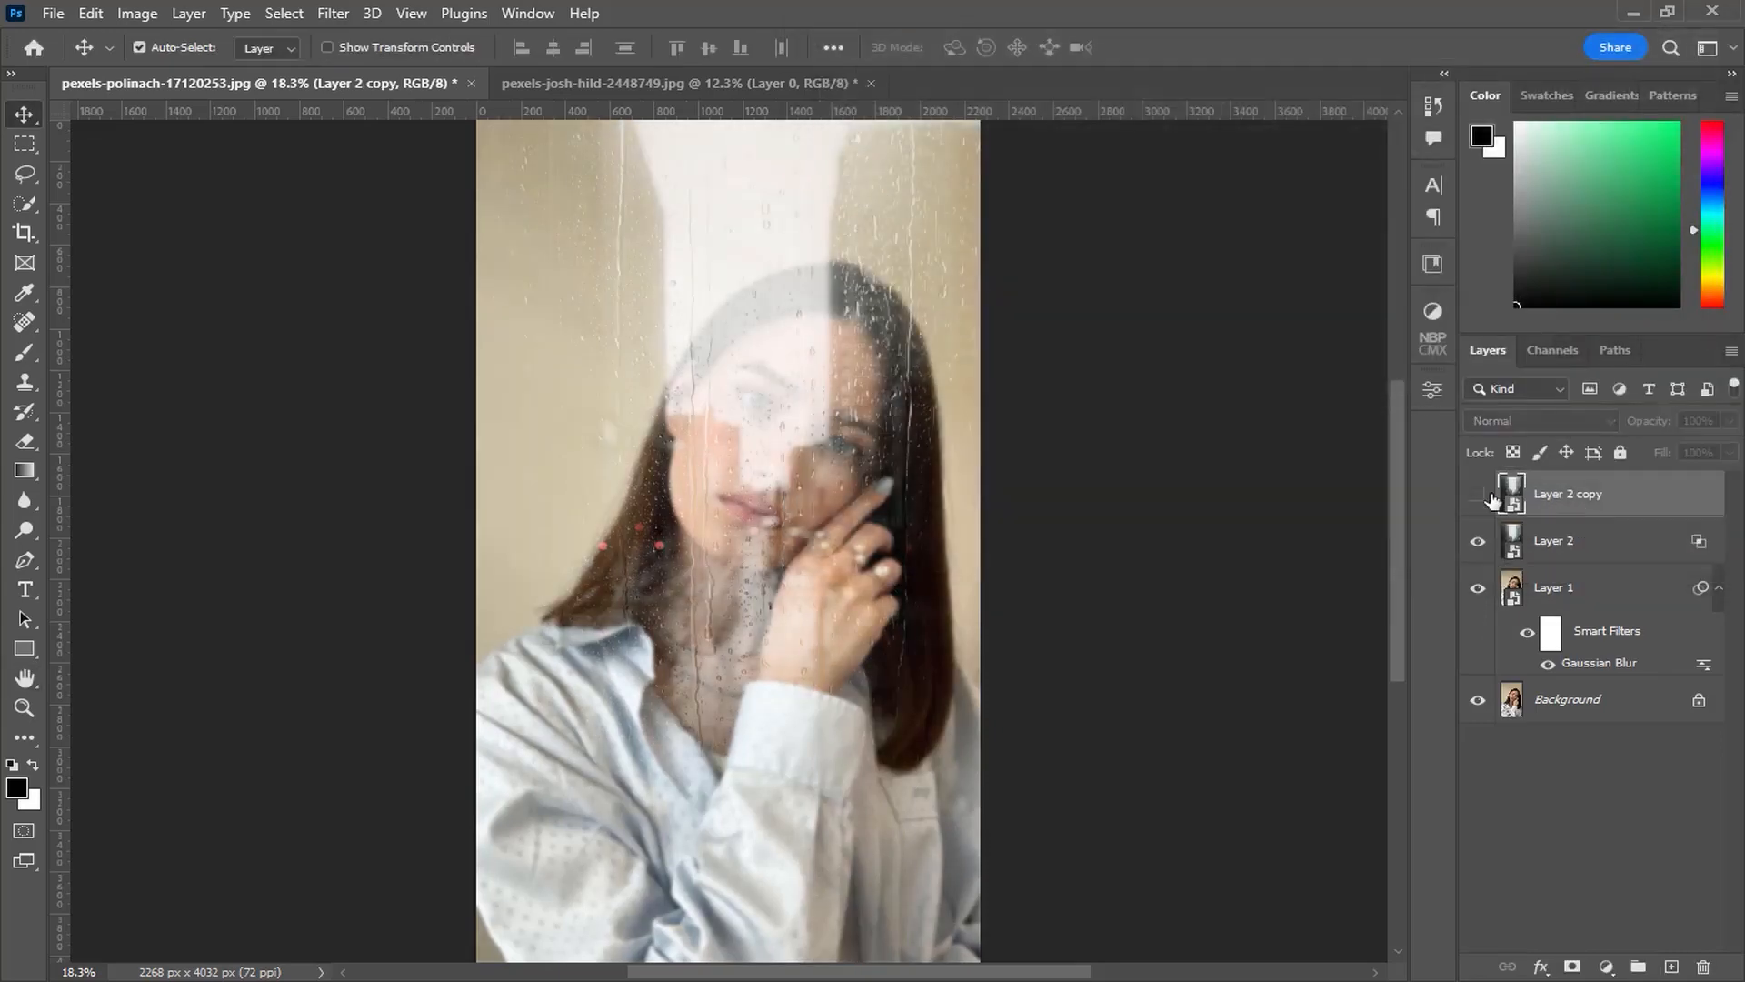
pyautogui.click(1478, 496)
pyautogui.click(1511, 421)
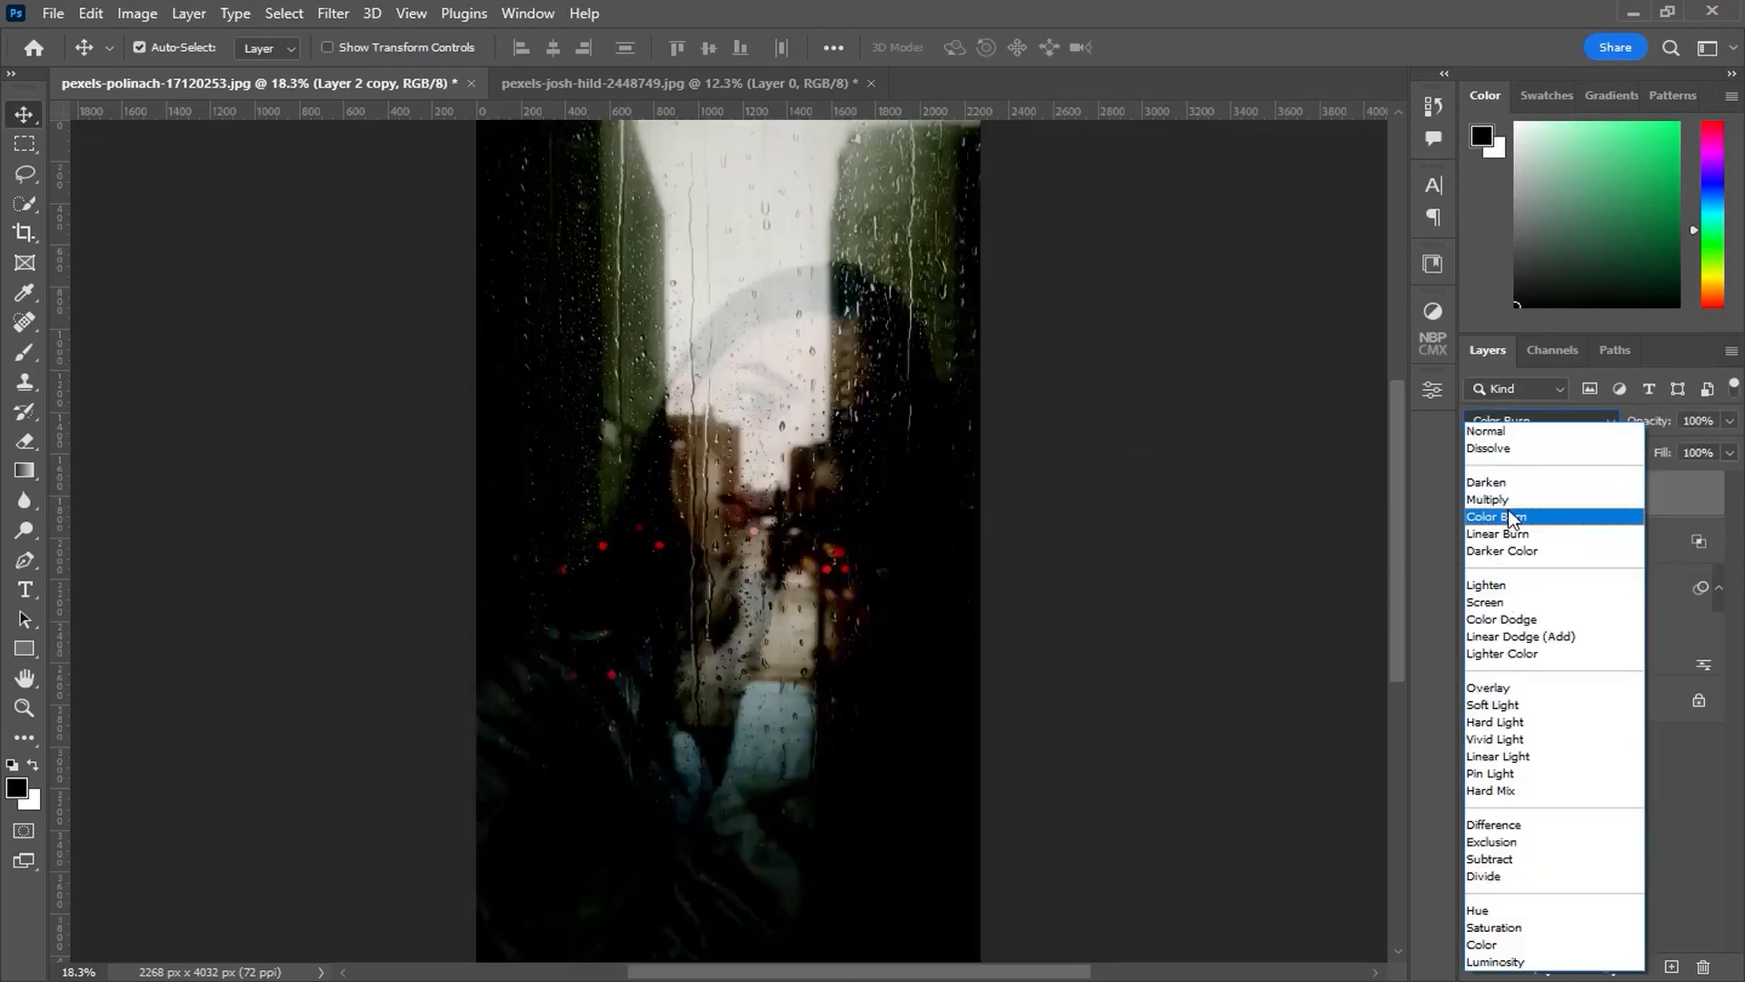
pyautogui.click(1513, 503)
pyautogui.doubleClick(1713, 505)
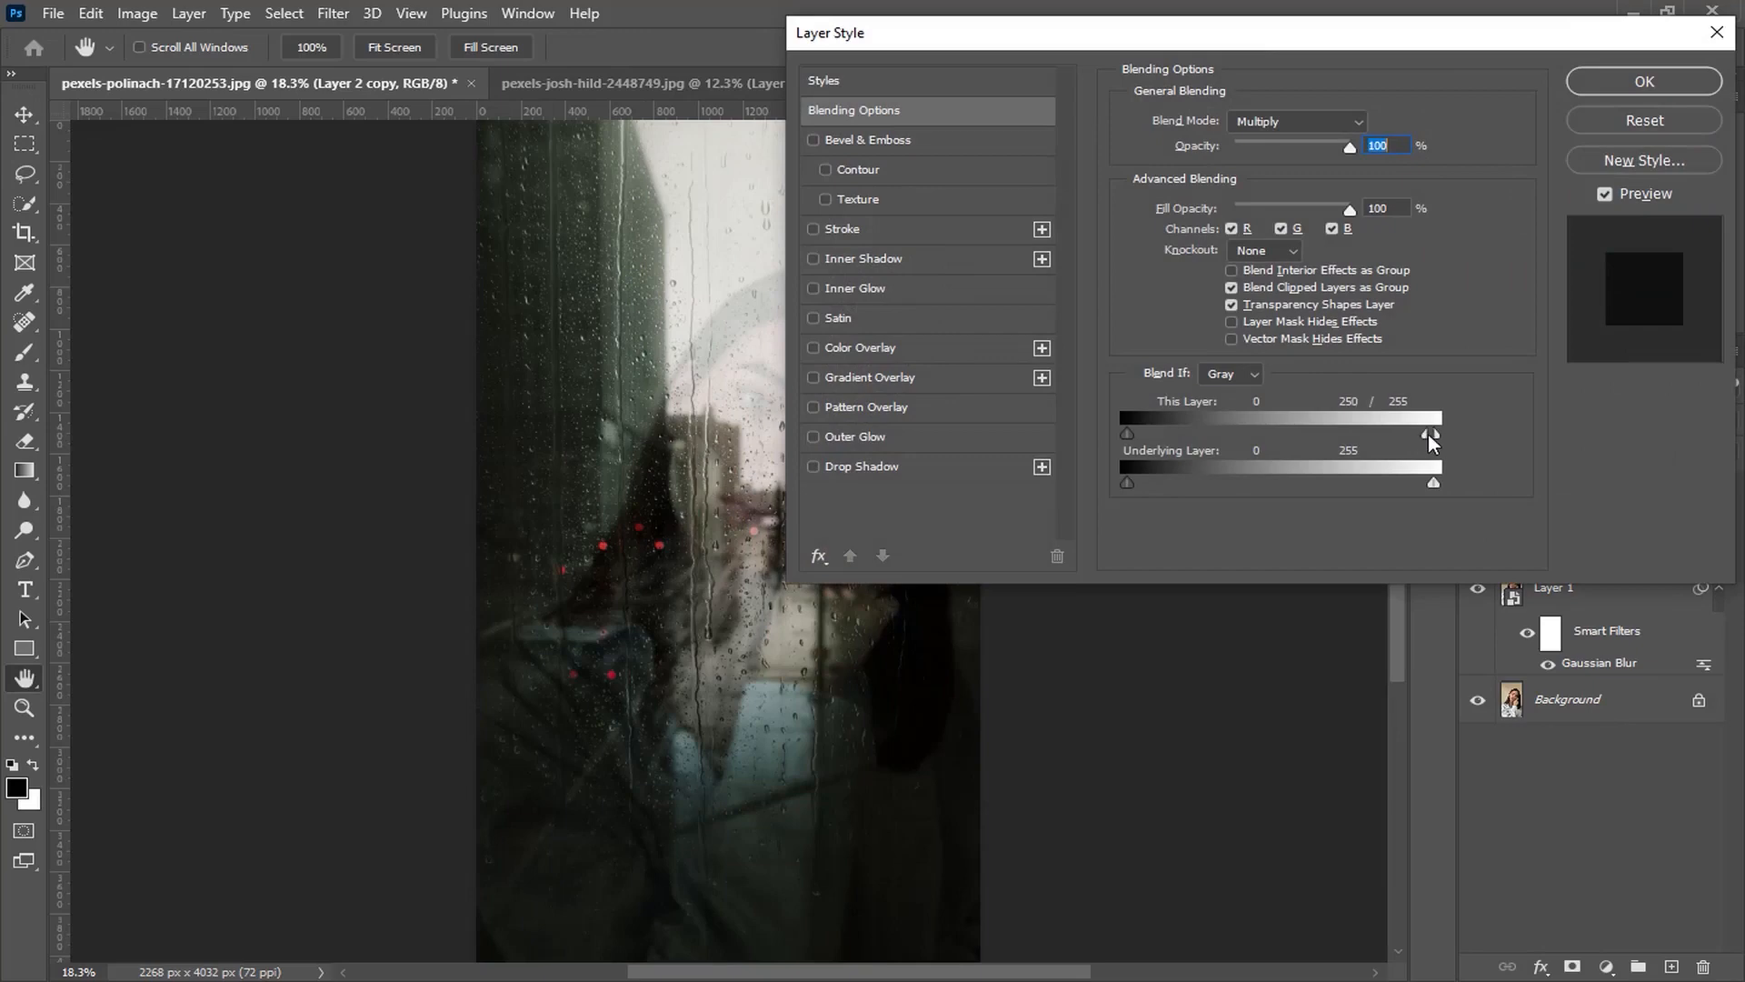
pyautogui.moveTo(1433, 436); pyautogui.dragTo(866, 423)
pyautogui.click(1645, 82)
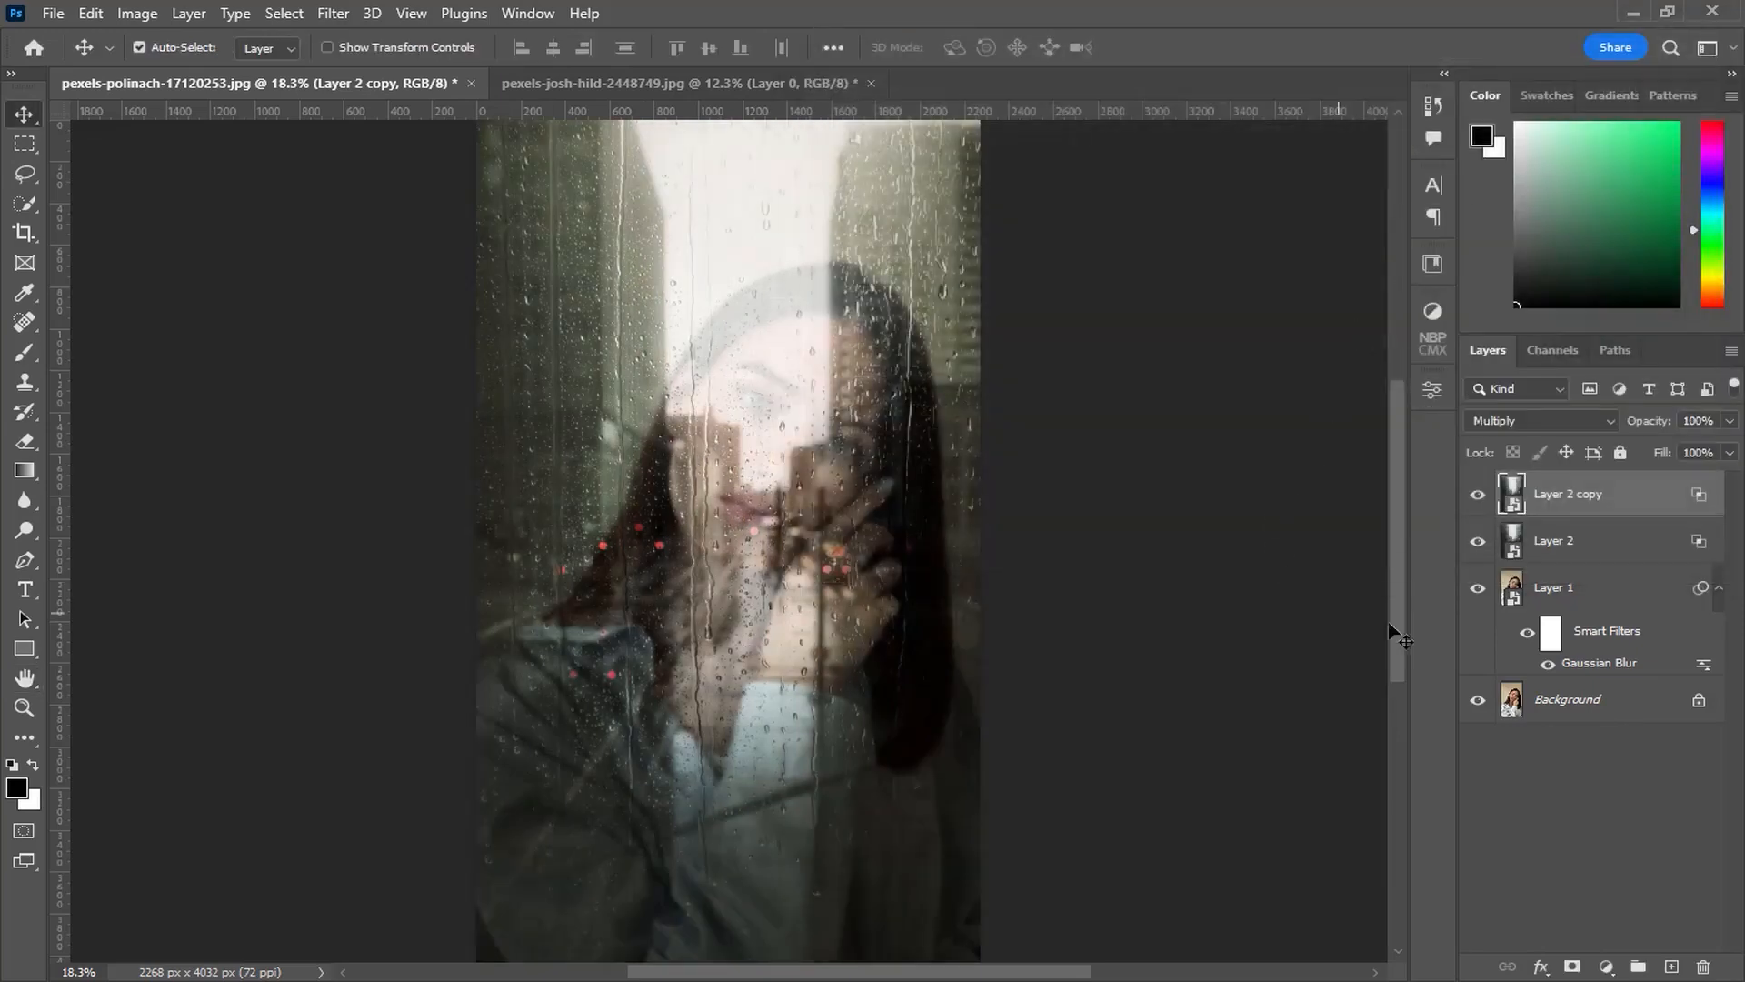
# - Duplicate the Background layer between Layer 2 and Layer 2 copy, and give the duplicate a layer mask inverted to black
pyautogui.click(1620, 544)
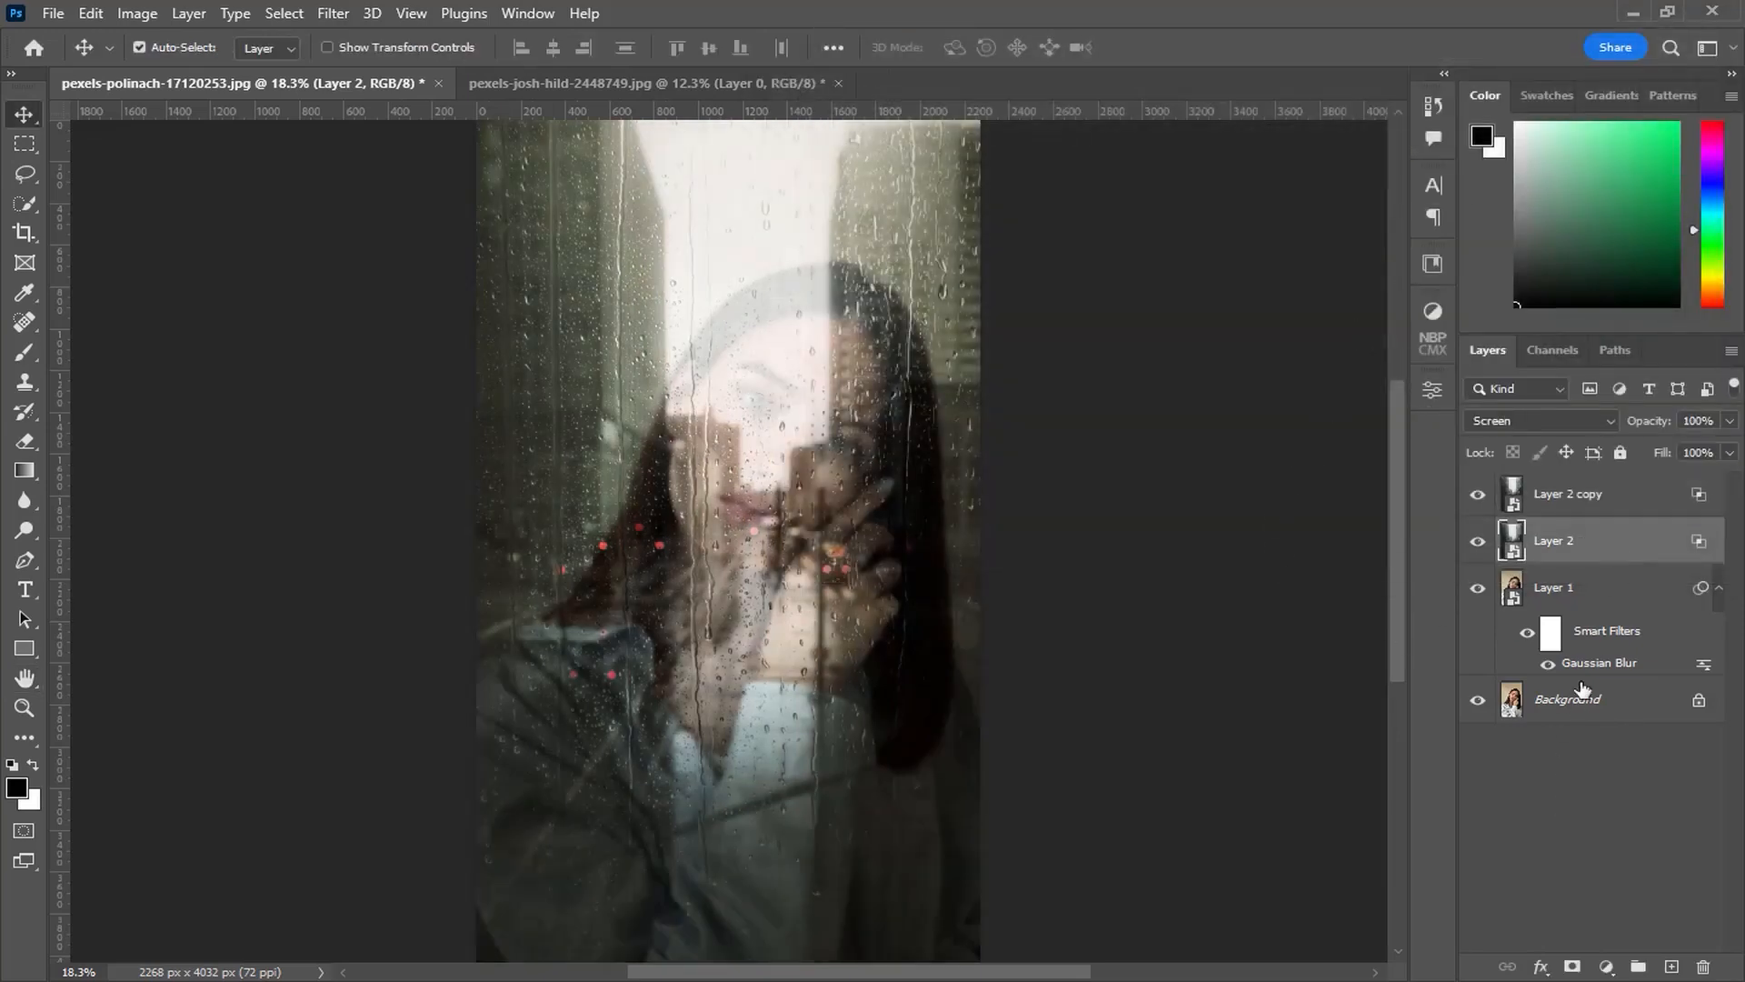
pyautogui.click(1566, 706)
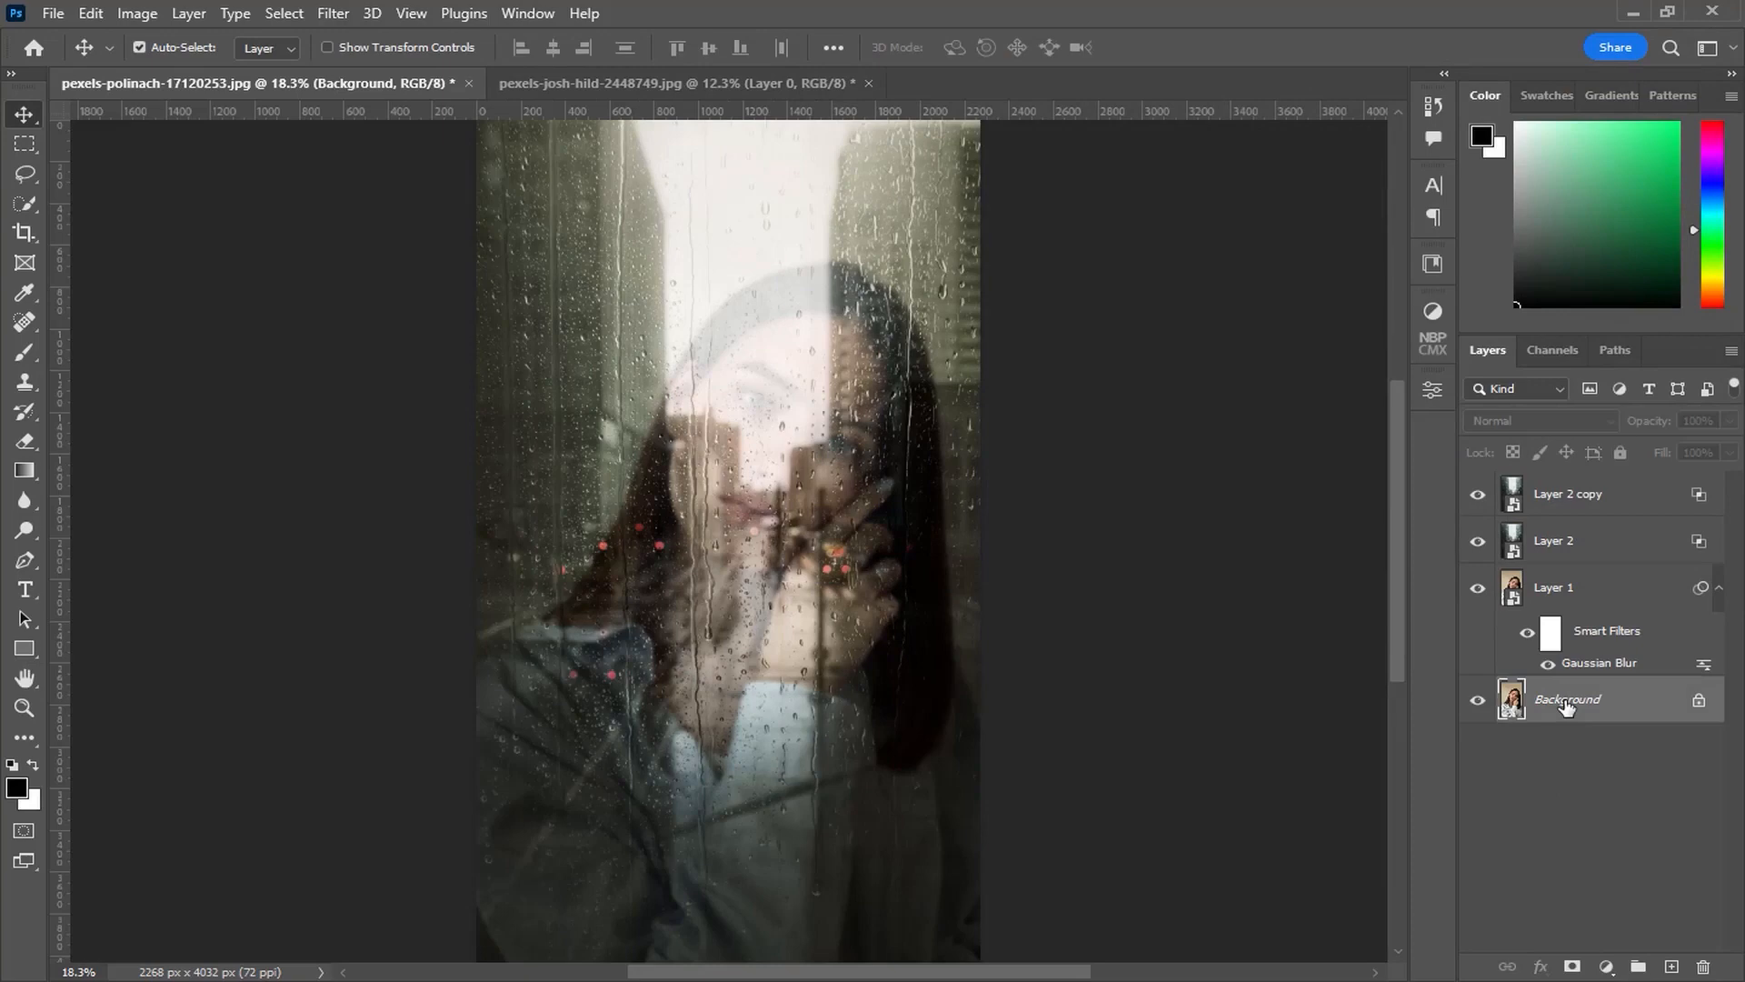
pyautogui.hotkey('ctrl', 'j')
pyautogui.moveTo(1572, 704); pyautogui.dragTo(1545, 523)
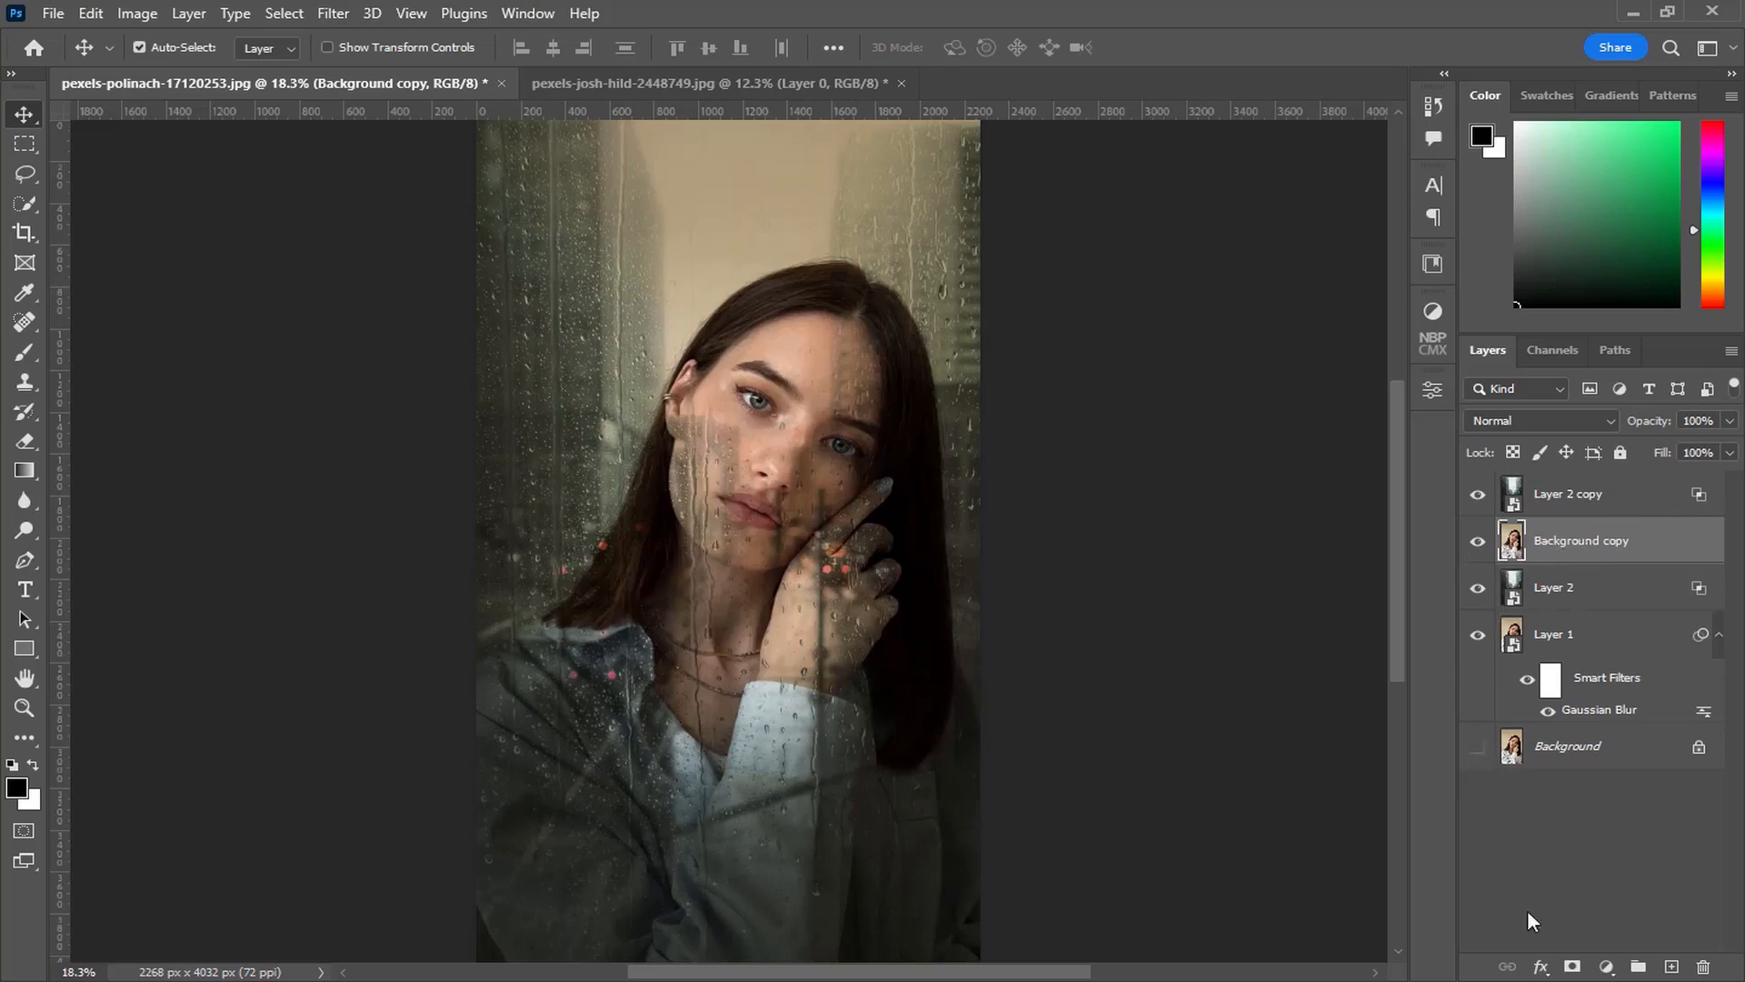
pyautogui.click(1572, 967)
pyautogui.hotkey('ctrl', 'i')
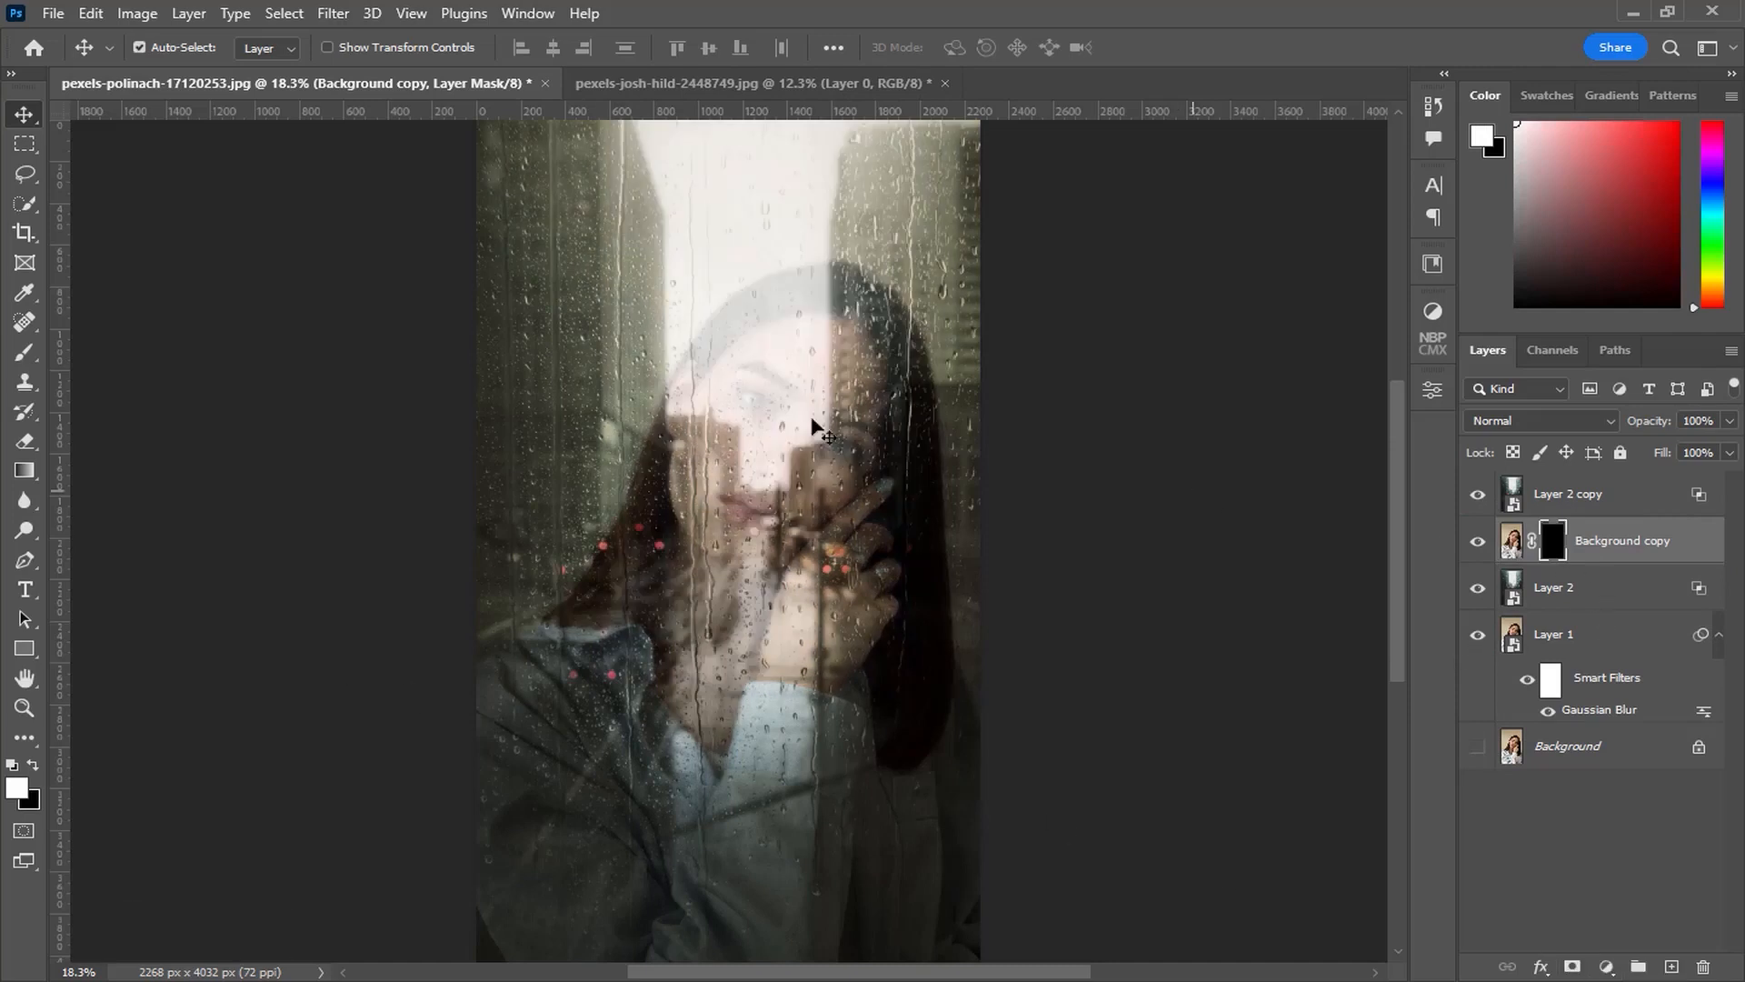
# - Paint white on the Background copy mask over the face with a soft 693 px brush at 5% flow
pyautogui.click(27, 356)
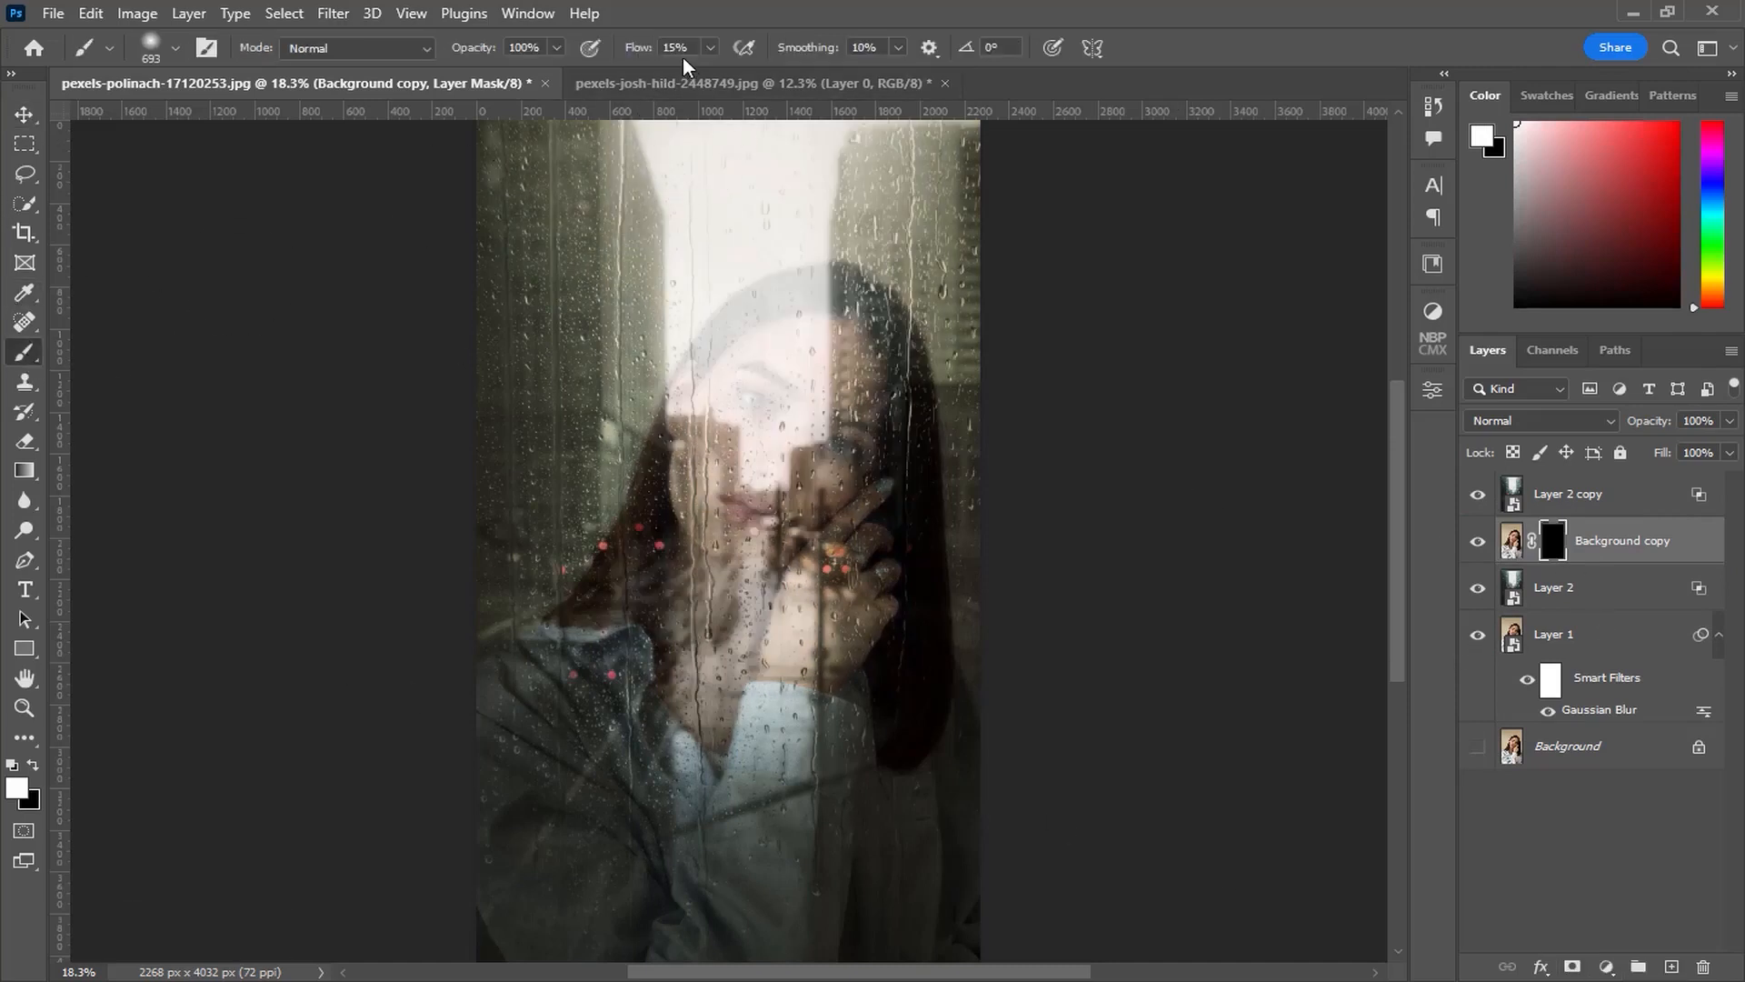
pyautogui.scroll(6, 896, 455)
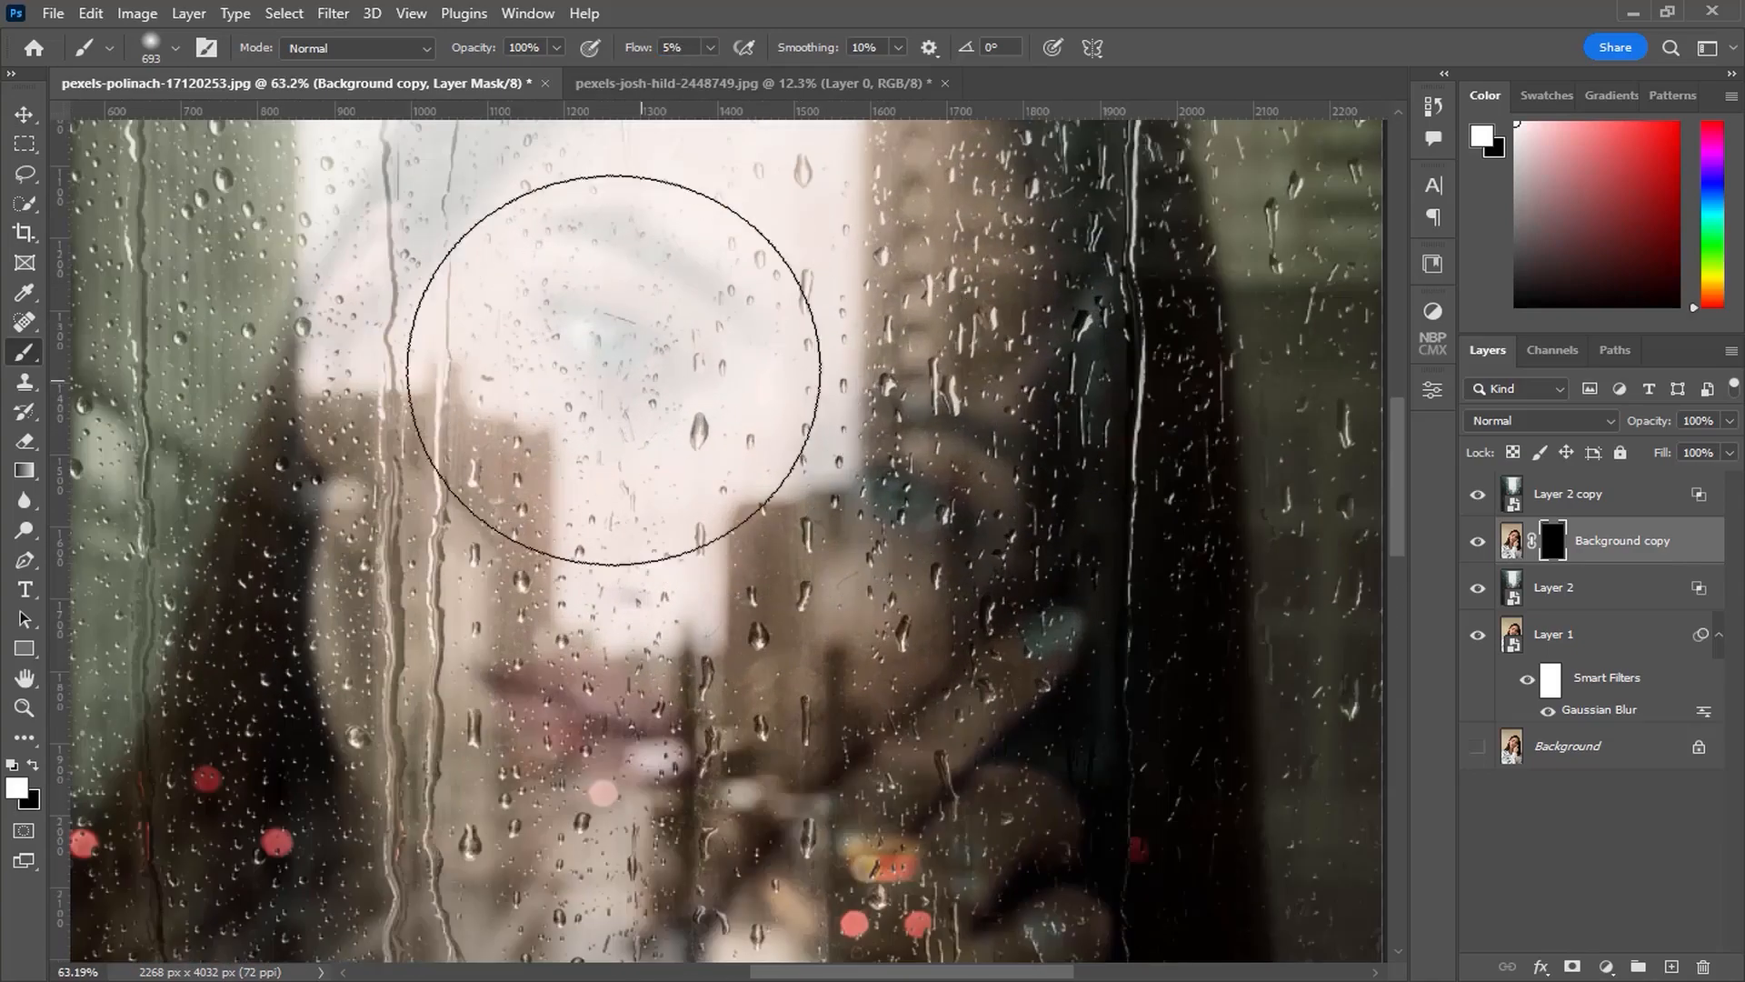
pyautogui.moveTo(613, 370)
pyautogui.mouseDown()
pyautogui.moveTo(613, 326)
pyautogui.moveTo(667, 416)
pyautogui.moveTo(890, 503)
pyautogui.moveTo(829, 591)
pyautogui.mouseUp()
pyautogui.scroll(-2, 829, 592)
pyautogui.moveTo(740, 666)
pyautogui.mouseDown()
pyautogui.moveTo(658, 675)
pyautogui.moveTo(648, 718)
pyautogui.moveTo(702, 654)
pyautogui.moveTo(722, 562)
pyautogui.moveTo(755, 538)
pyautogui.mouseUp()
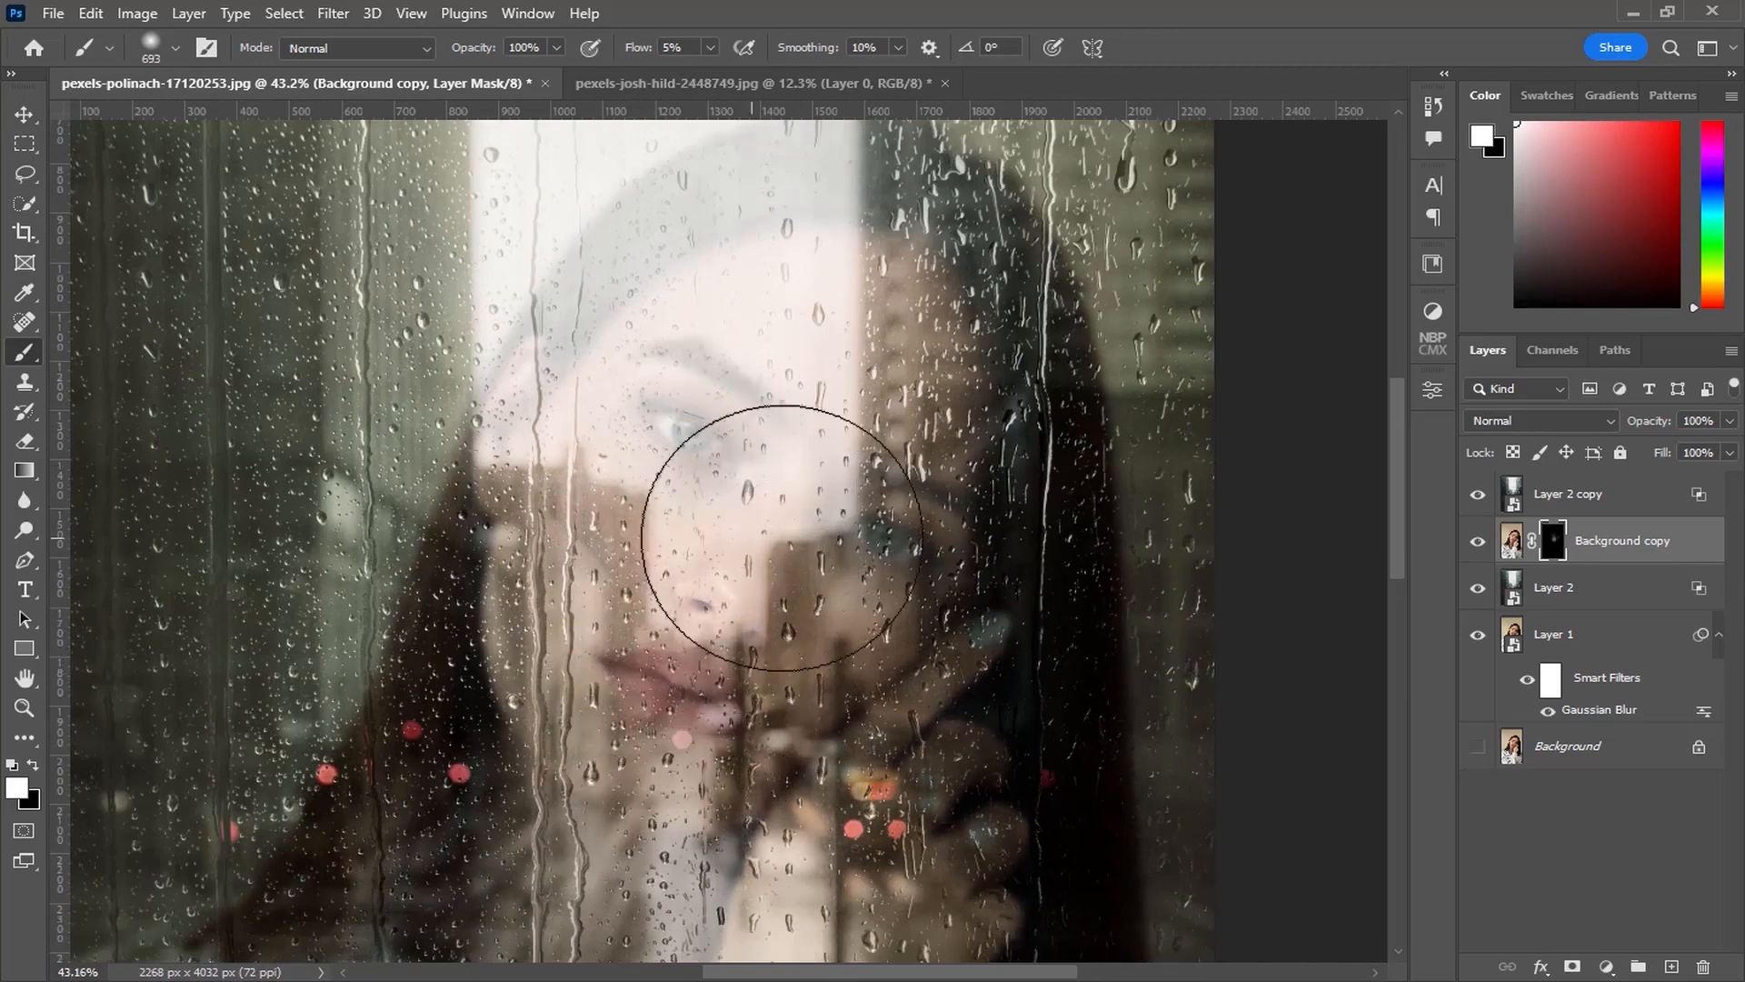
pyautogui.moveTo(689, 688)
pyautogui.mouseDown()
pyautogui.moveTo(597, 700)
pyautogui.moveTo(656, 675)
pyautogui.moveTo(635, 670)
pyautogui.moveTo(738, 588)
pyautogui.moveTo(787, 480)
pyautogui.moveTo(910, 477)
pyautogui.moveTo(810, 466)
pyautogui.moveTo(897, 510)
pyautogui.moveTo(786, 473)
pyautogui.moveTo(685, 399)
pyautogui.moveTo(741, 400)
pyautogui.moveTo(656, 452)
pyautogui.moveTo(604, 422)
pyautogui.moveTo(1044, 581)
pyautogui.moveTo(877, 546)
pyautogui.moveTo(775, 567)
pyautogui.moveTo(725, 656)
pyautogui.moveTo(662, 673)
pyautogui.moveTo(485, 450)
pyautogui.moveTo(541, 348)
pyautogui.moveTo(494, 465)
pyautogui.mouseUp()
pyautogui.moveTo(503, 640); pyautogui.dragTo(530, 428)
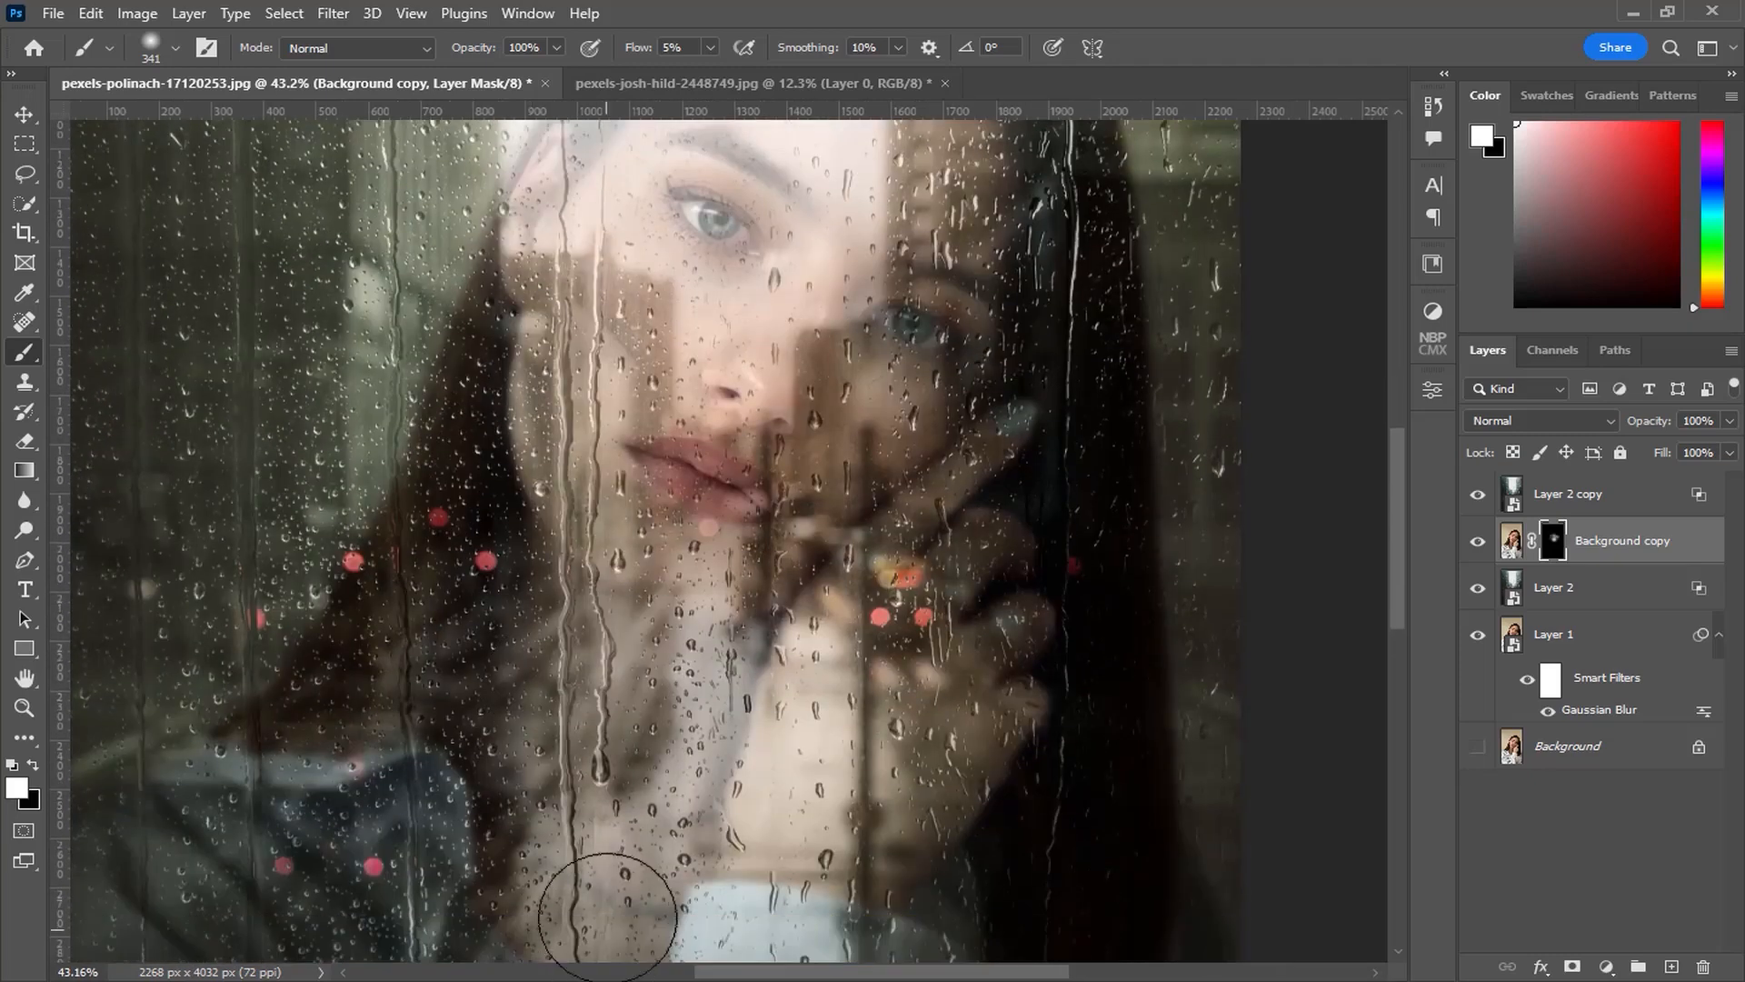
# - Paint white on the mask over the neck, hand and remaining face areas with a 341 px brush at 5% flow
pyautogui.moveTo(702, 813); pyautogui.dragTo(669, 713)
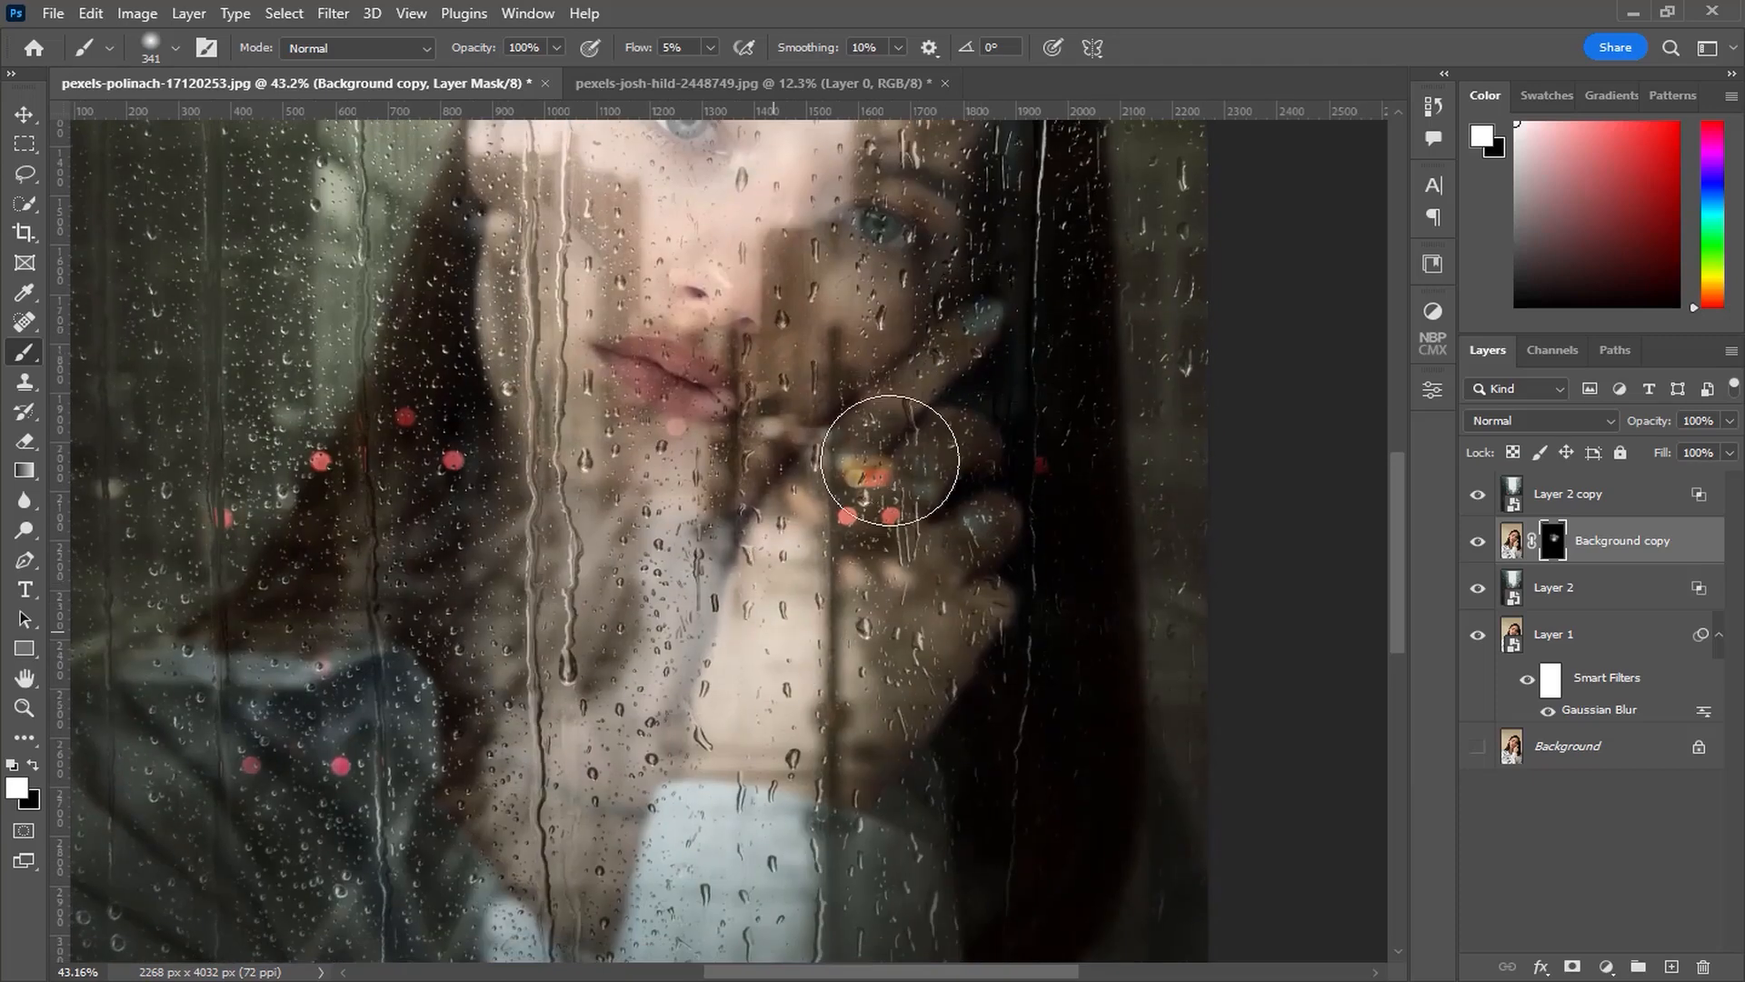
pyautogui.moveTo(645, 774)
pyautogui.mouseDown()
pyautogui.moveTo(508, 736)
pyautogui.moveTo(627, 714)
pyautogui.moveTo(544, 718)
pyautogui.moveTo(639, 766)
pyautogui.moveTo(219, 657)
pyautogui.moveTo(289, 651)
pyautogui.moveTo(649, 747)
pyautogui.mouseUp()
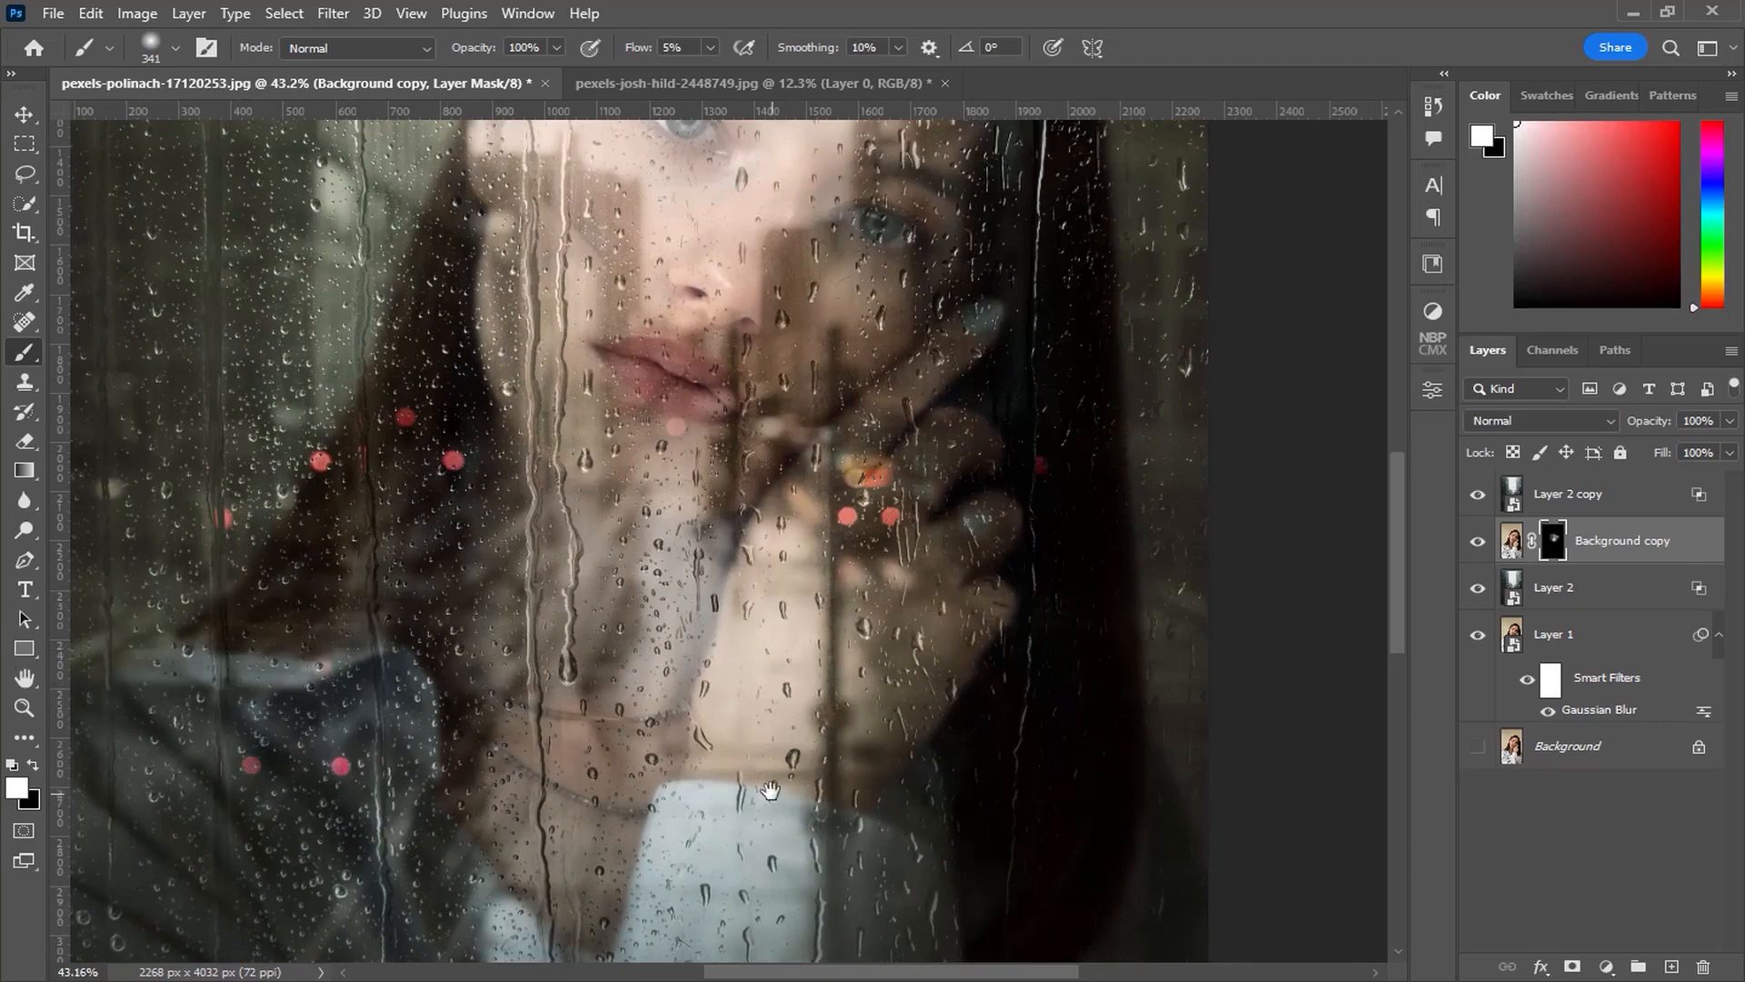
pyautogui.scroll(-2, 600, 636)
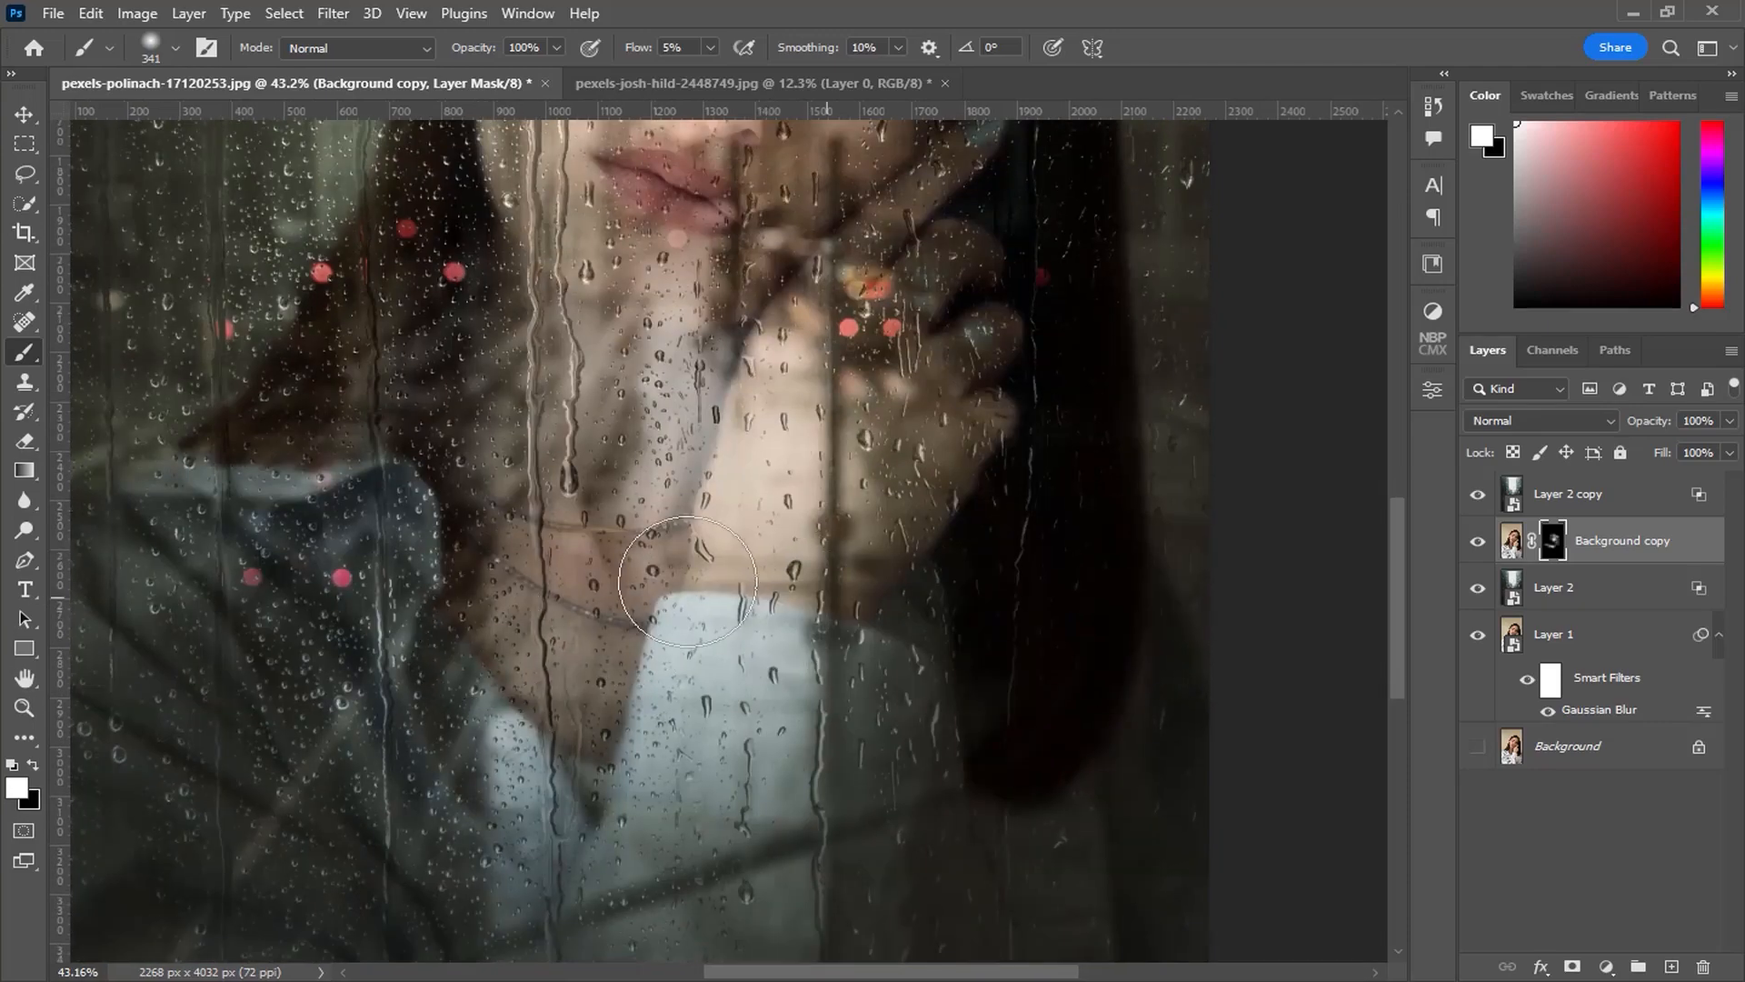
pyautogui.moveTo(690, 617); pyautogui.dragTo(778, 897)
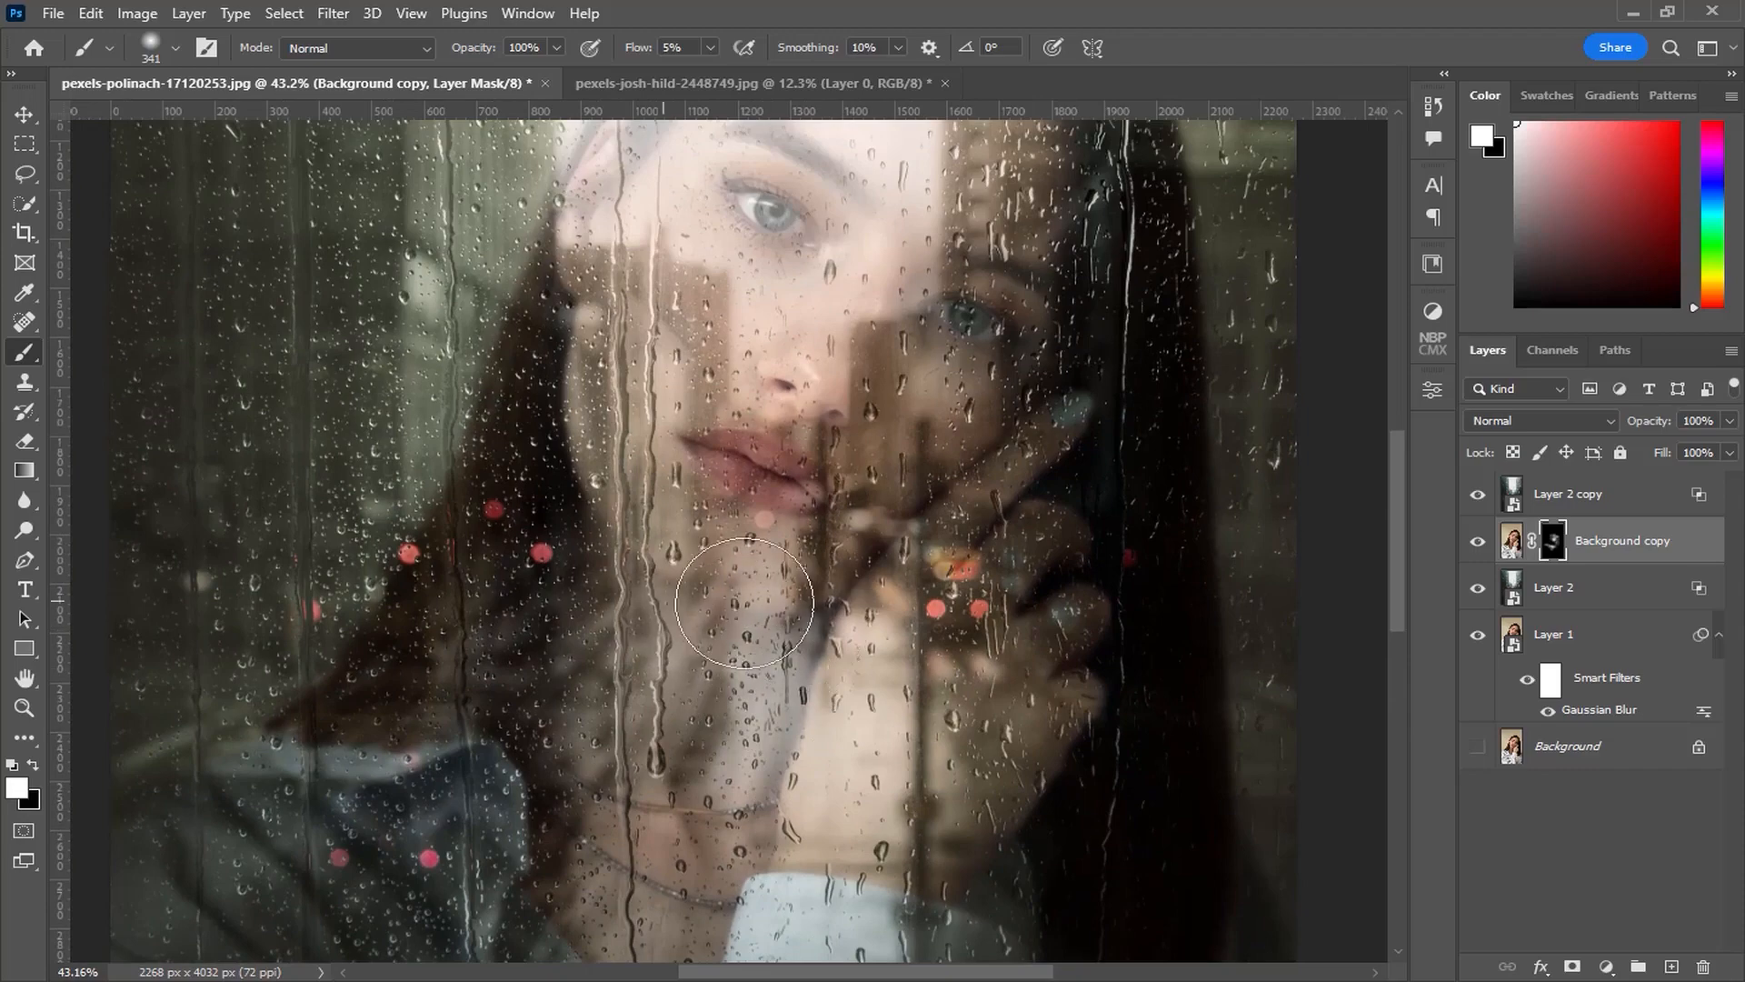
pyautogui.moveTo(828, 611)
pyautogui.mouseDown()
pyautogui.moveTo(559, 671)
pyautogui.moveTo(603, 744)
pyautogui.moveTo(526, 697)
pyautogui.moveTo(548, 565)
pyautogui.moveTo(506, 780)
pyautogui.mouseUp()
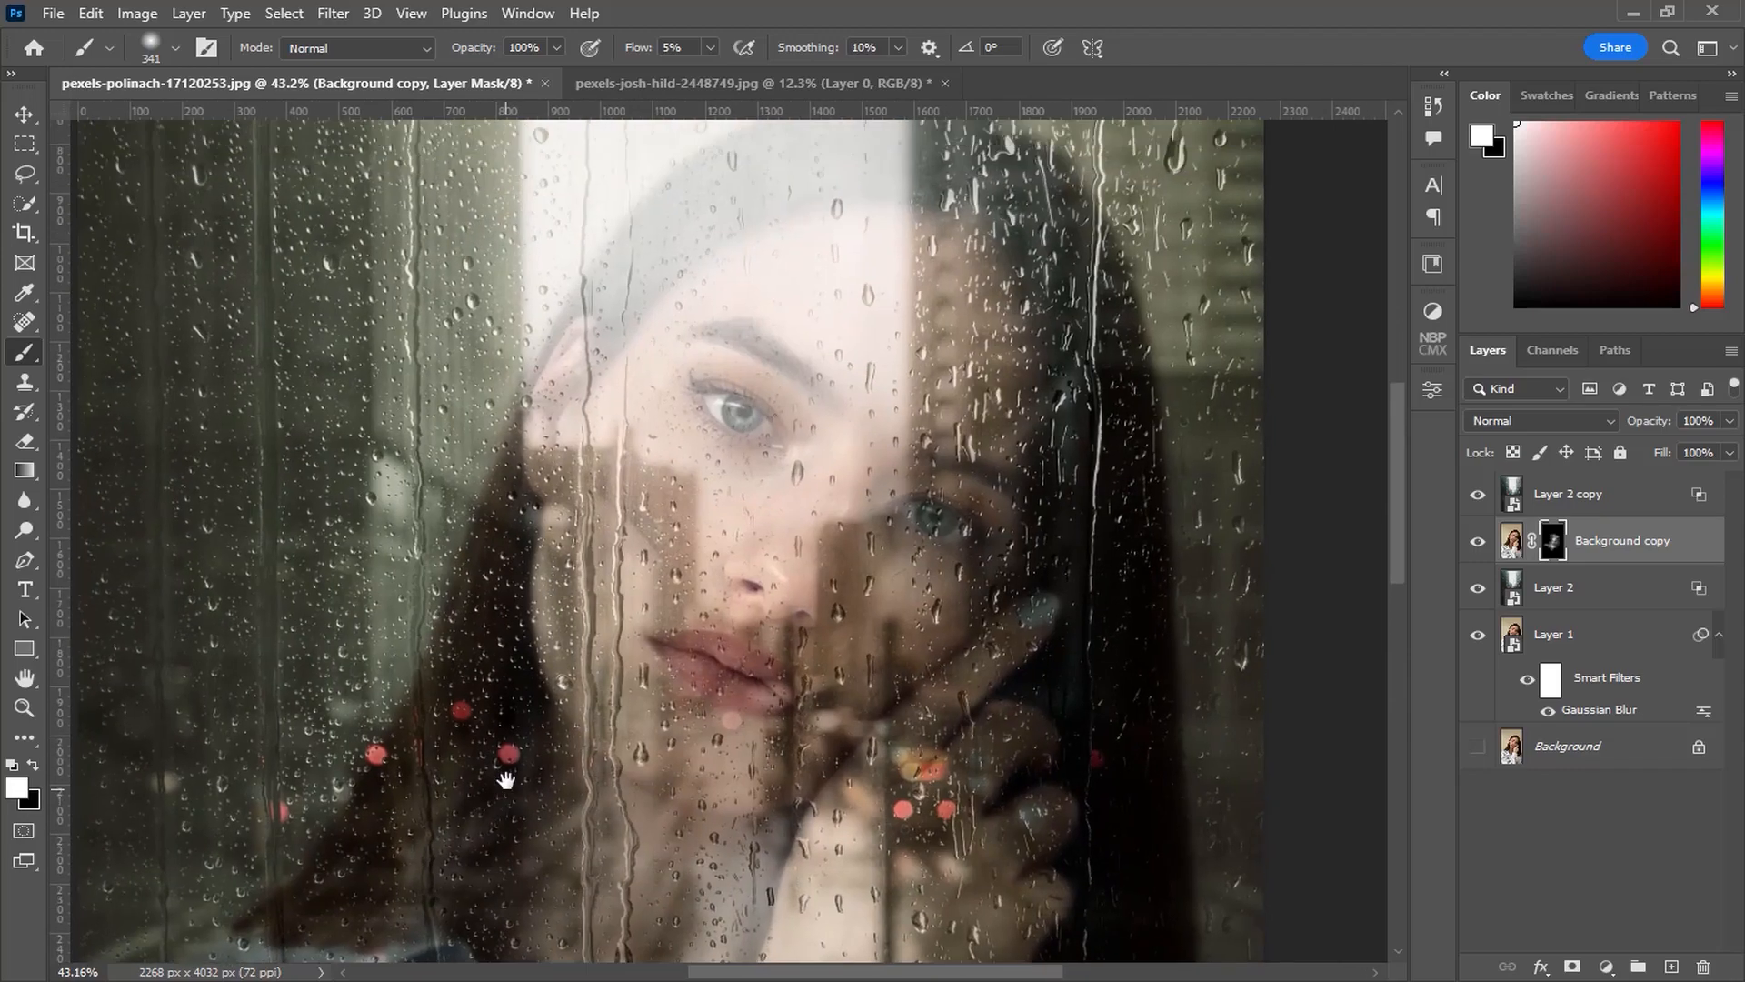
pyautogui.moveTo(547, 578)
pyautogui.mouseDown()
pyautogui.moveTo(591, 394)
pyautogui.moveTo(729, 247)
pyautogui.moveTo(839, 413)
pyautogui.moveTo(868, 410)
pyautogui.moveTo(936, 227)
pyautogui.moveTo(791, 232)
pyautogui.moveTo(680, 285)
pyautogui.moveTo(950, 226)
pyautogui.moveTo(987, 516)
pyautogui.moveTo(976, 541)
pyautogui.moveTo(817, 575)
pyautogui.moveTo(761, 526)
pyautogui.moveTo(824, 491)
pyautogui.moveTo(841, 453)
pyautogui.moveTo(766, 413)
pyautogui.moveTo(794, 669)
pyautogui.moveTo(760, 684)
pyautogui.moveTo(681, 662)
pyautogui.moveTo(951, 501)
pyautogui.moveTo(824, 459)
pyautogui.moveTo(739, 654)
pyautogui.mouseUp()
pyautogui.scroll(-5, 739, 655)
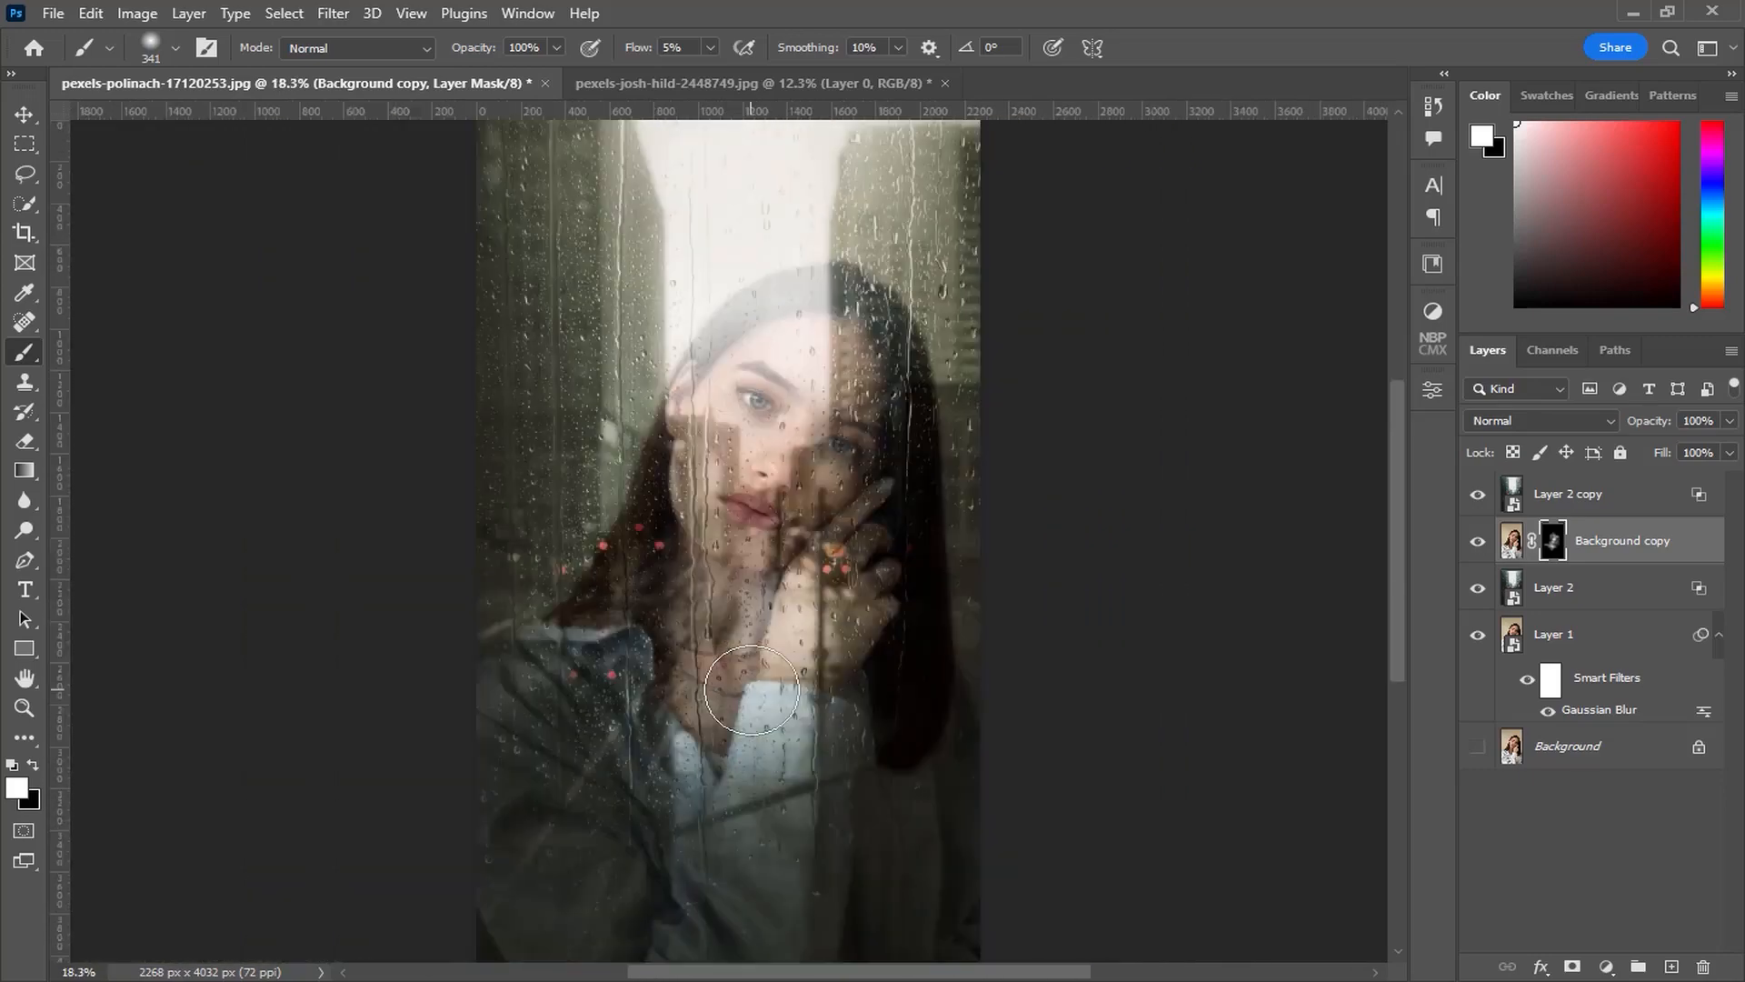
pyautogui.click(24, 115)
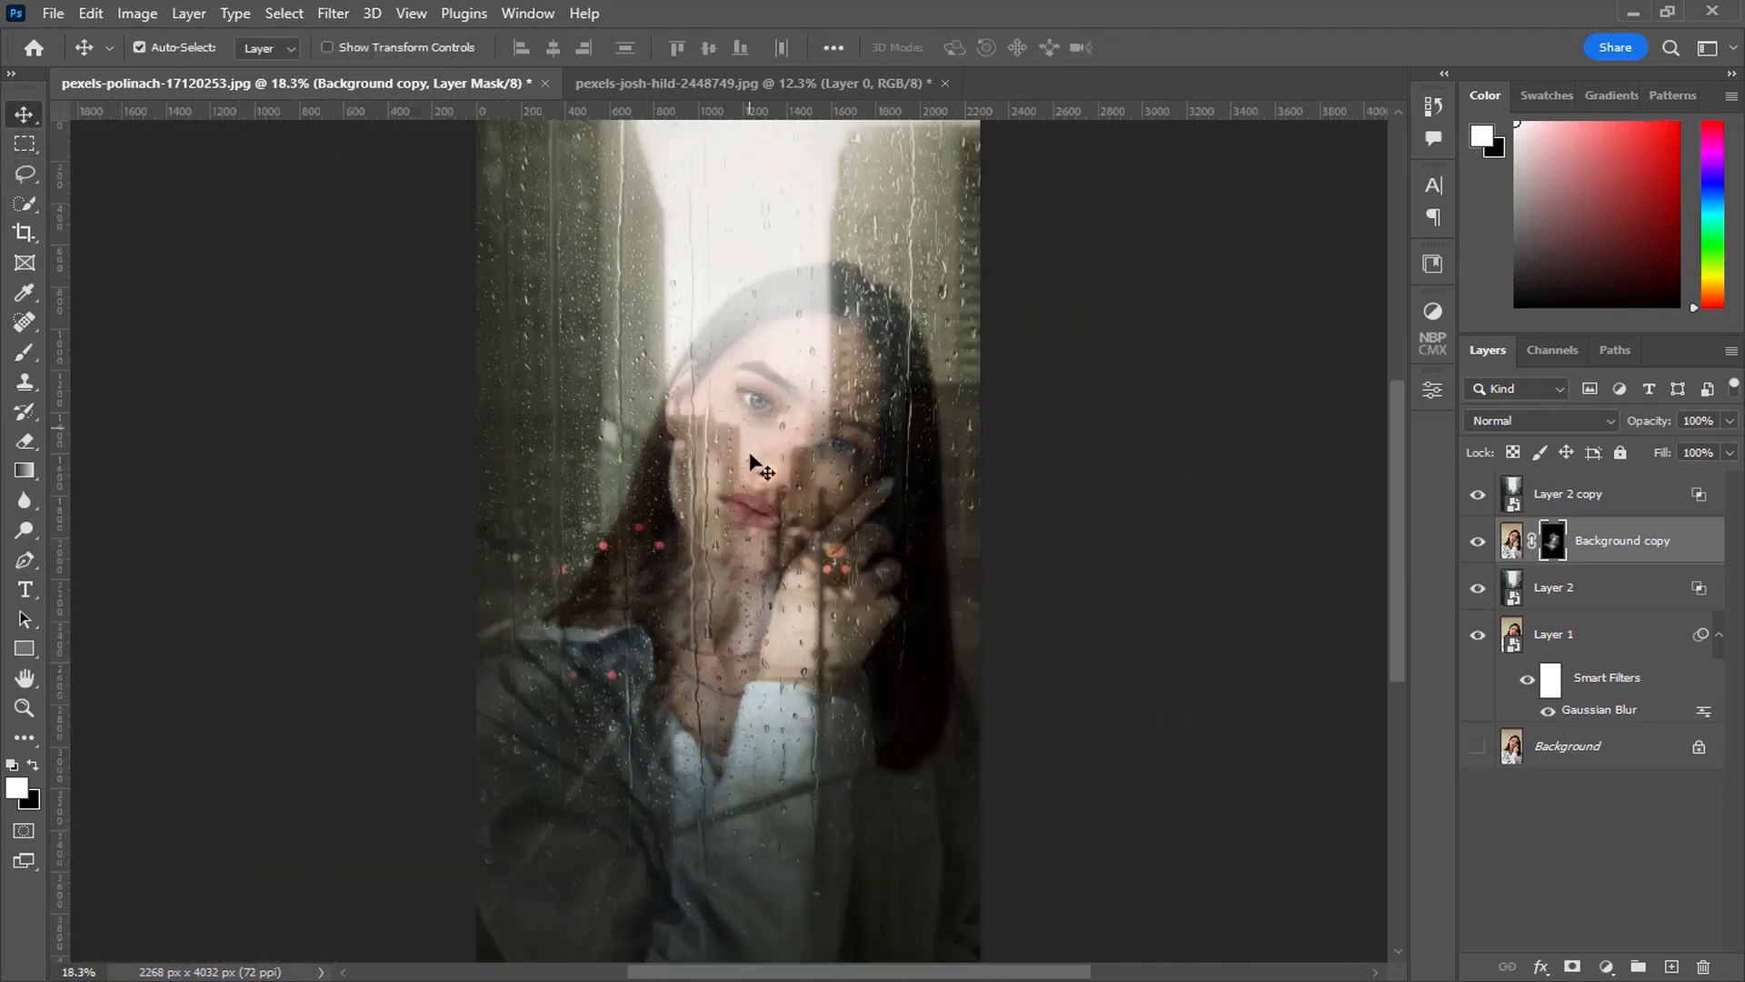
# - Target the Background copy image instead of its mask and set the layer's opacity to 96%
pyautogui.scroll(2, 760, 460)
pyautogui.hotkey('ctrl', '2')
pyautogui.click(1731, 421)
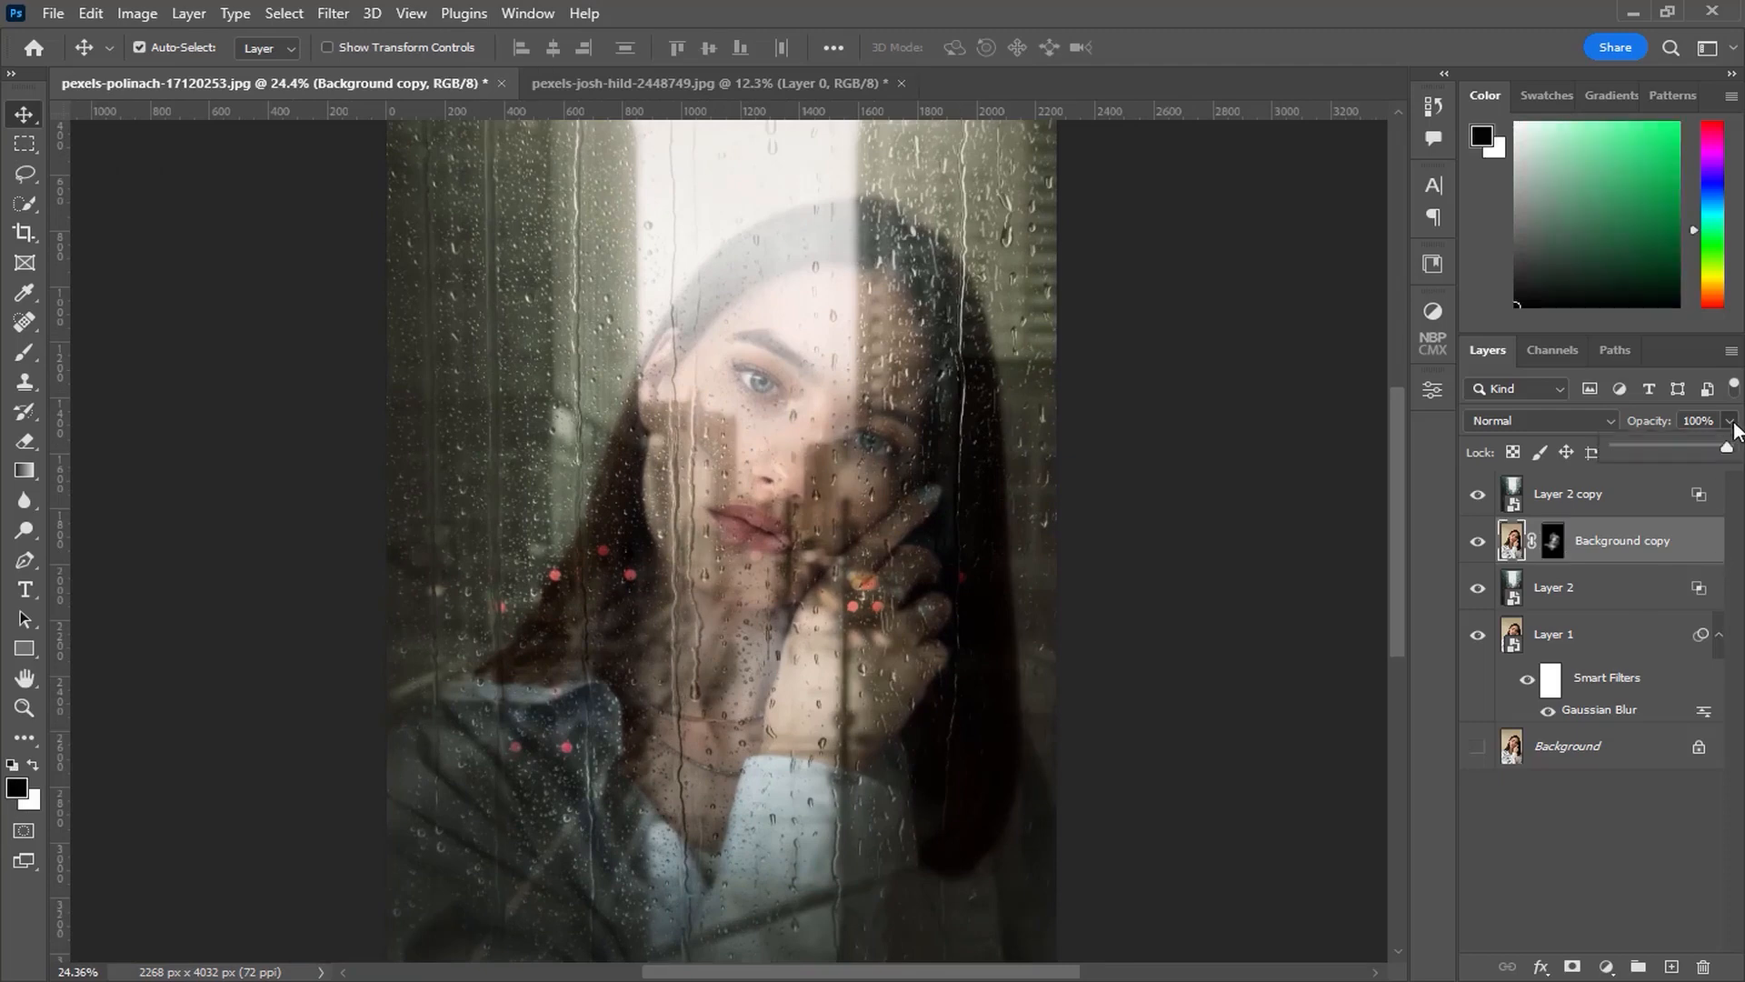
pyautogui.moveTo(1694, 452); pyautogui.dragTo(1698, 451)
pyautogui.click(1256, 80)
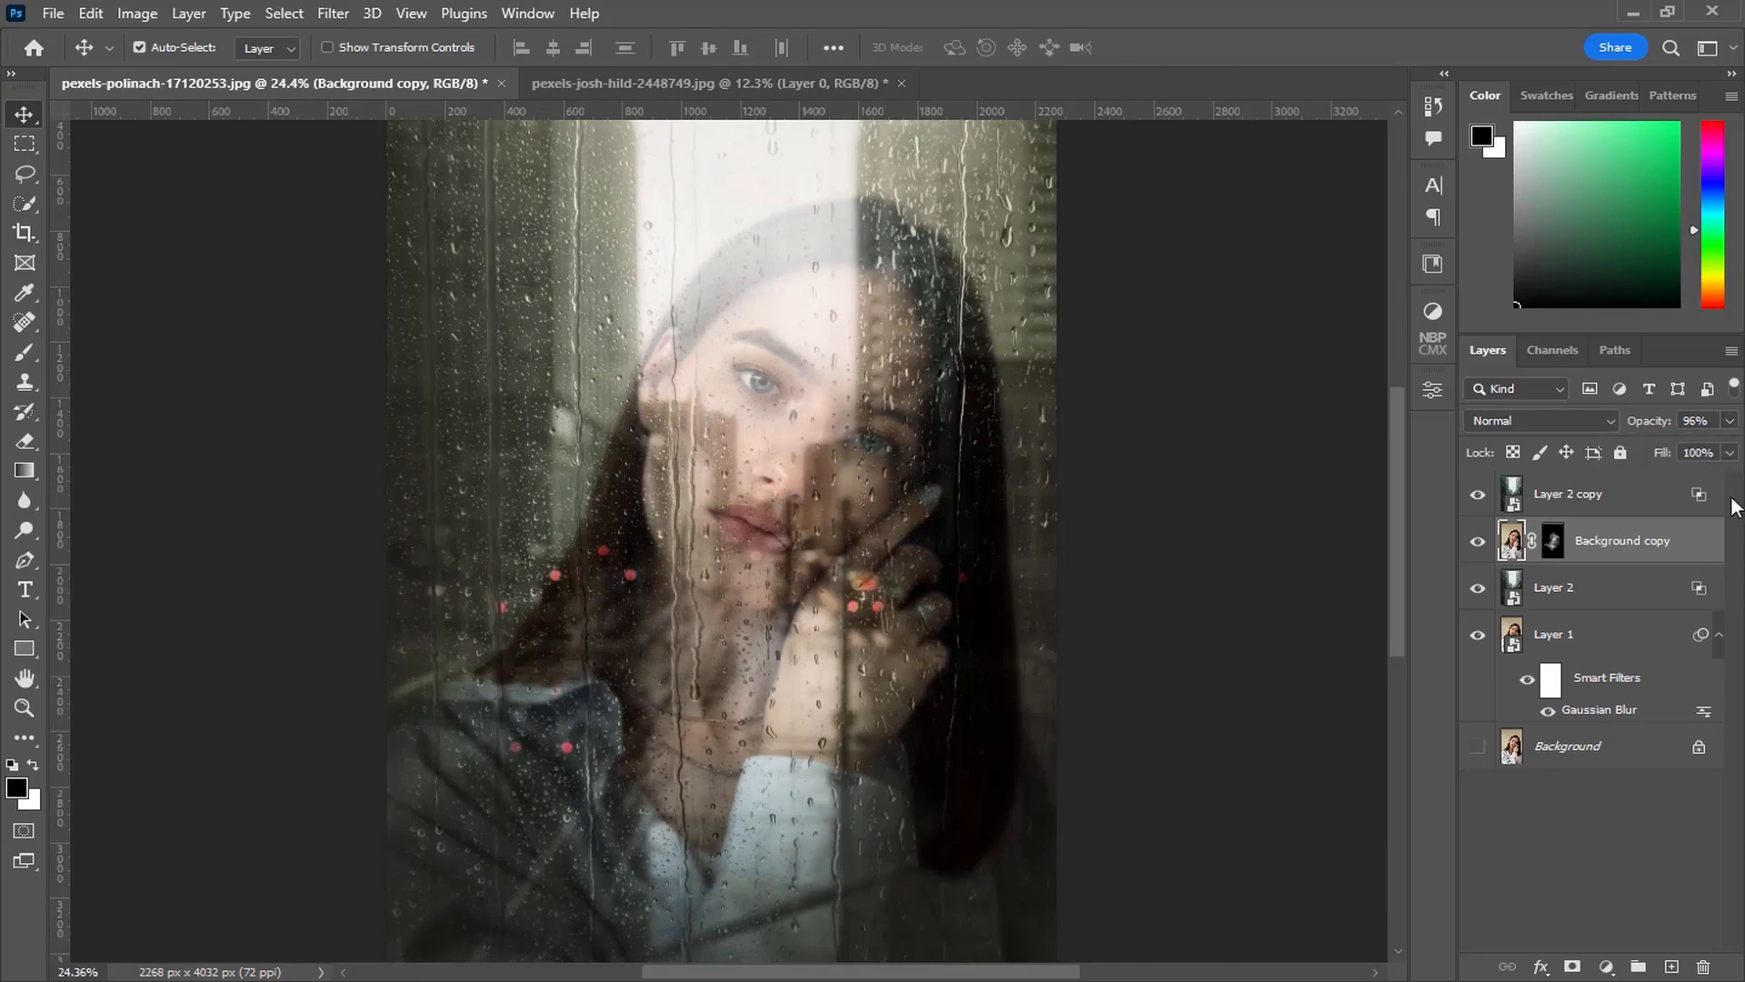
# - Set the opacity of Layer 2 copy to 89%
pyautogui.click(1669, 502)
pyautogui.click(1729, 421)
pyautogui.moveTo(1604, 452); pyautogui.dragTo(1714, 453)
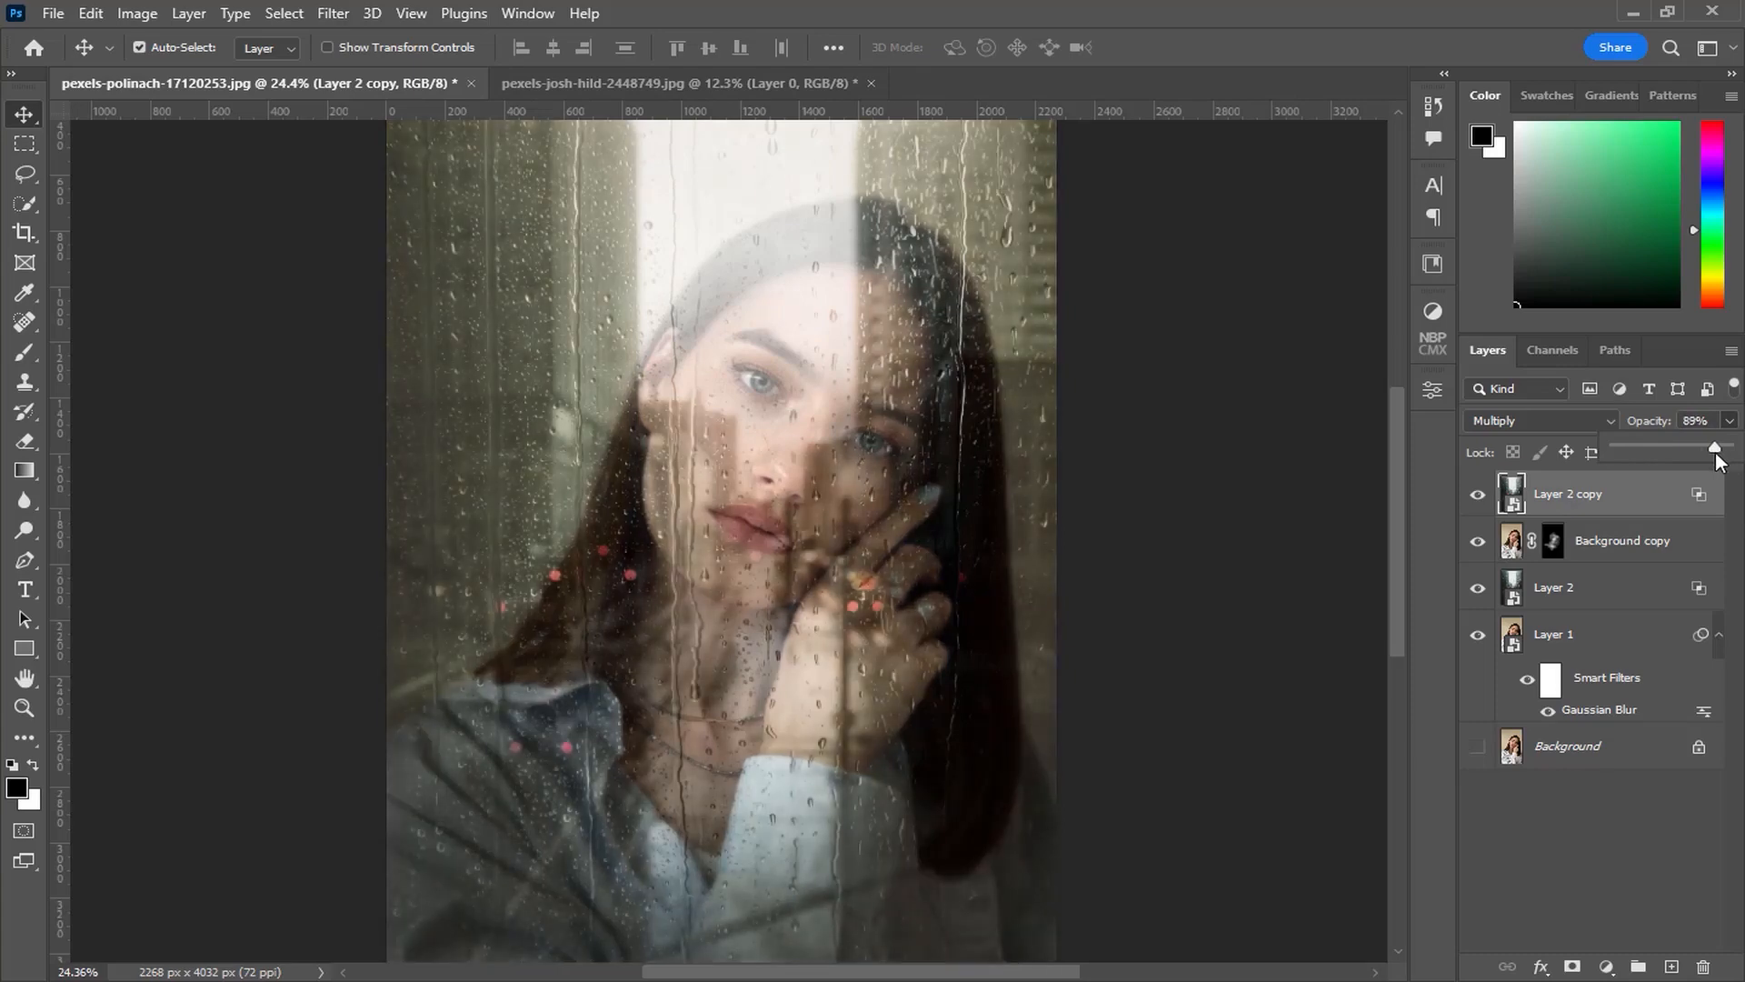
# - Set the opacity of both Layer 2 copy and Layer 2 to 85%
pyautogui.moveTo(1718, 461); pyautogui.dragTo(1716, 459)
pyautogui.write('85')
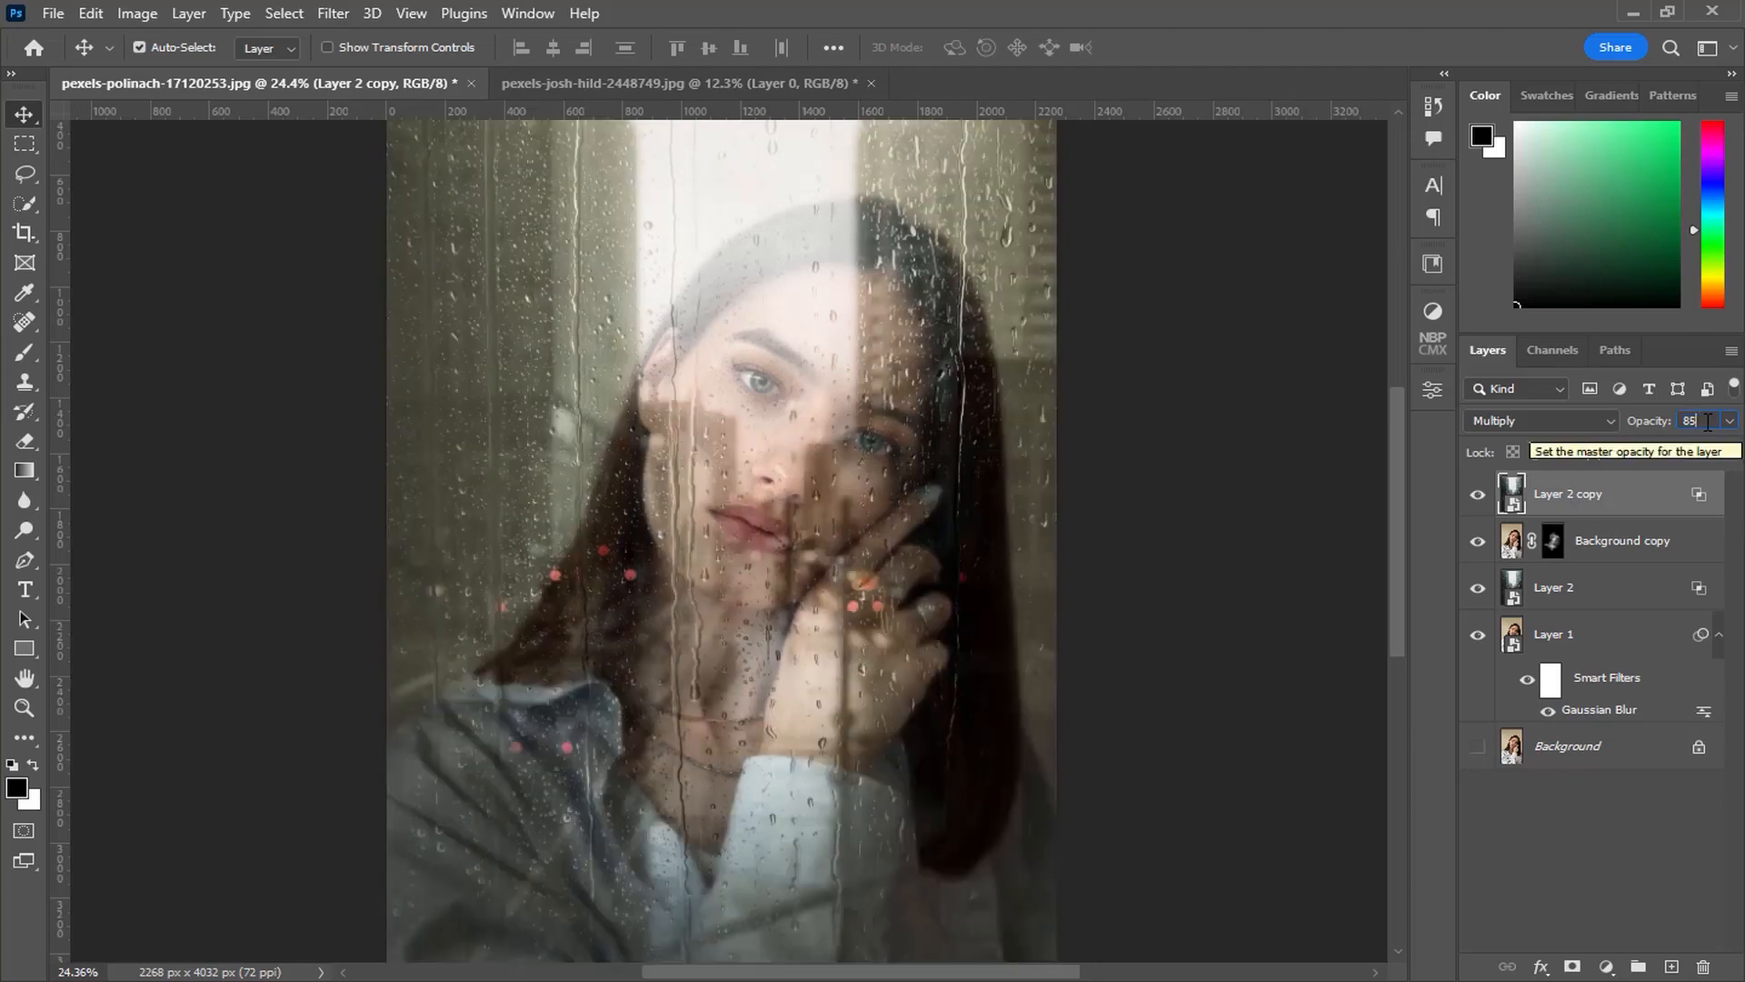
pyautogui.click(1687, 595)
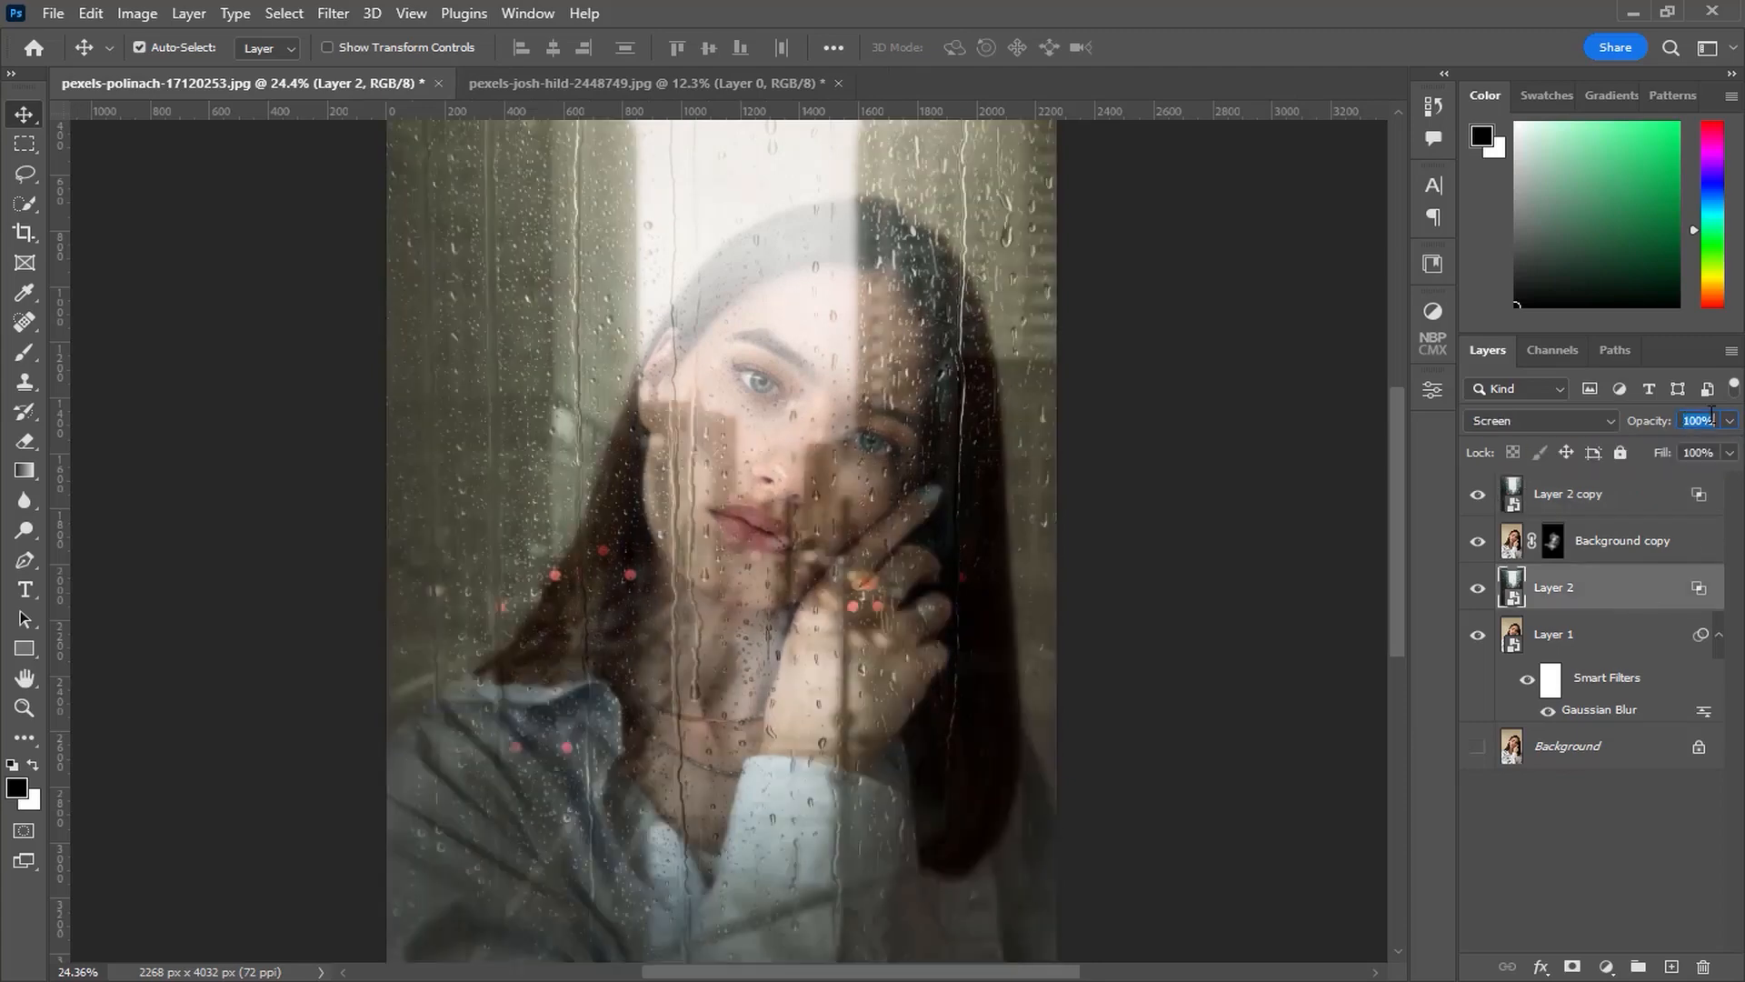
pyautogui.write('85')
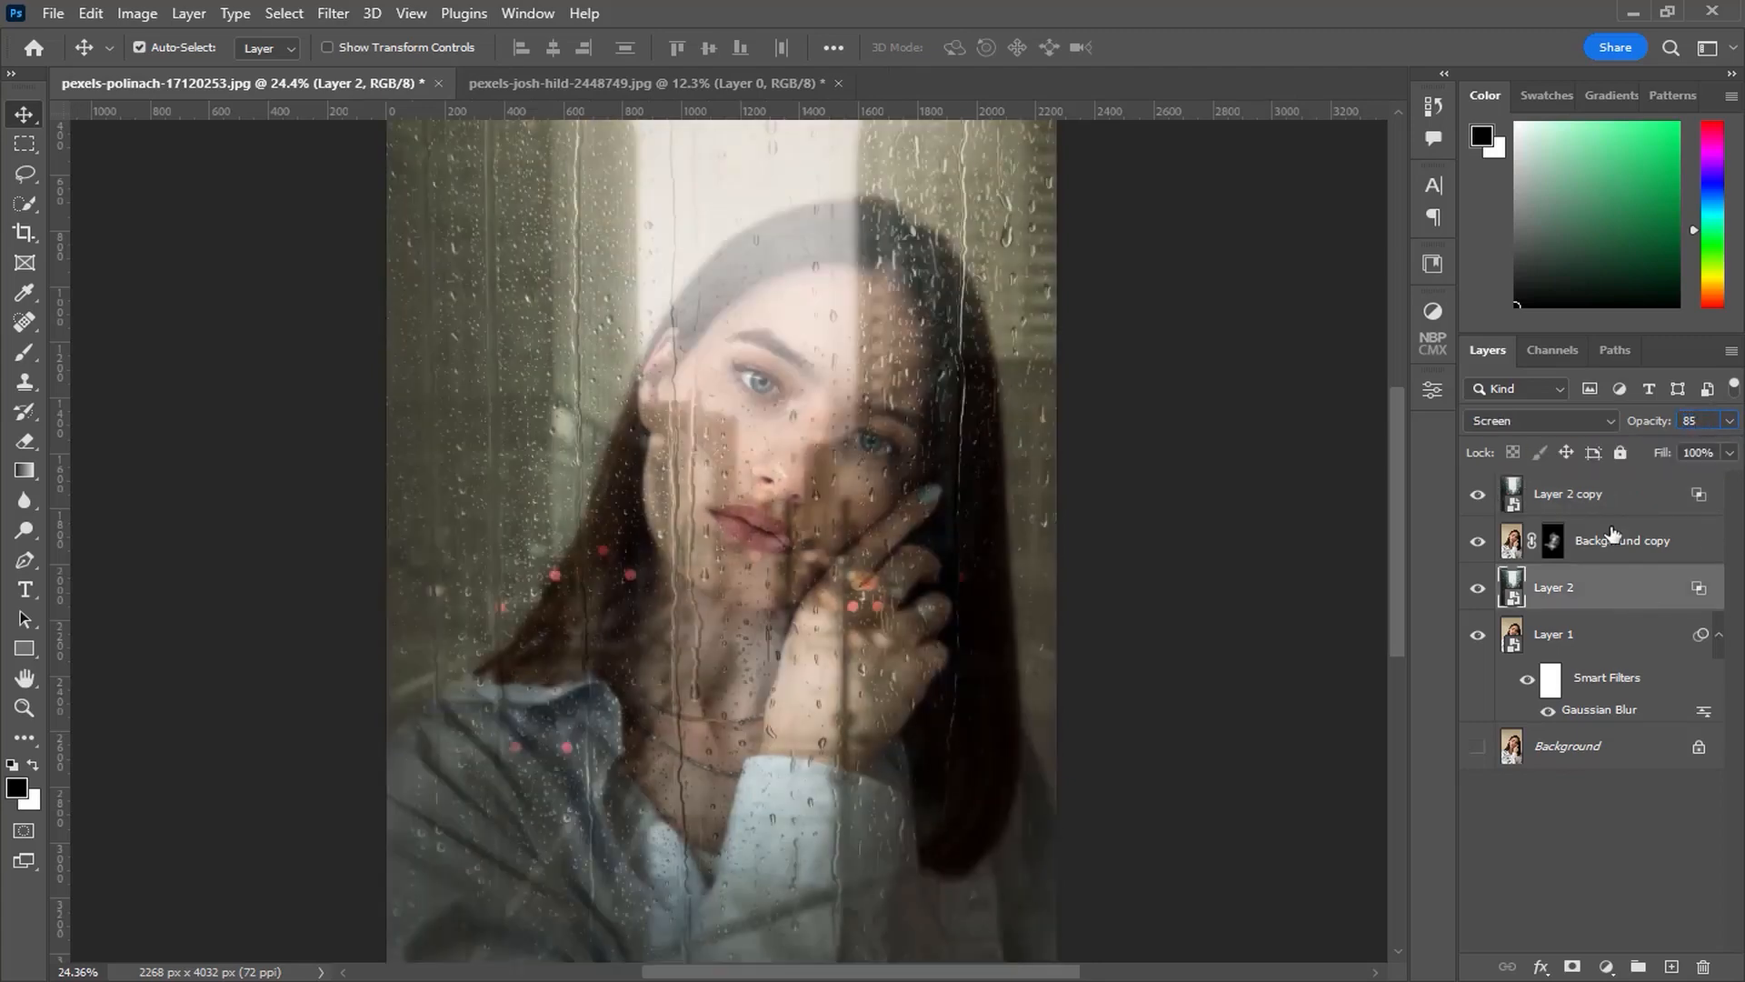
# - Add a Curves adjustment above Layer 2 copy and pull its white point in to input 226
pyautogui.click(1626, 491)
pyautogui.click(1607, 968)
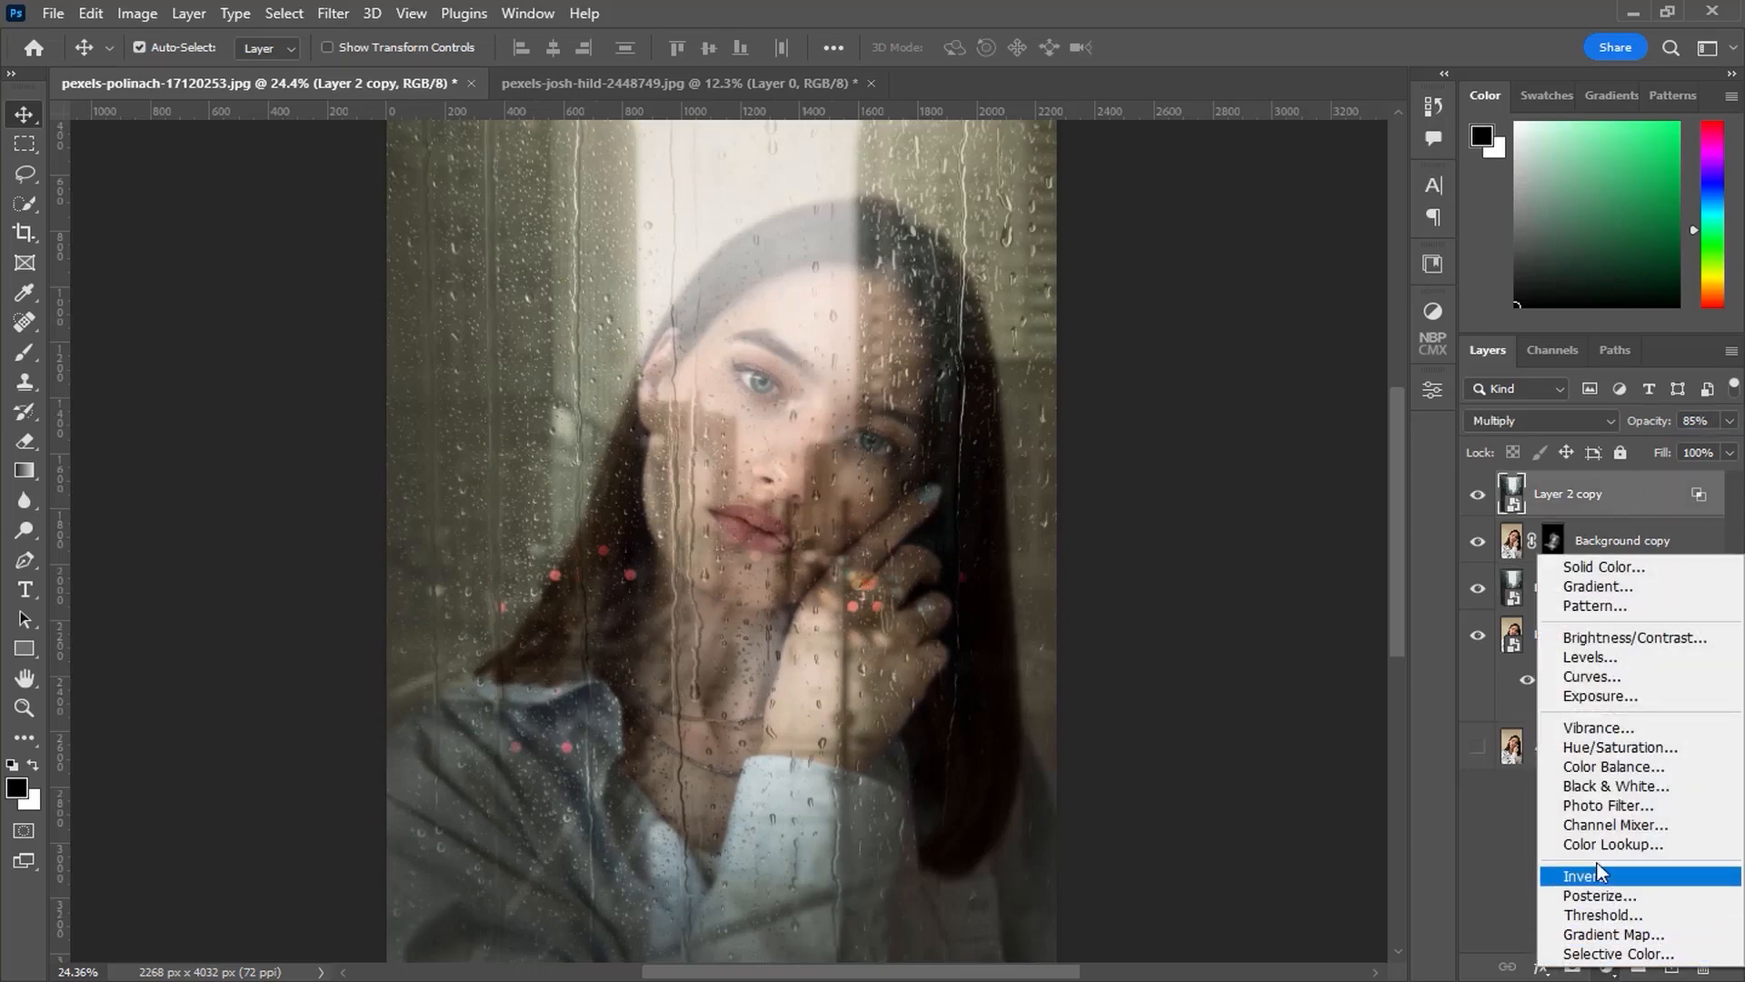
pyautogui.click(1594, 681)
pyautogui.moveTo(1367, 666)
pyautogui.mouseDown()
pyautogui.moveTo(1306, 665)
pyautogui.moveTo(1343, 668)
pyautogui.mouseUp()
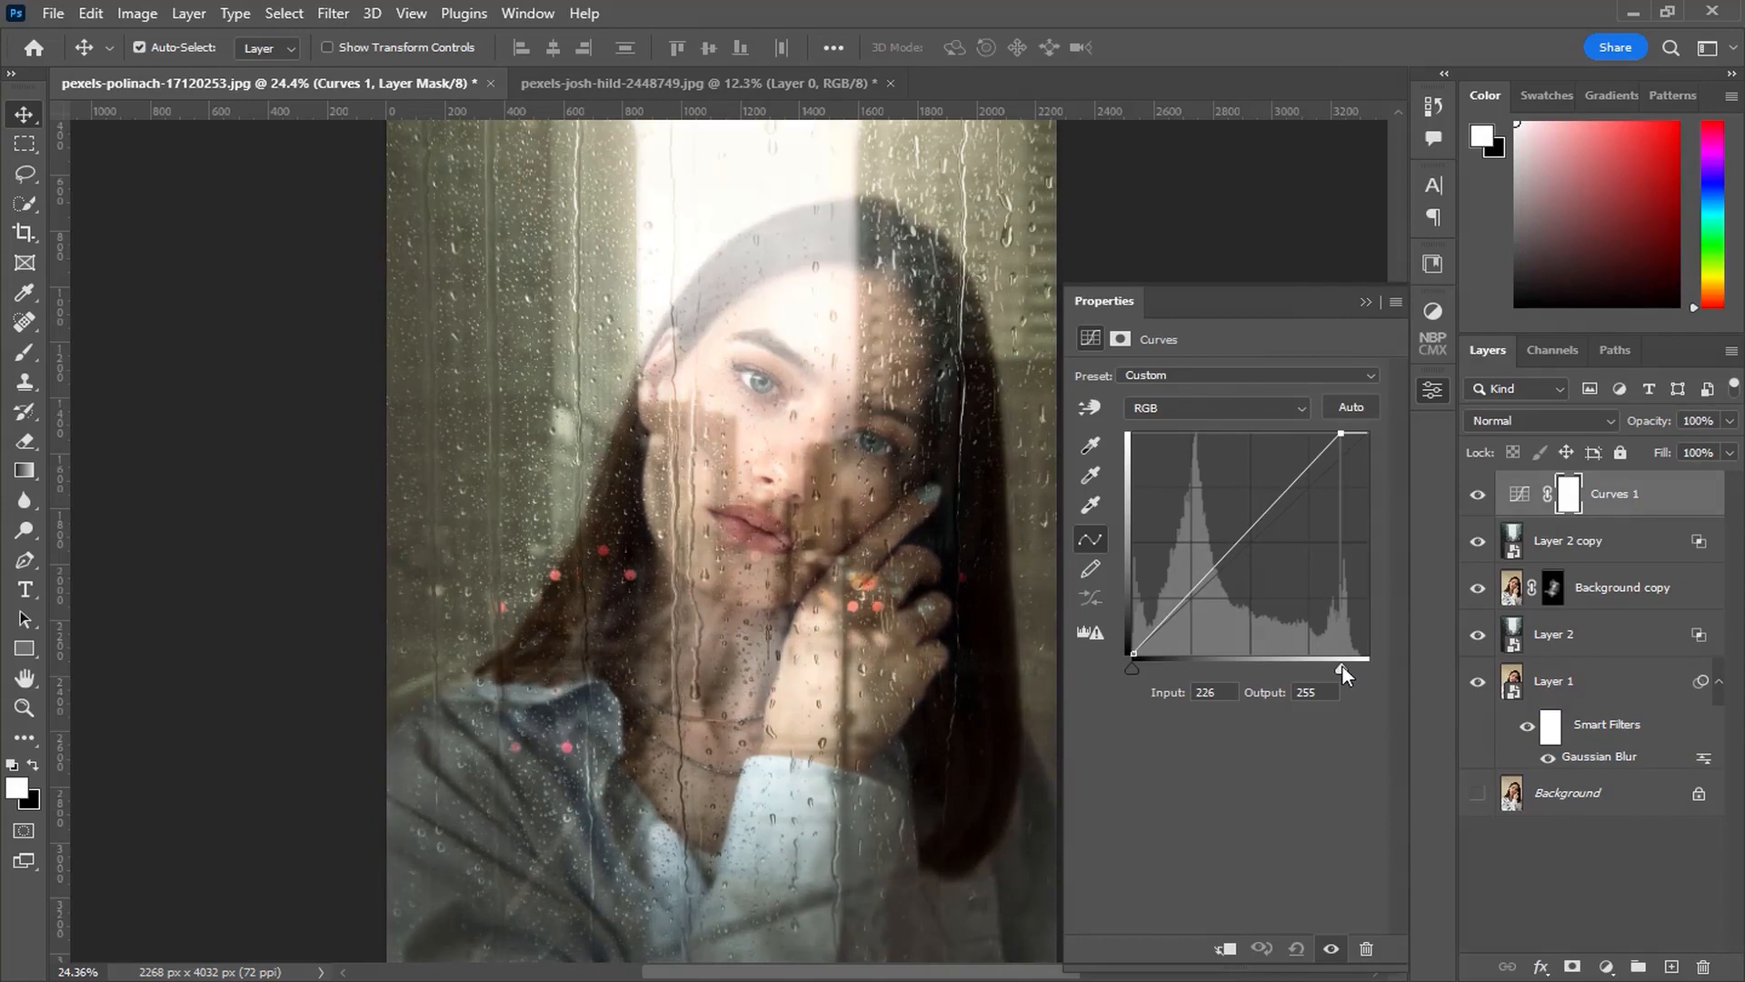
pyautogui.click(1366, 302)
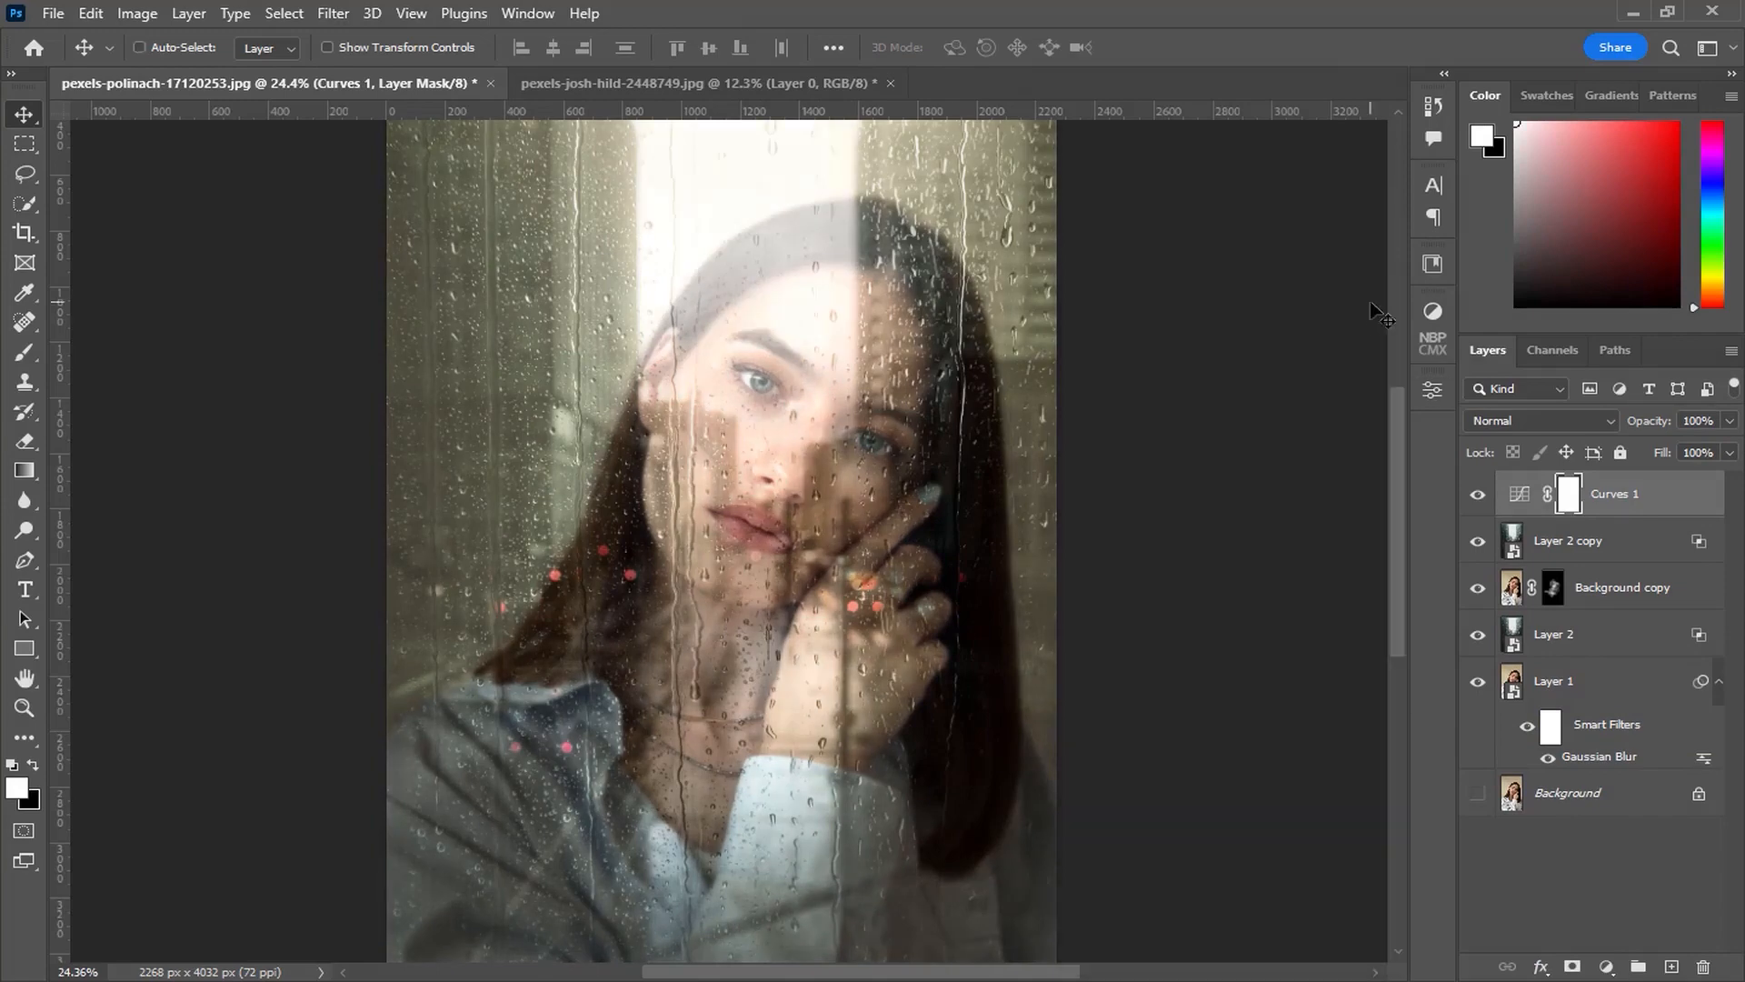
# - Invert the Curves 1 mask to black and paint white along the image's outer areas with a soft 605 px brush at 15% flow
pyautogui.hotkey('ctrl', 'i')
pyautogui.press('b')
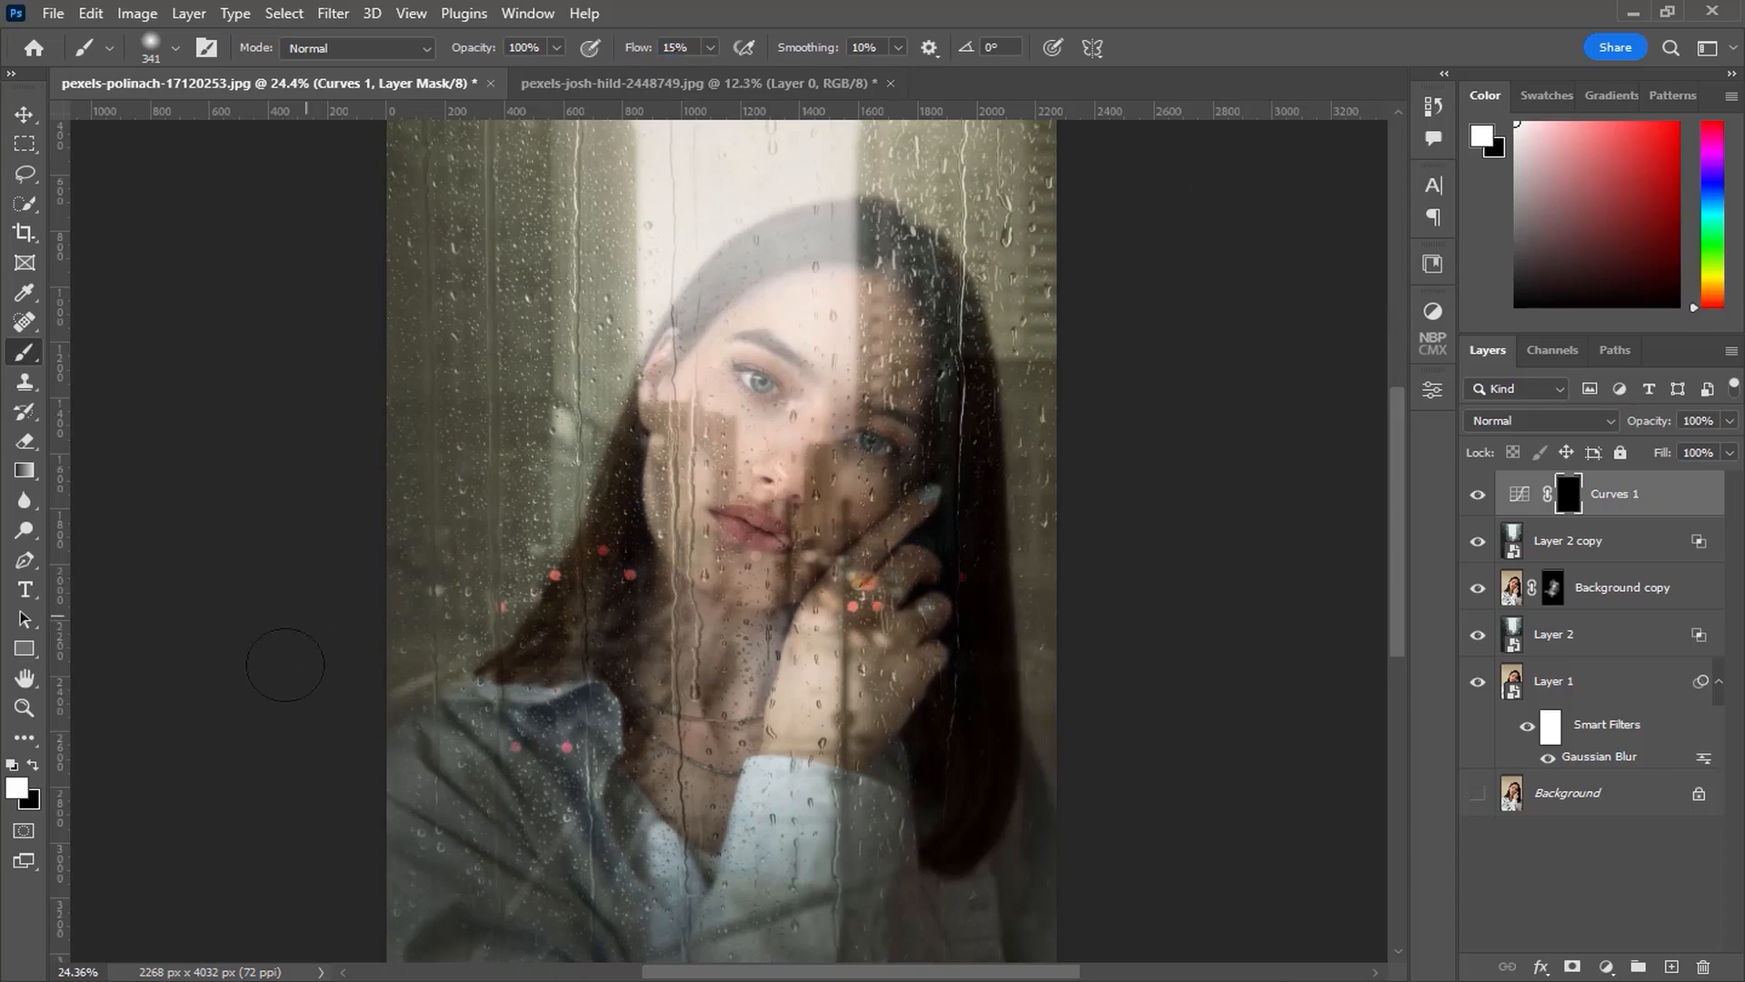
pyautogui.scroll(-1, 399, 547)
pyautogui.moveTo(519, 553); pyautogui.dragTo(551, 566)
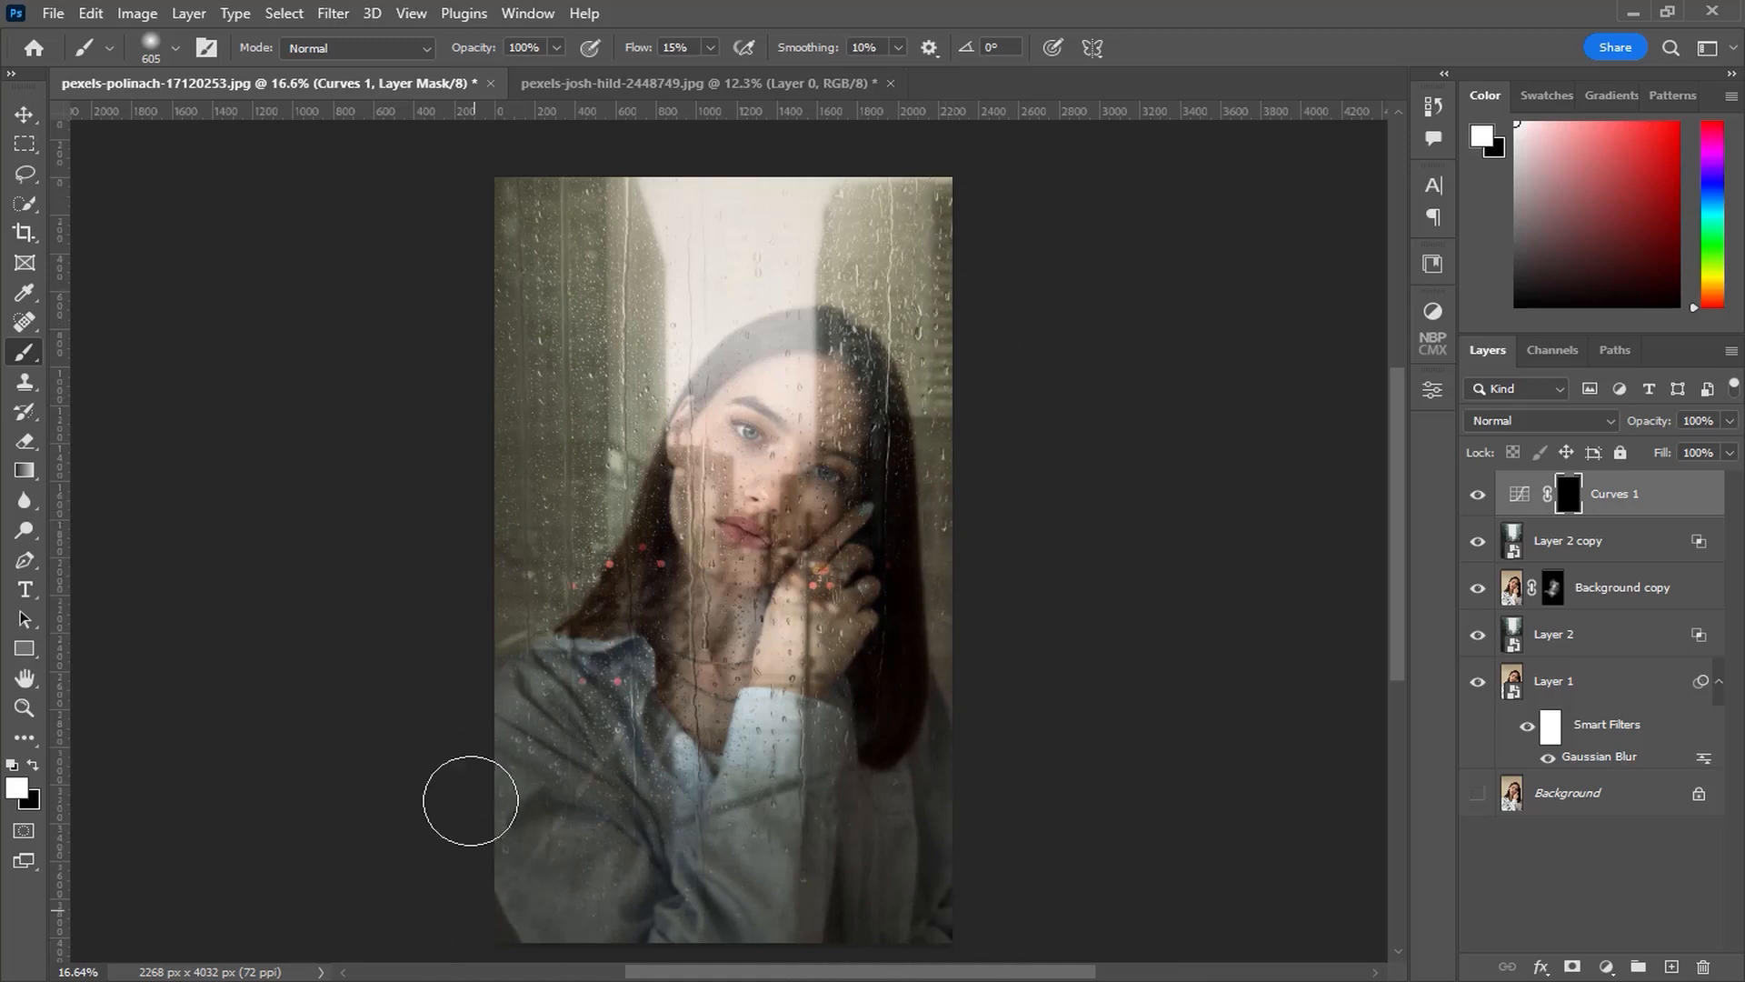
pyautogui.click(35, 115)
pyautogui.scroll(1, 681, 609)
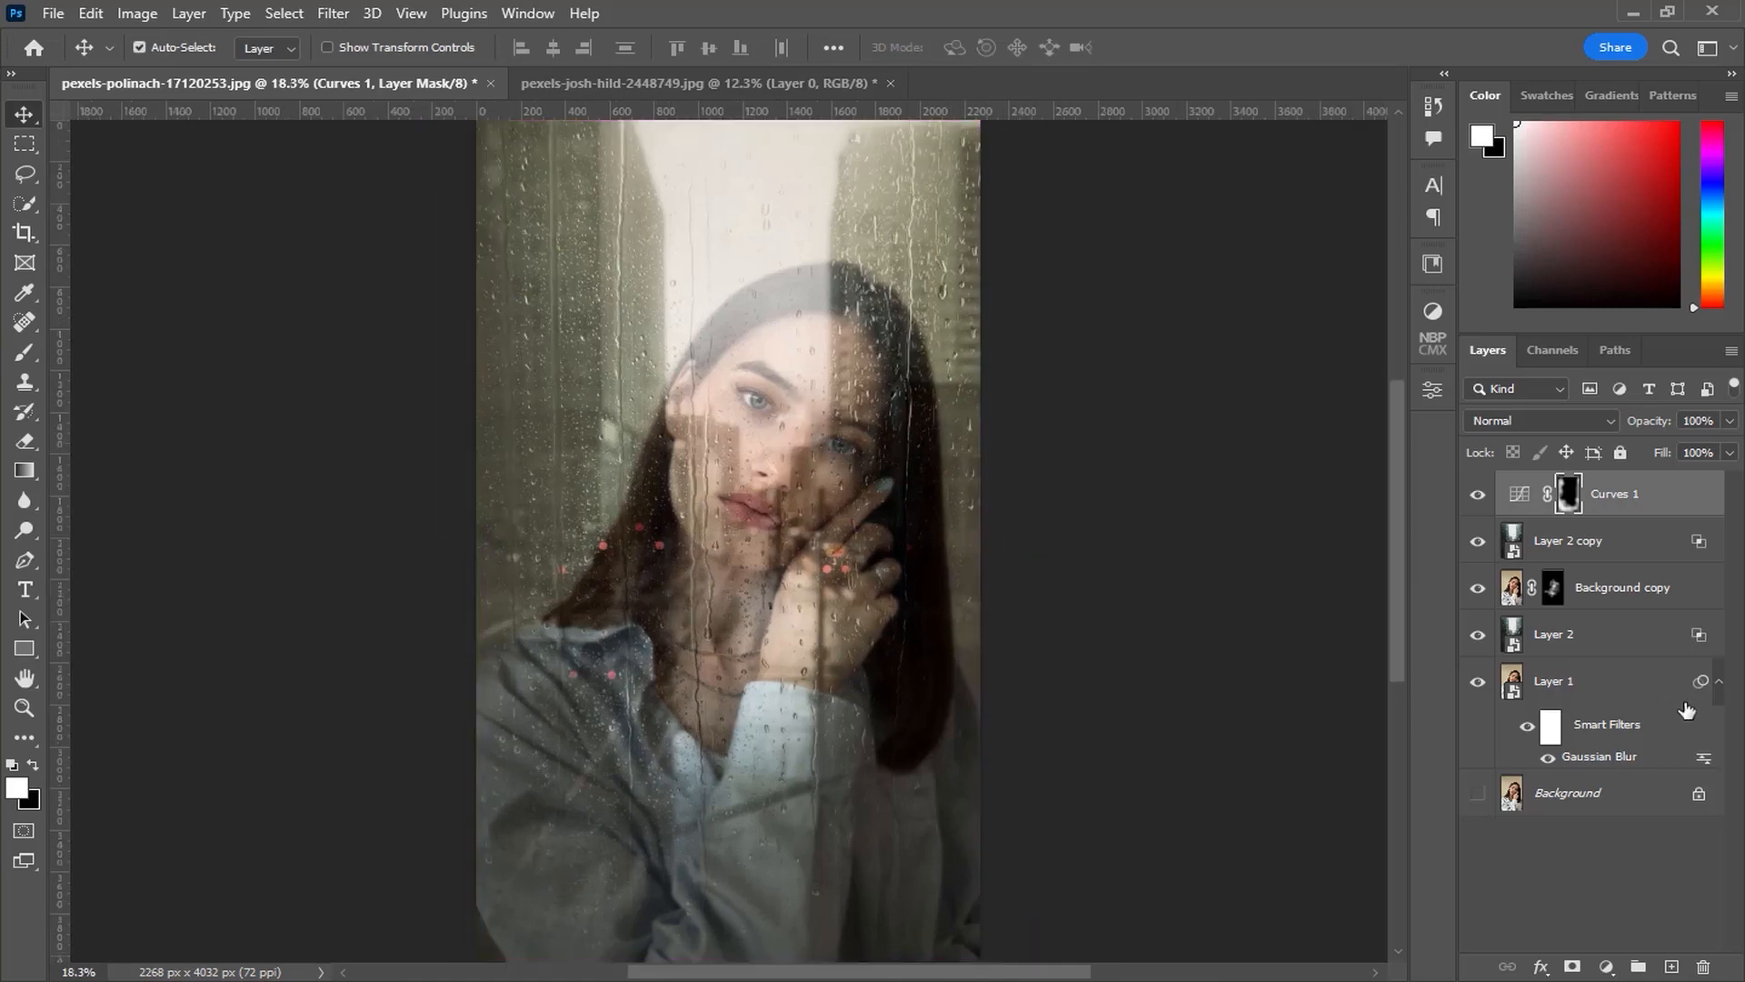
# - Add a Curves adjustment directly above Layer 1, raise its black point to output 34, and compare the image with and without it
pyautogui.click(1627, 691)
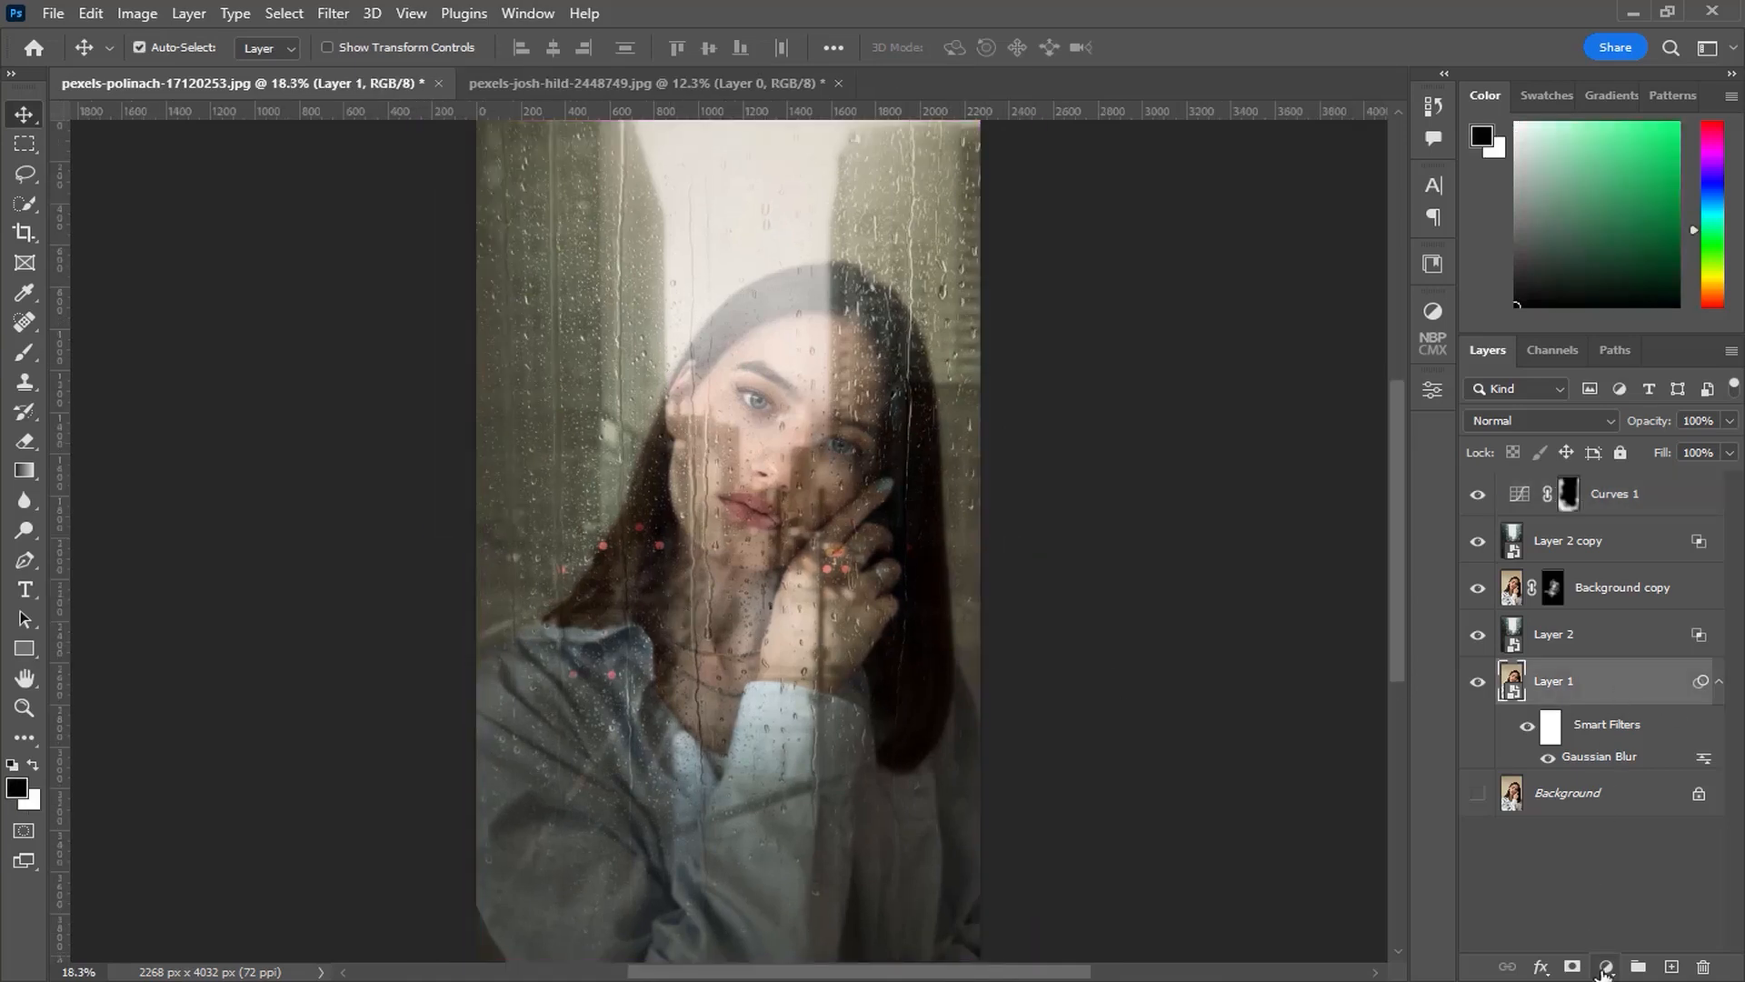
pyautogui.click(1604, 968)
pyautogui.click(1598, 680)
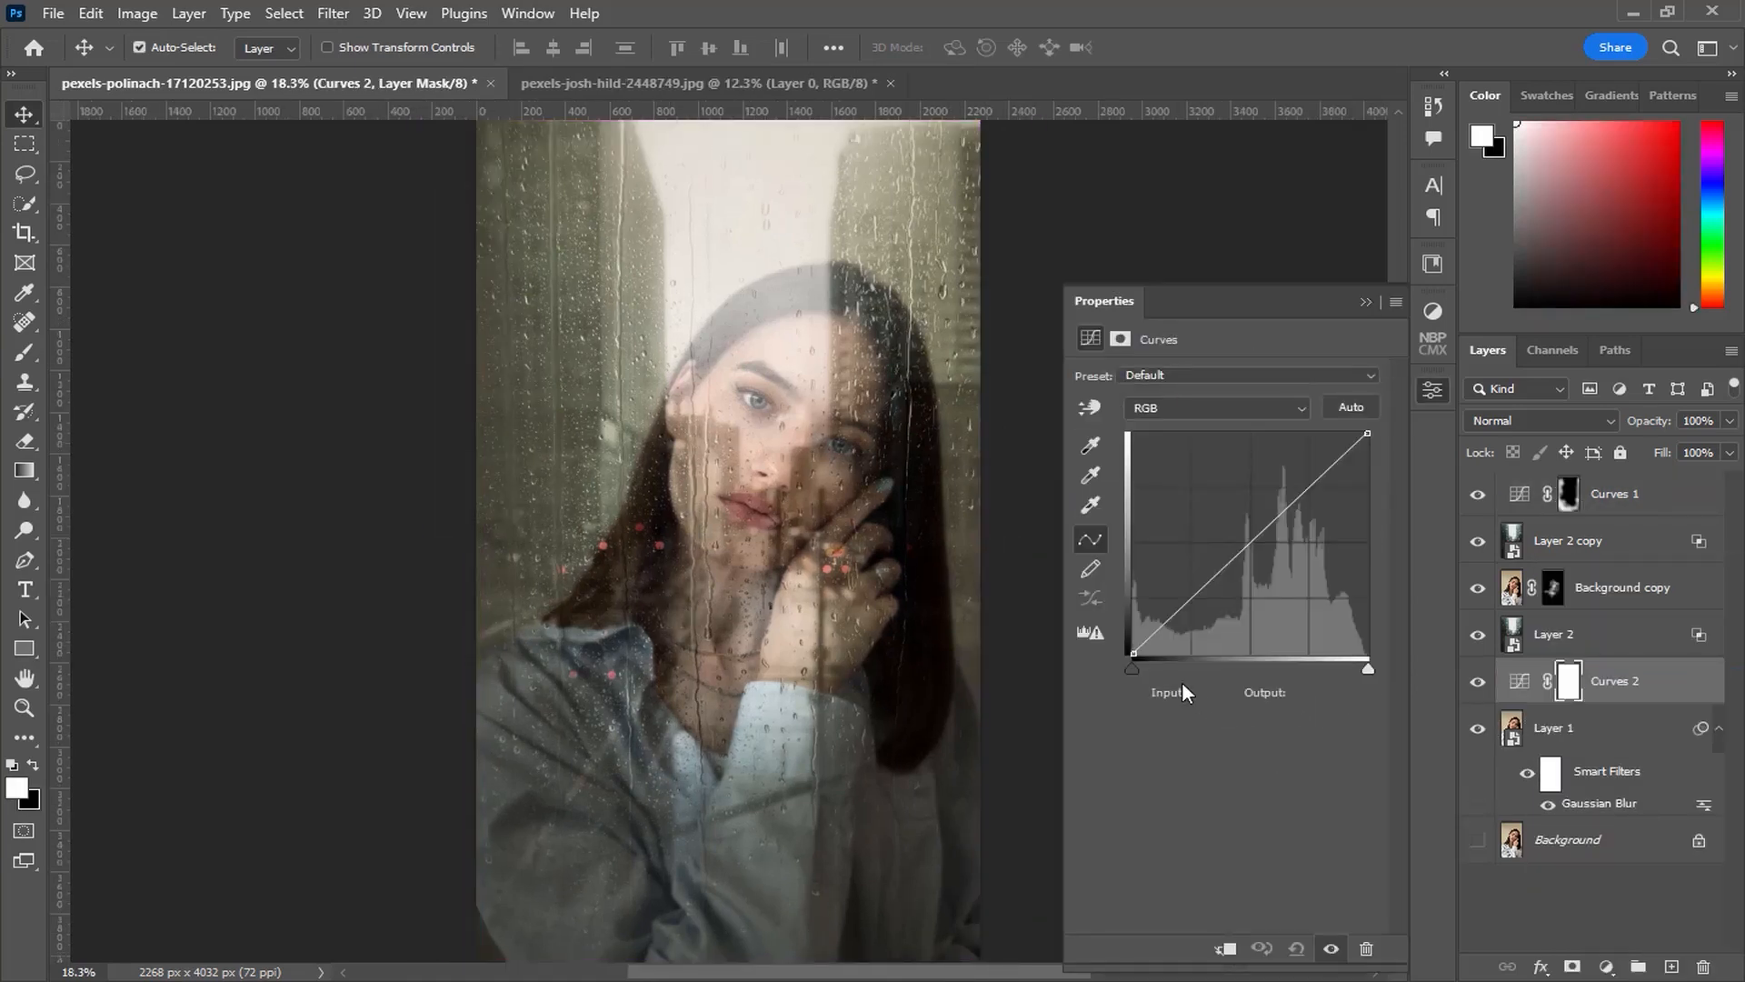
pyautogui.moveTo(1134, 652); pyautogui.dragTo(1115, 621)
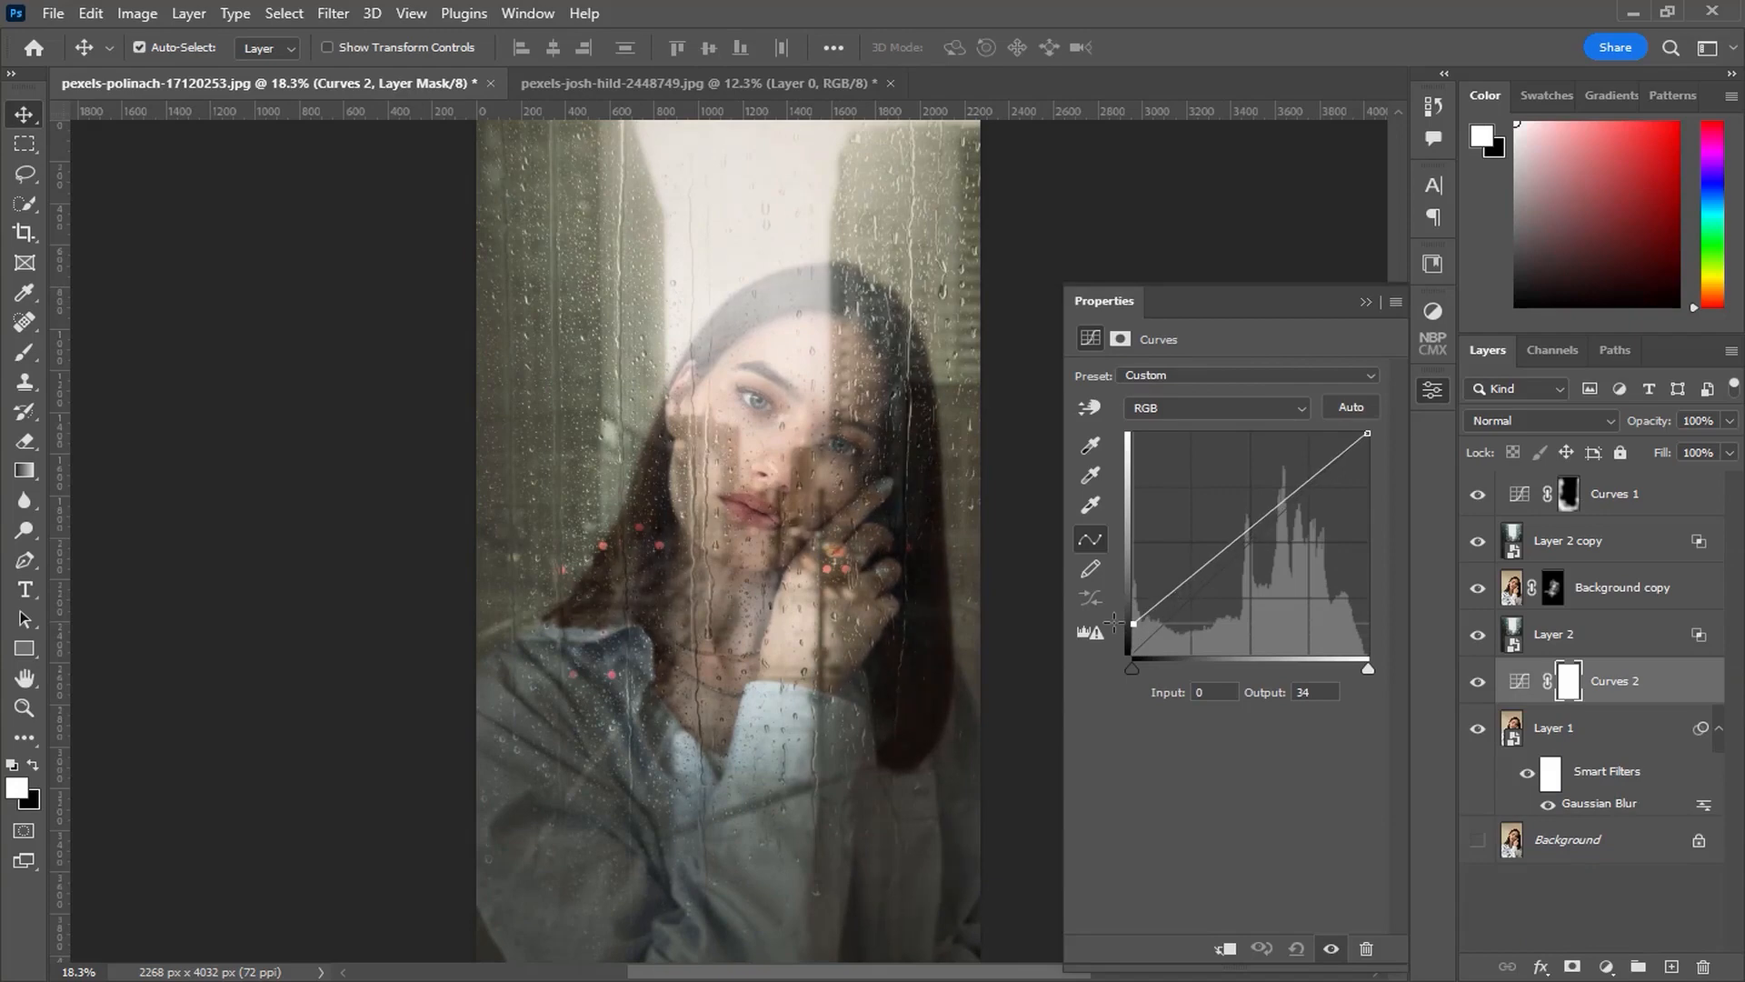
pyautogui.click(1367, 302)
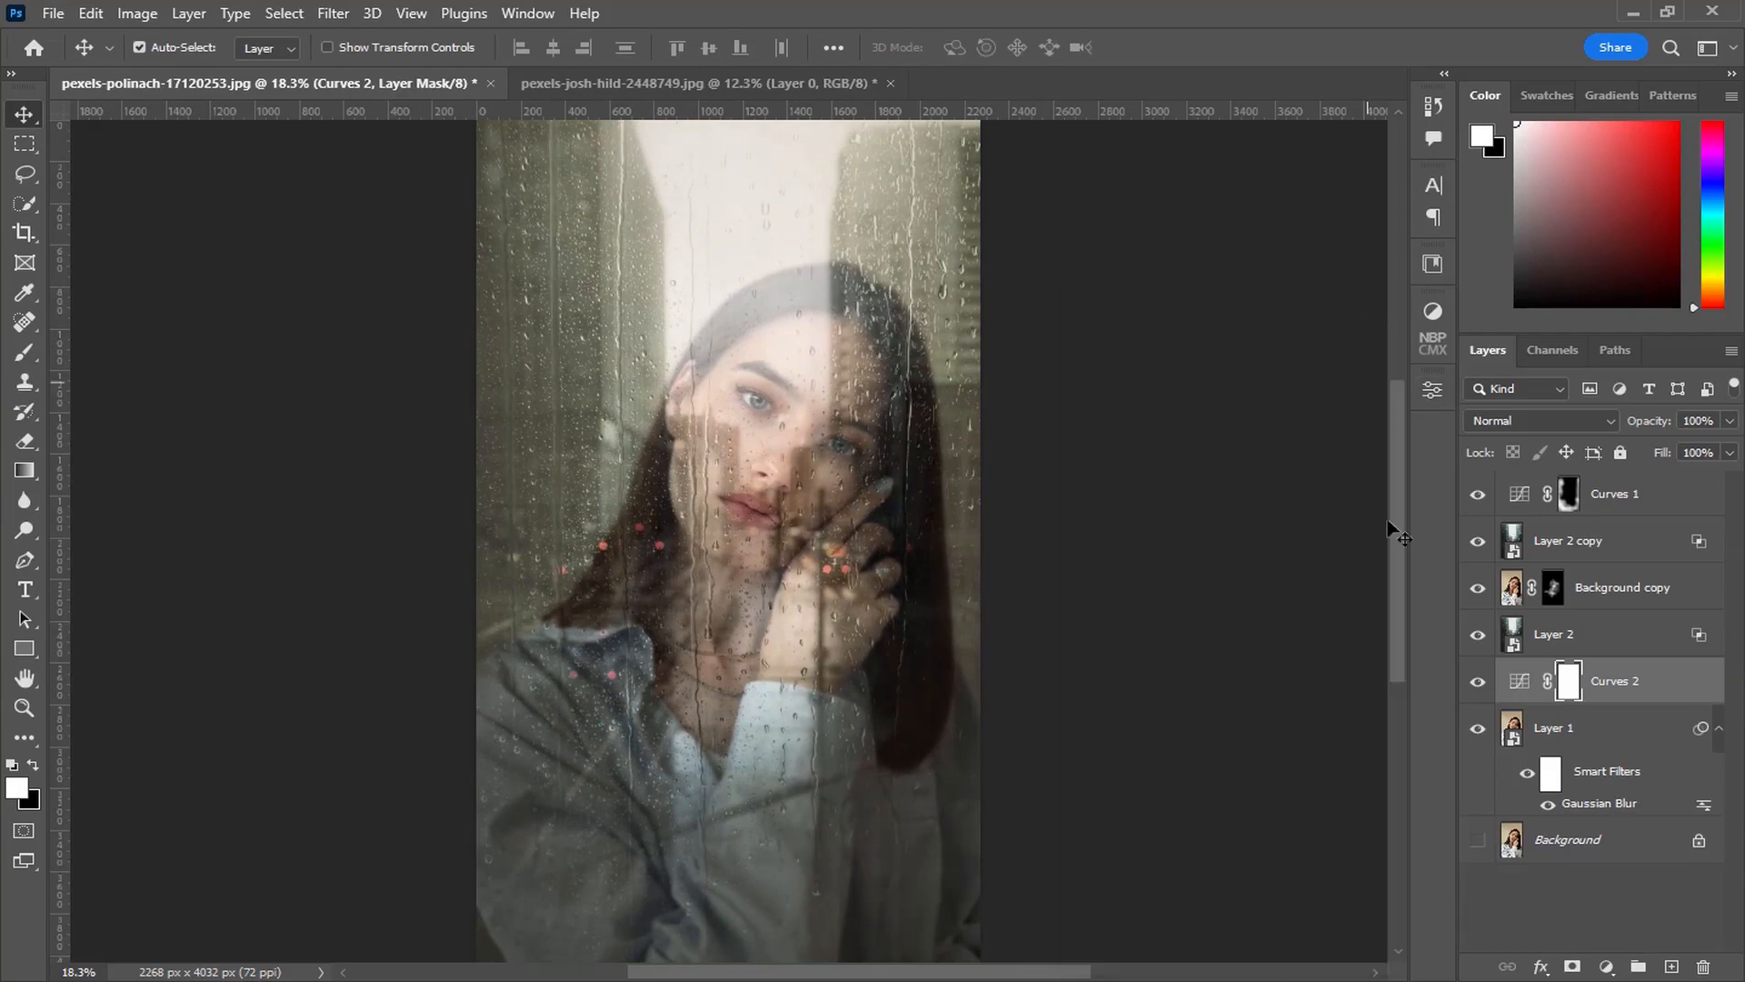
pyautogui.click(1632, 683)
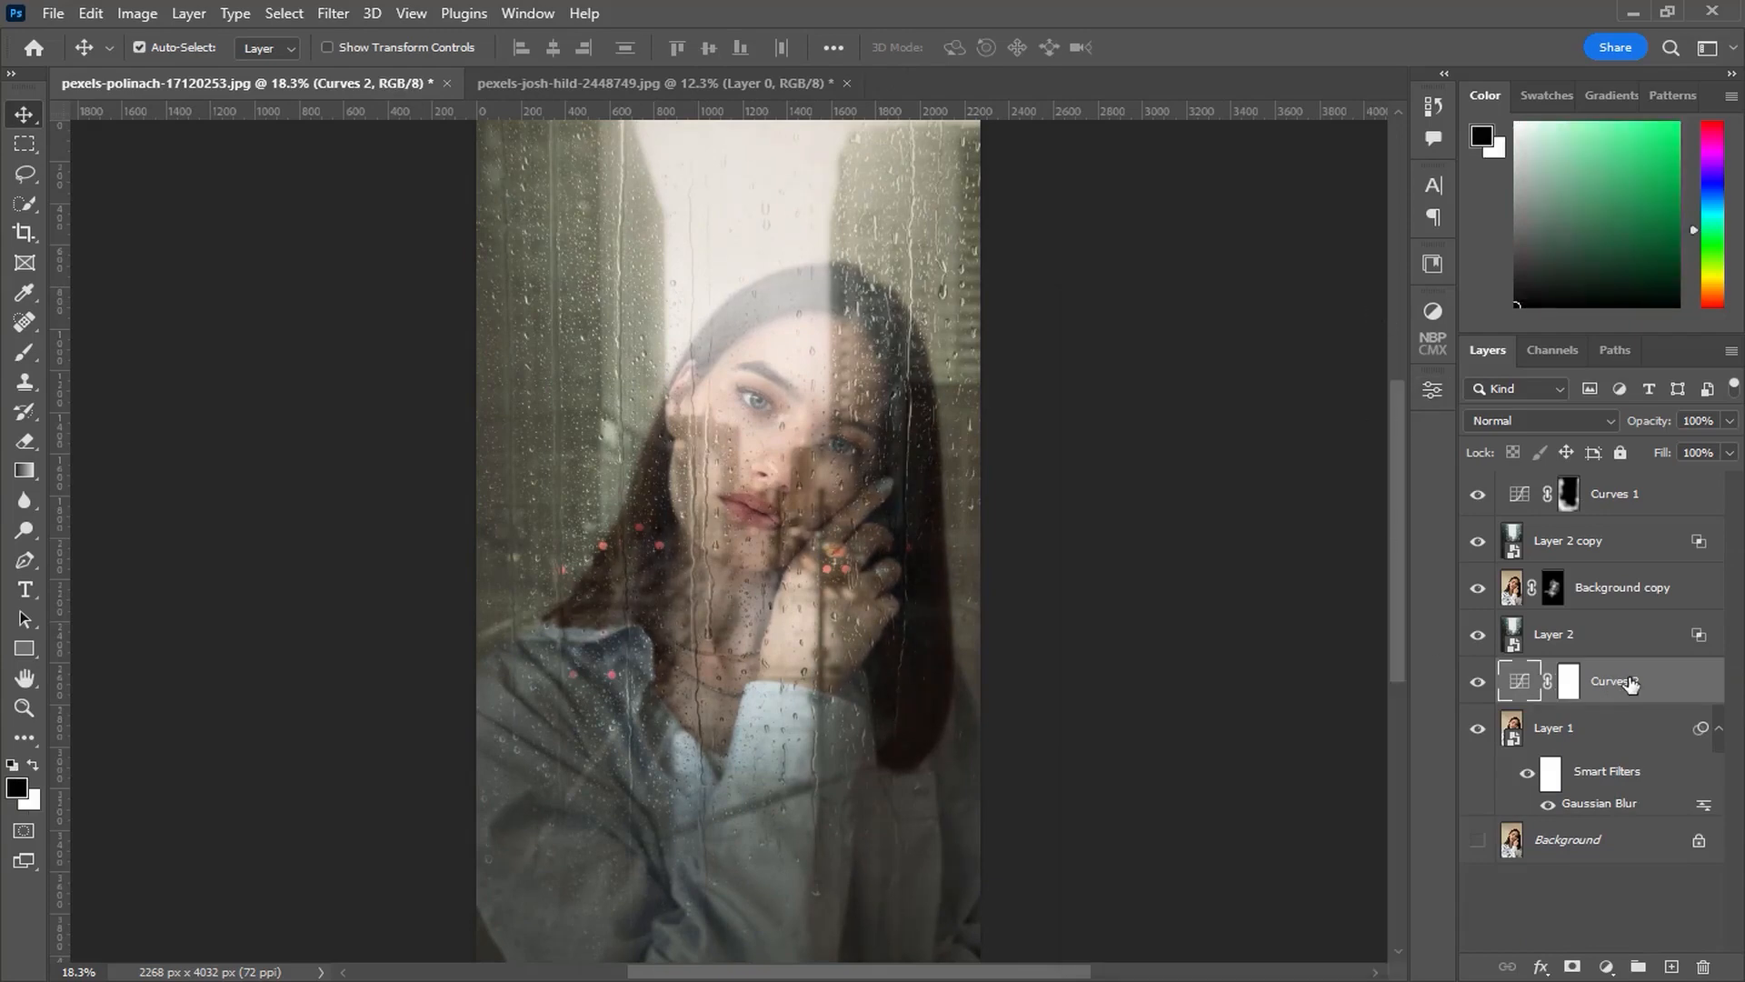
pyautogui.click(1478, 681)
pyautogui.click(1479, 681)
# - Add a Color Lookup adjustment above Curves 1, try several 3D LUTs and apply 3Strip.look
pyautogui.click(1627, 492)
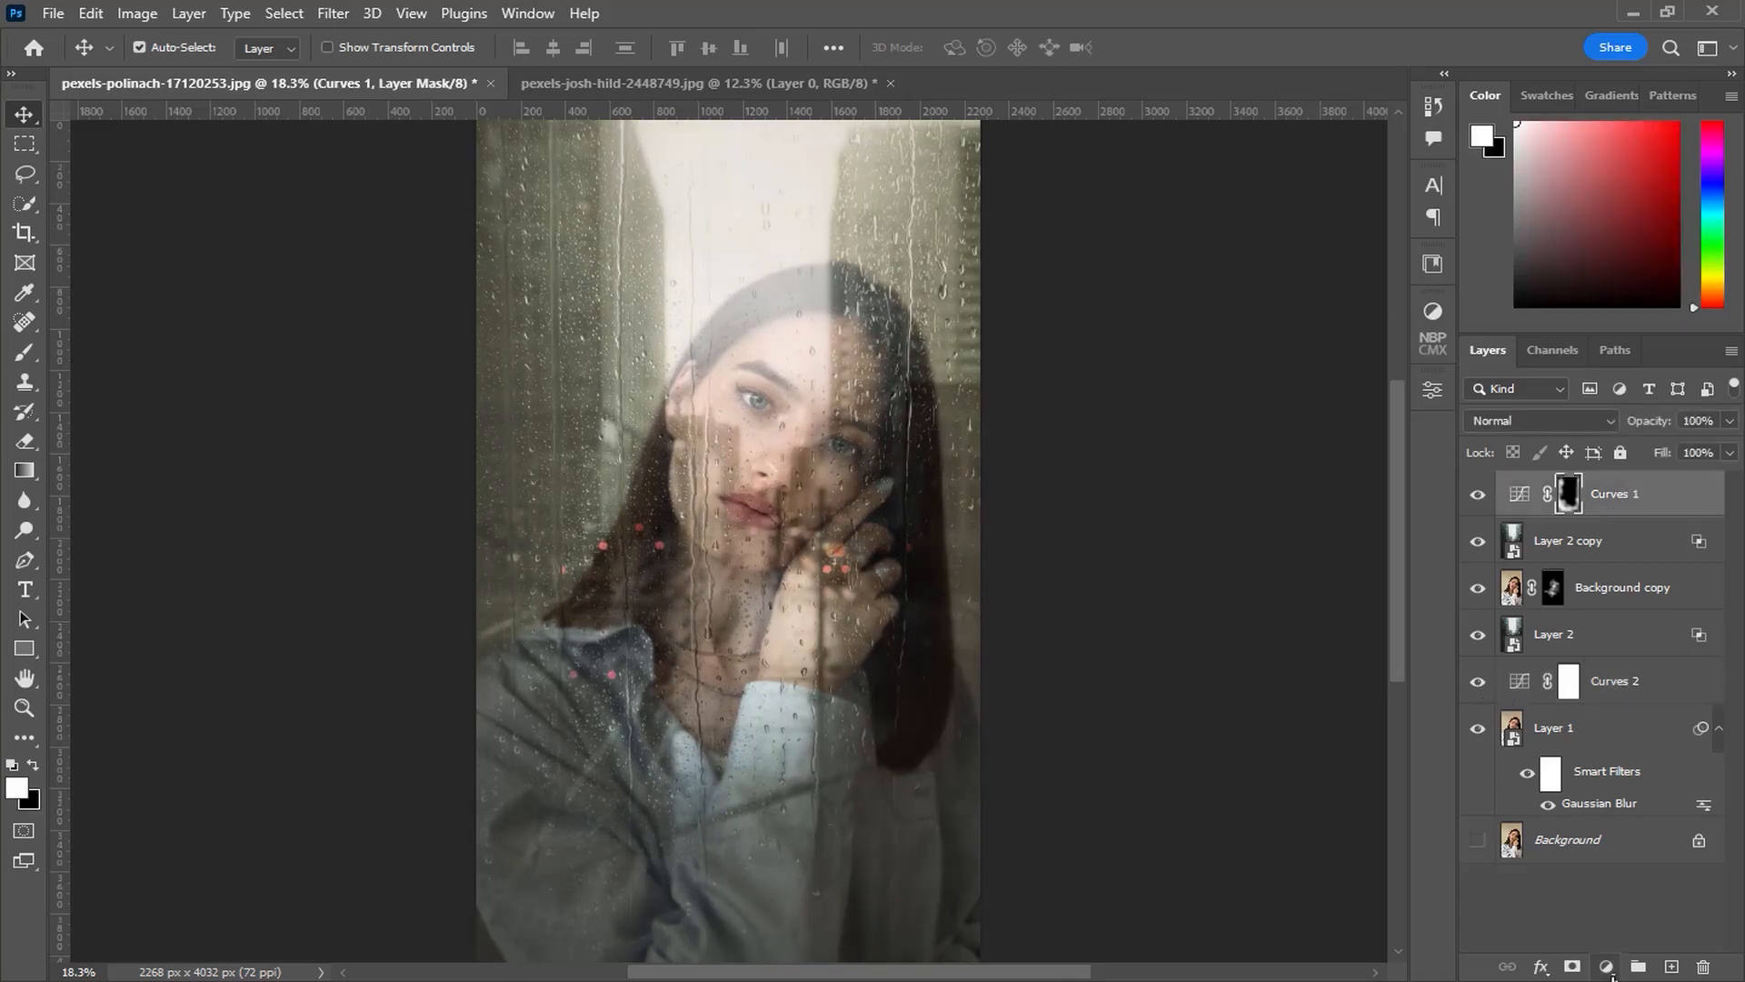
pyautogui.click(1606, 966)
pyautogui.click(1647, 858)
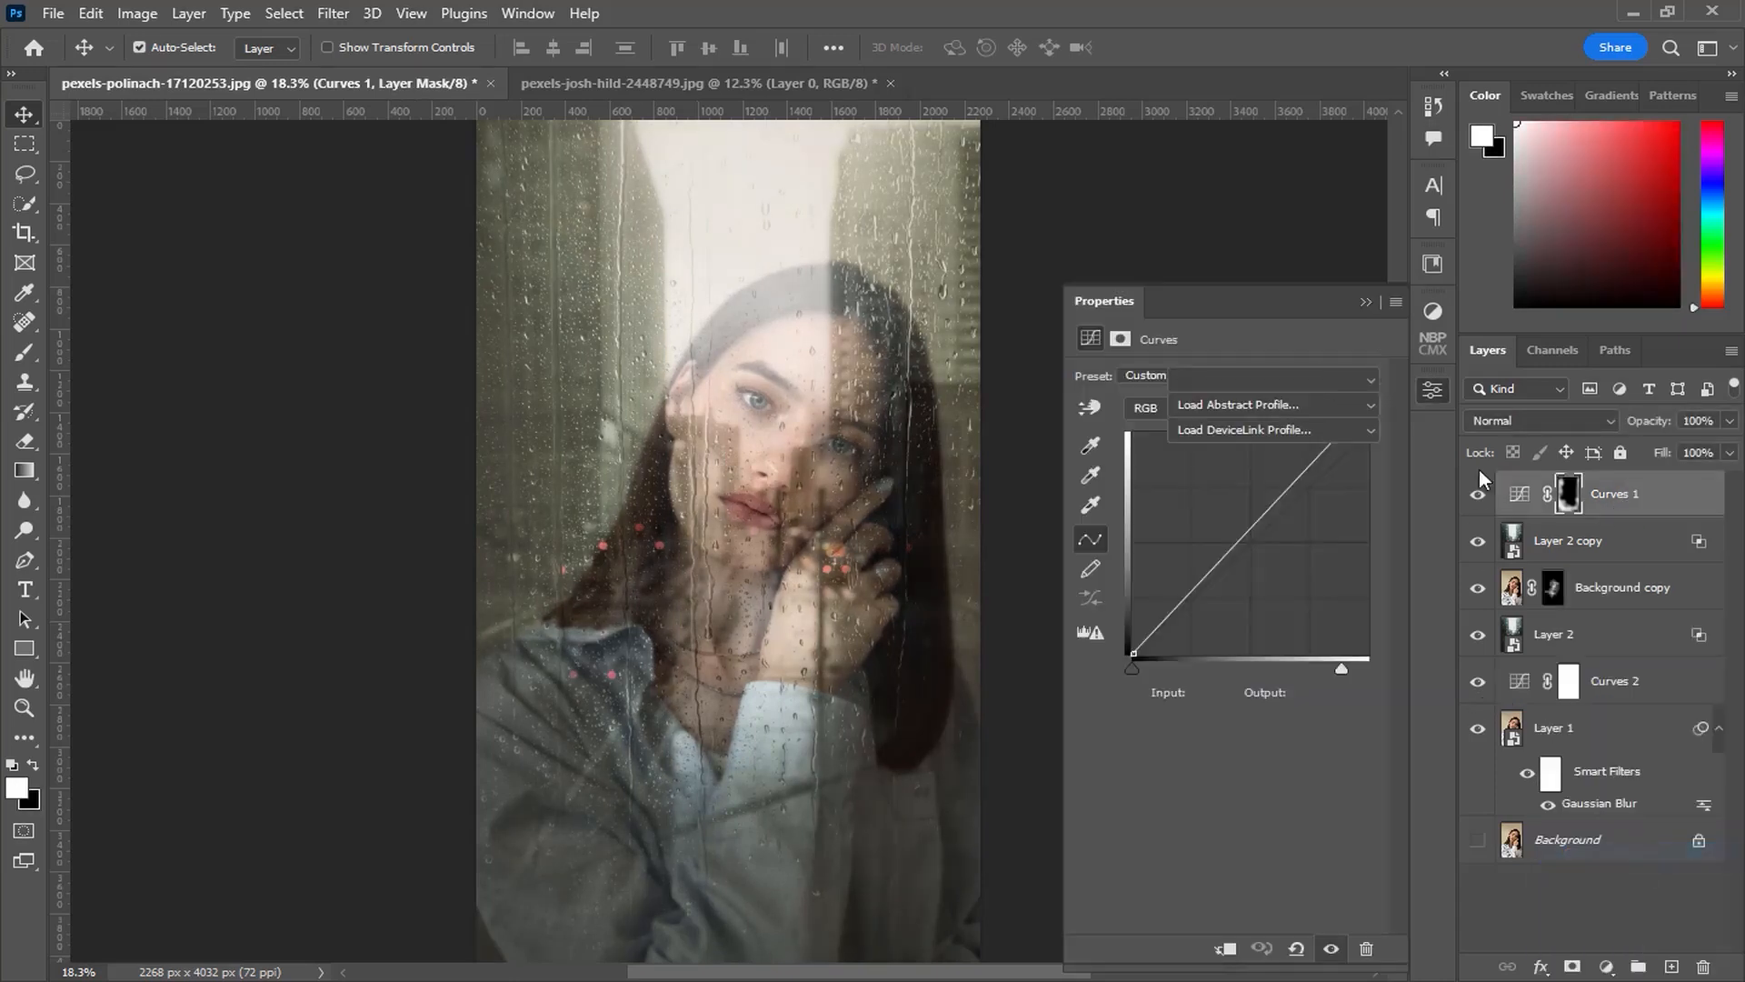
pyautogui.click(1316, 371)
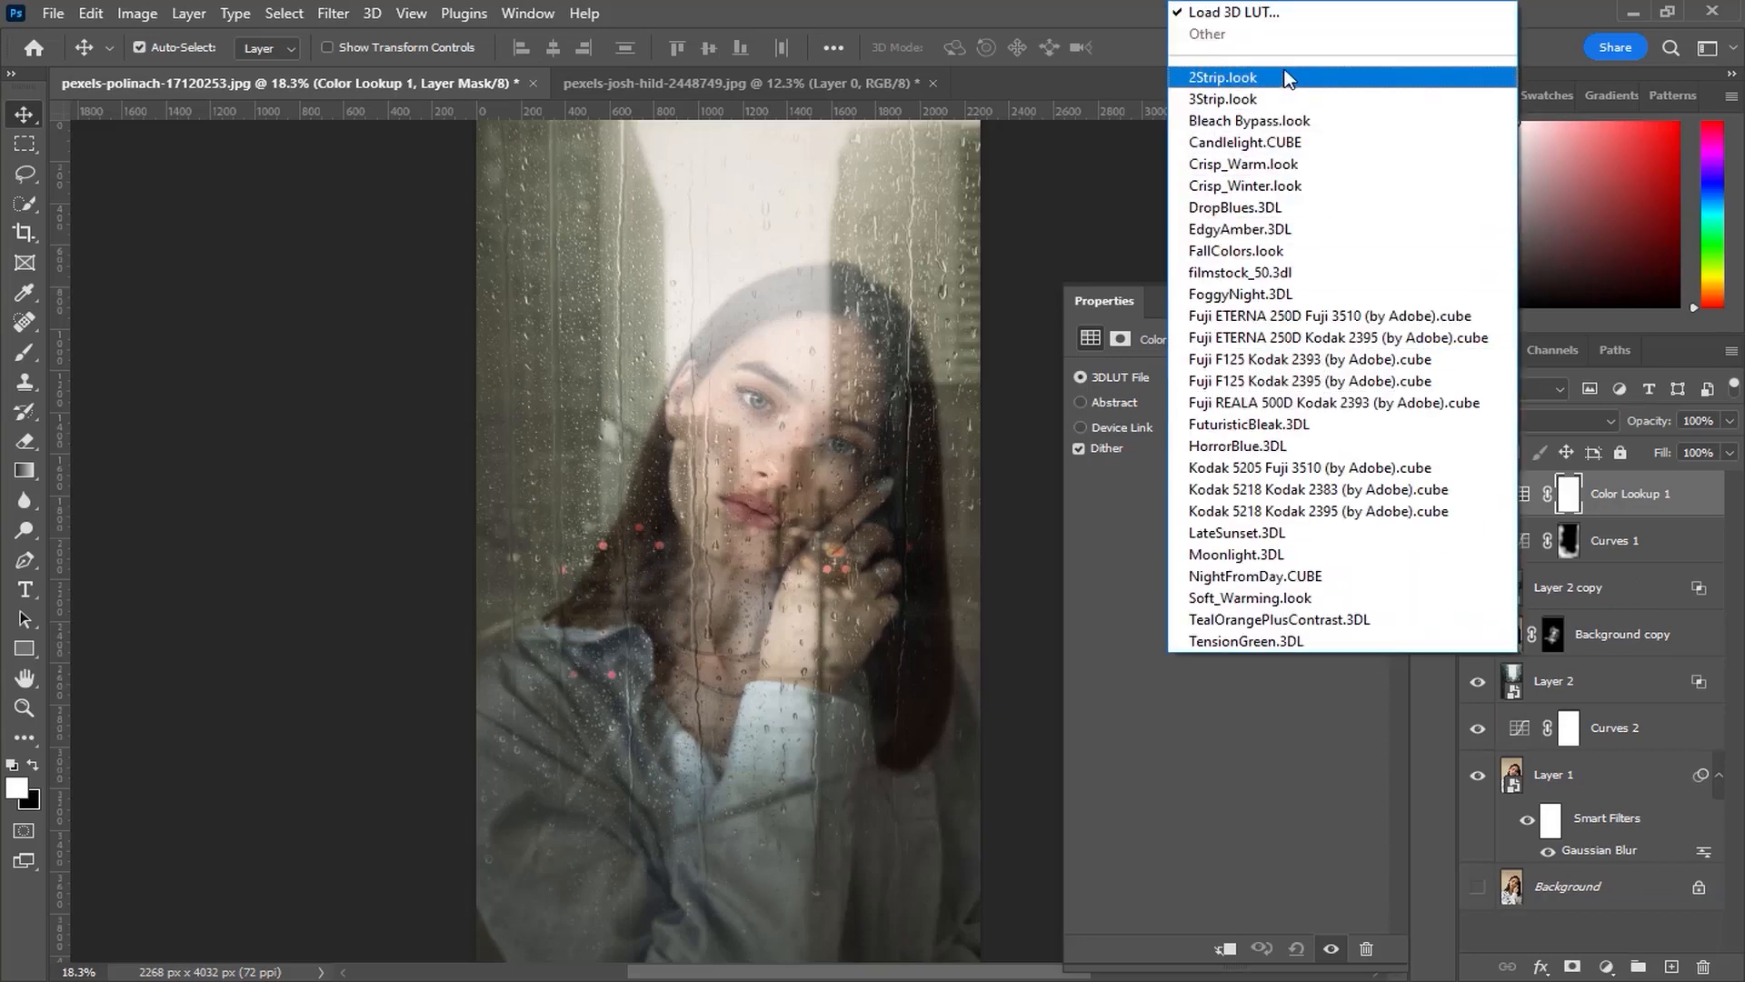
pyautogui.click(1222, 77)
pyautogui.press('Down')
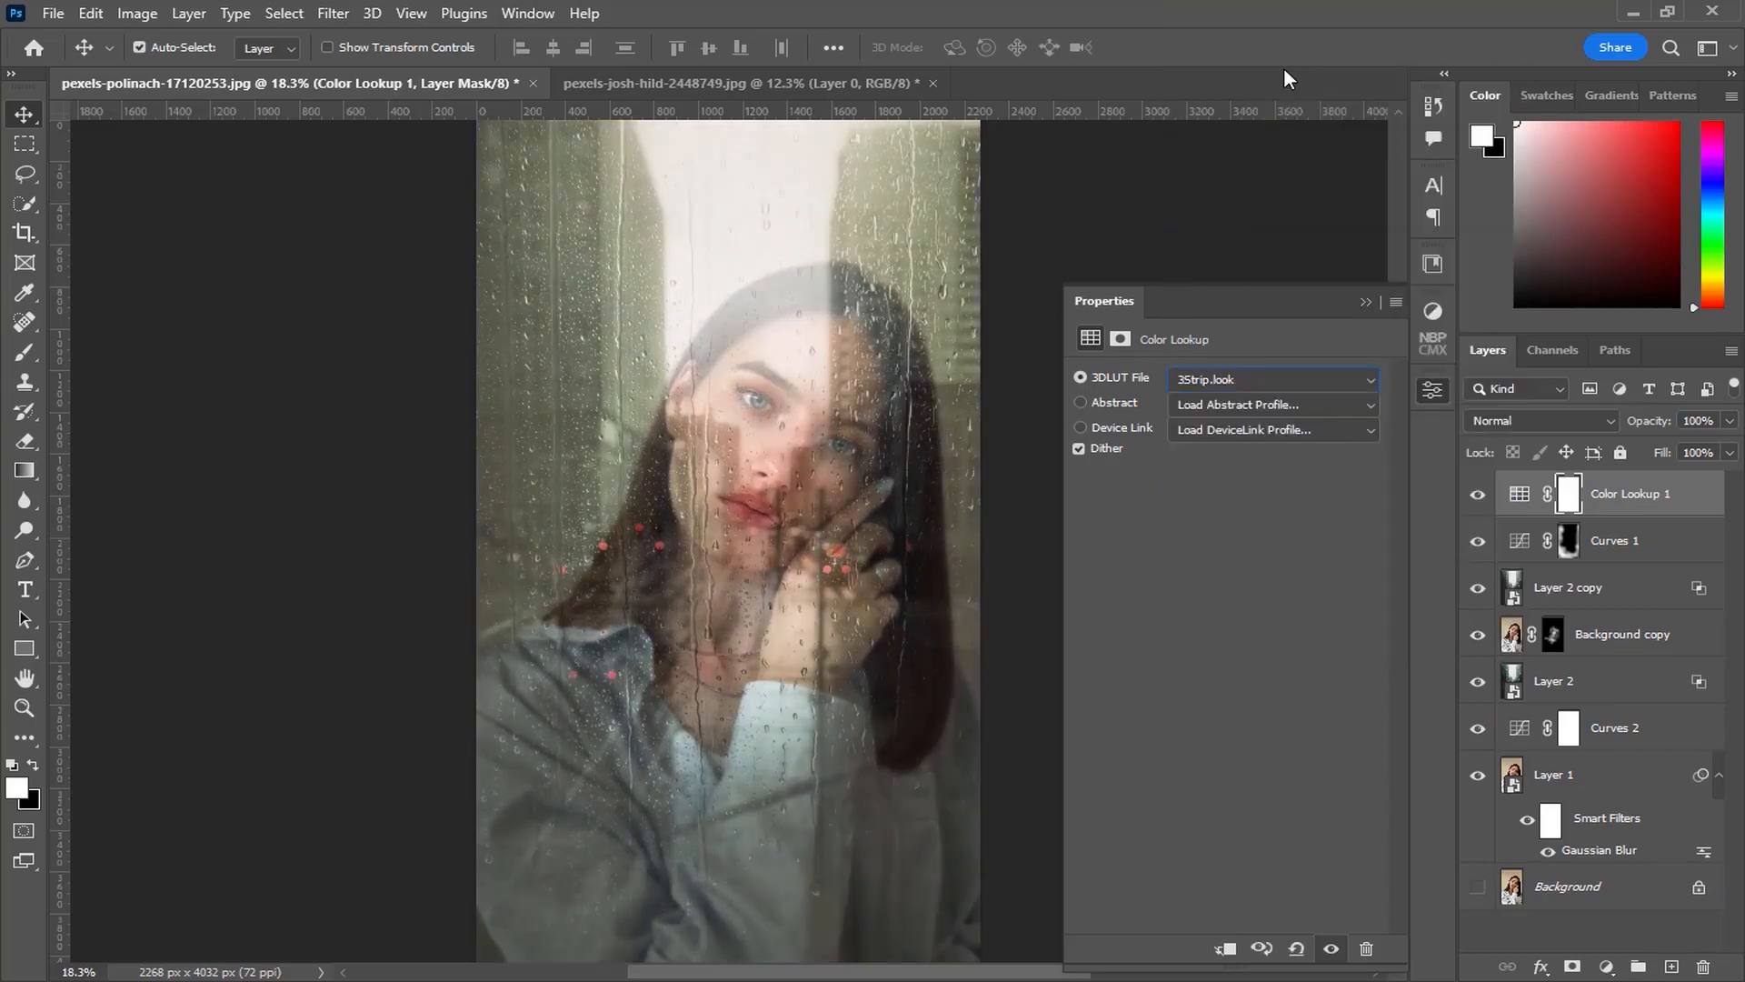
pyautogui.press('Down')
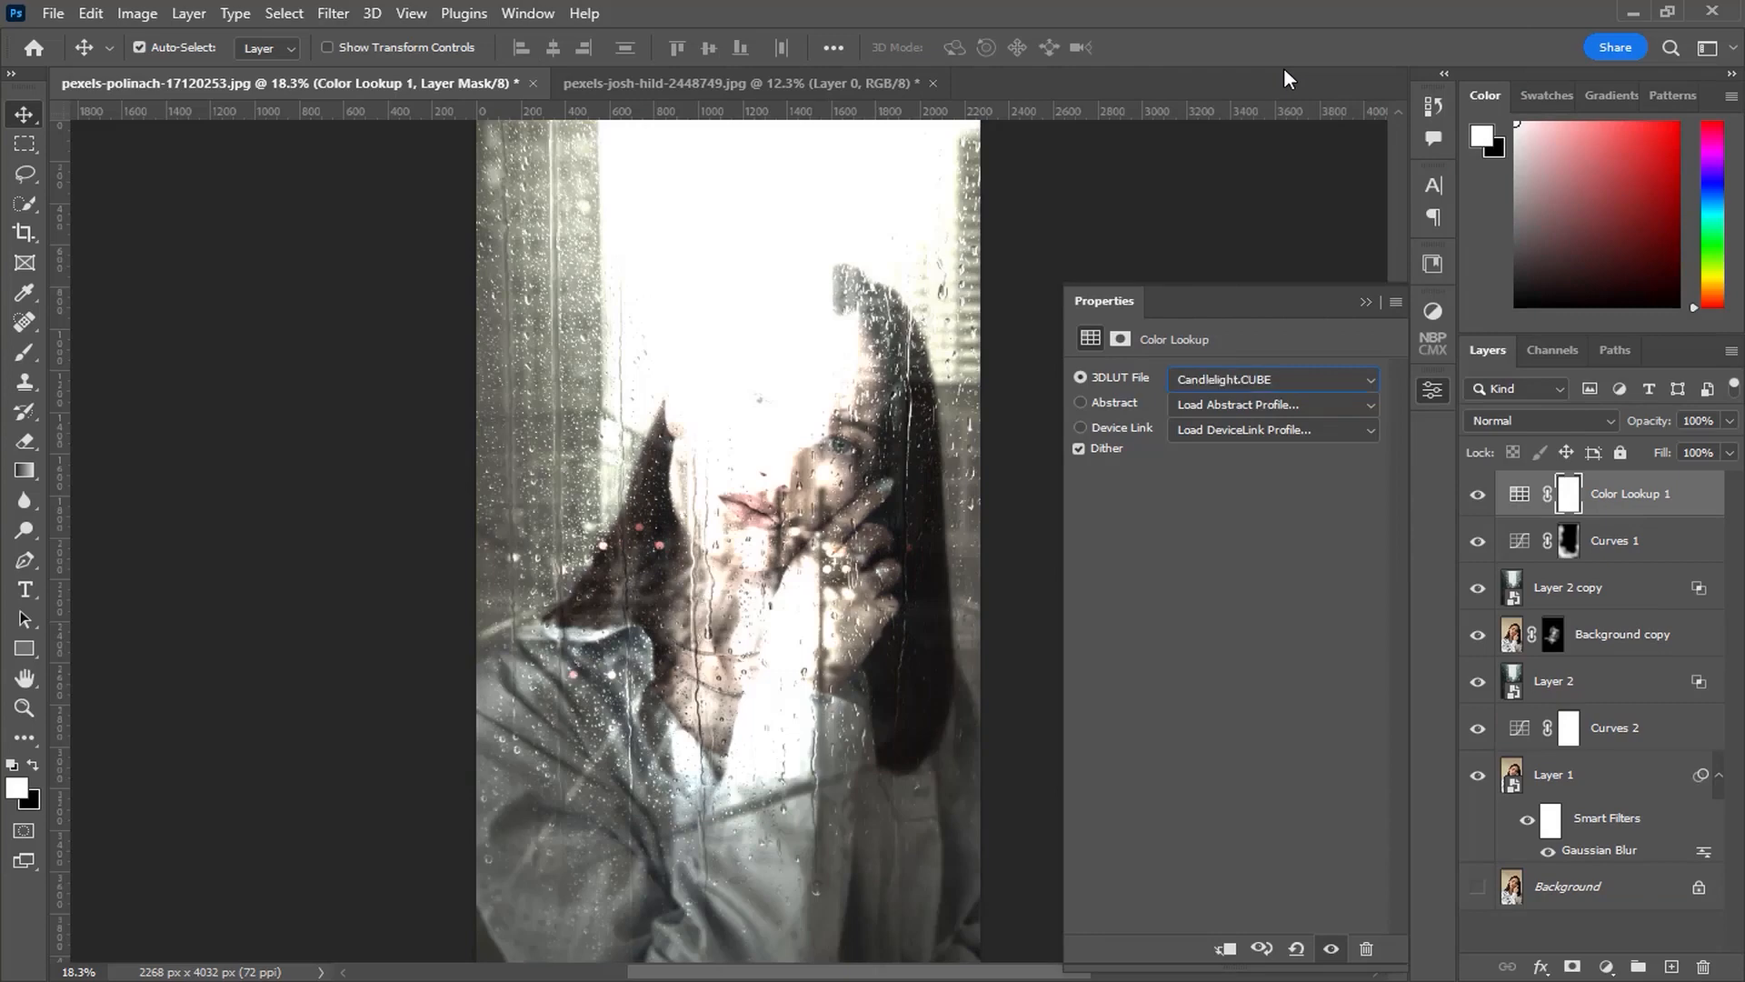
pyautogui.press('Up')
pyautogui.press('Up')
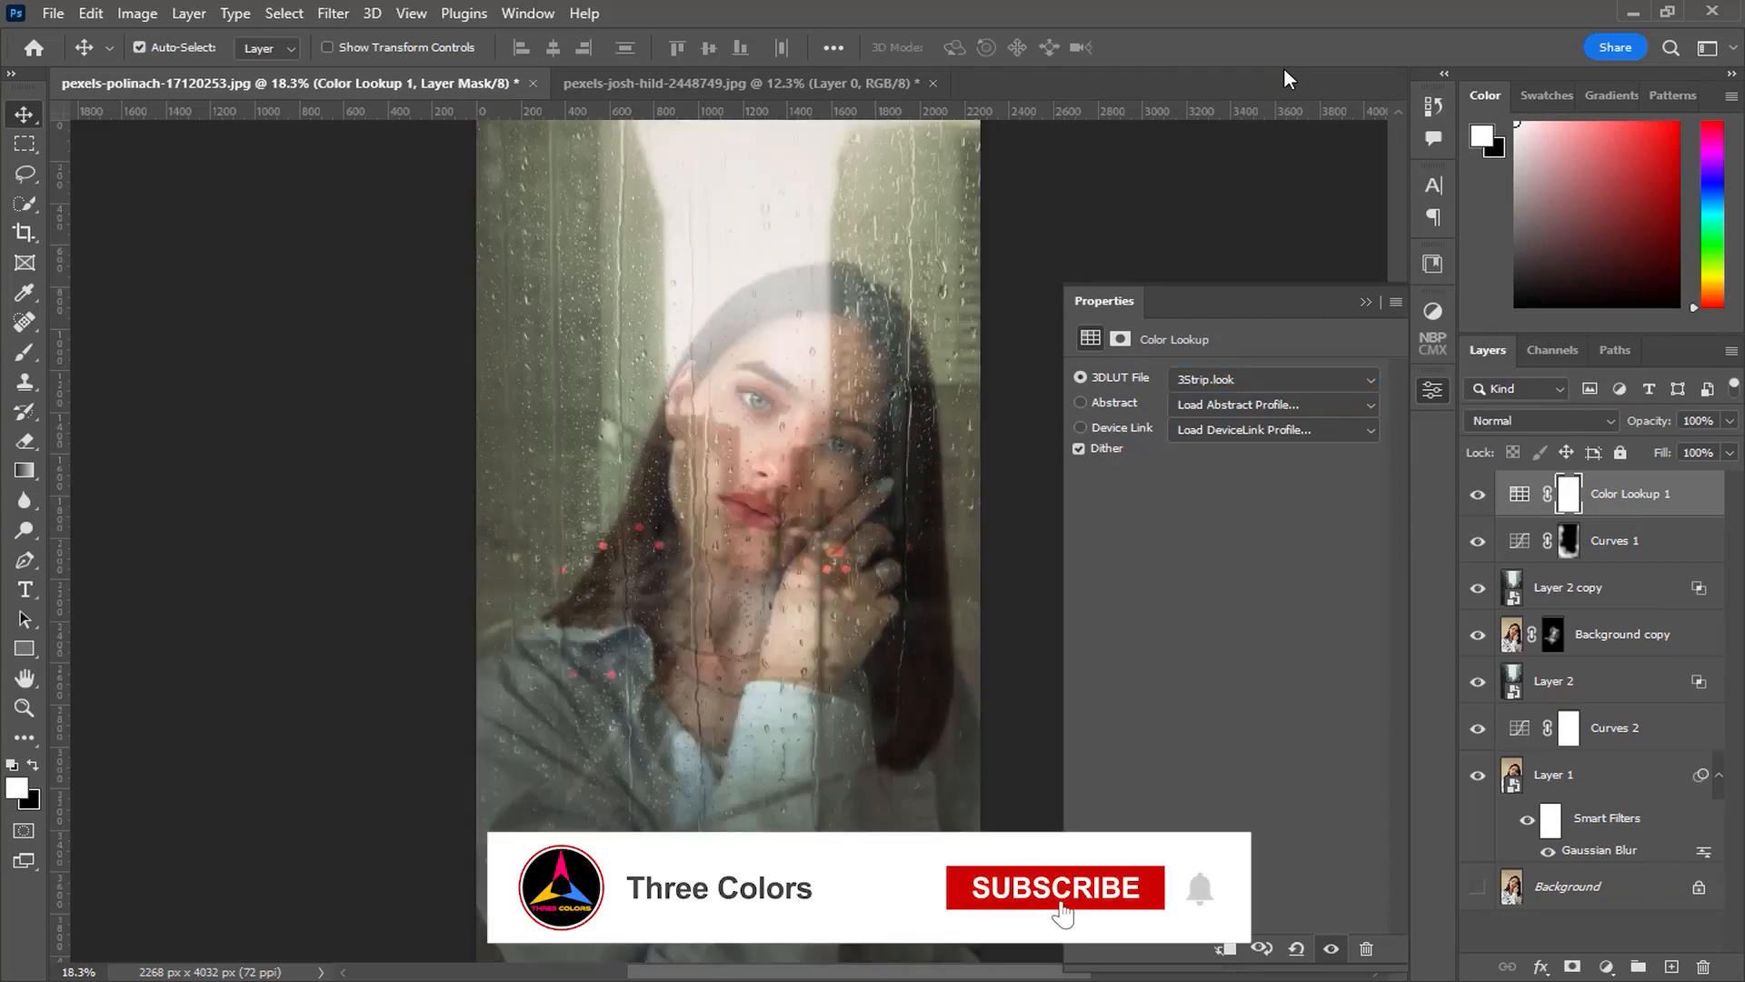
pyautogui.click(1364, 302)
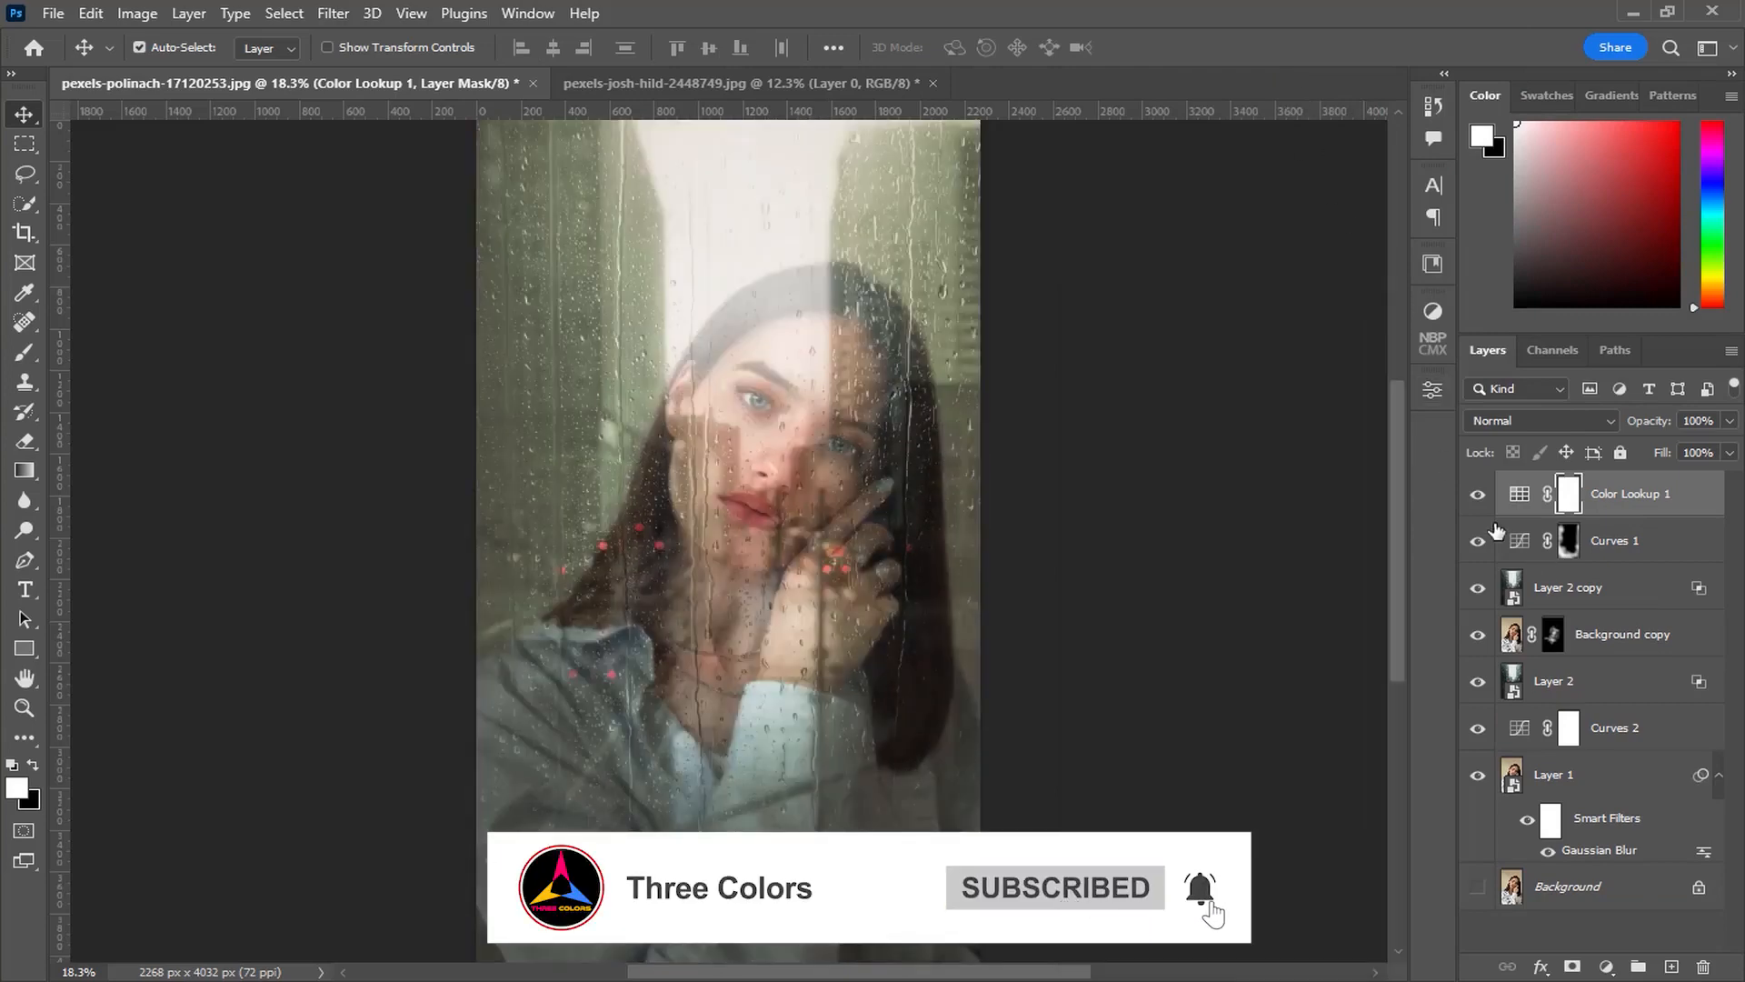
# - Compare the image before and after by toggling layer visibility, and examine the face and raindrops up close
pyautogui.click(1477, 496)
pyautogui.click(1478, 496)
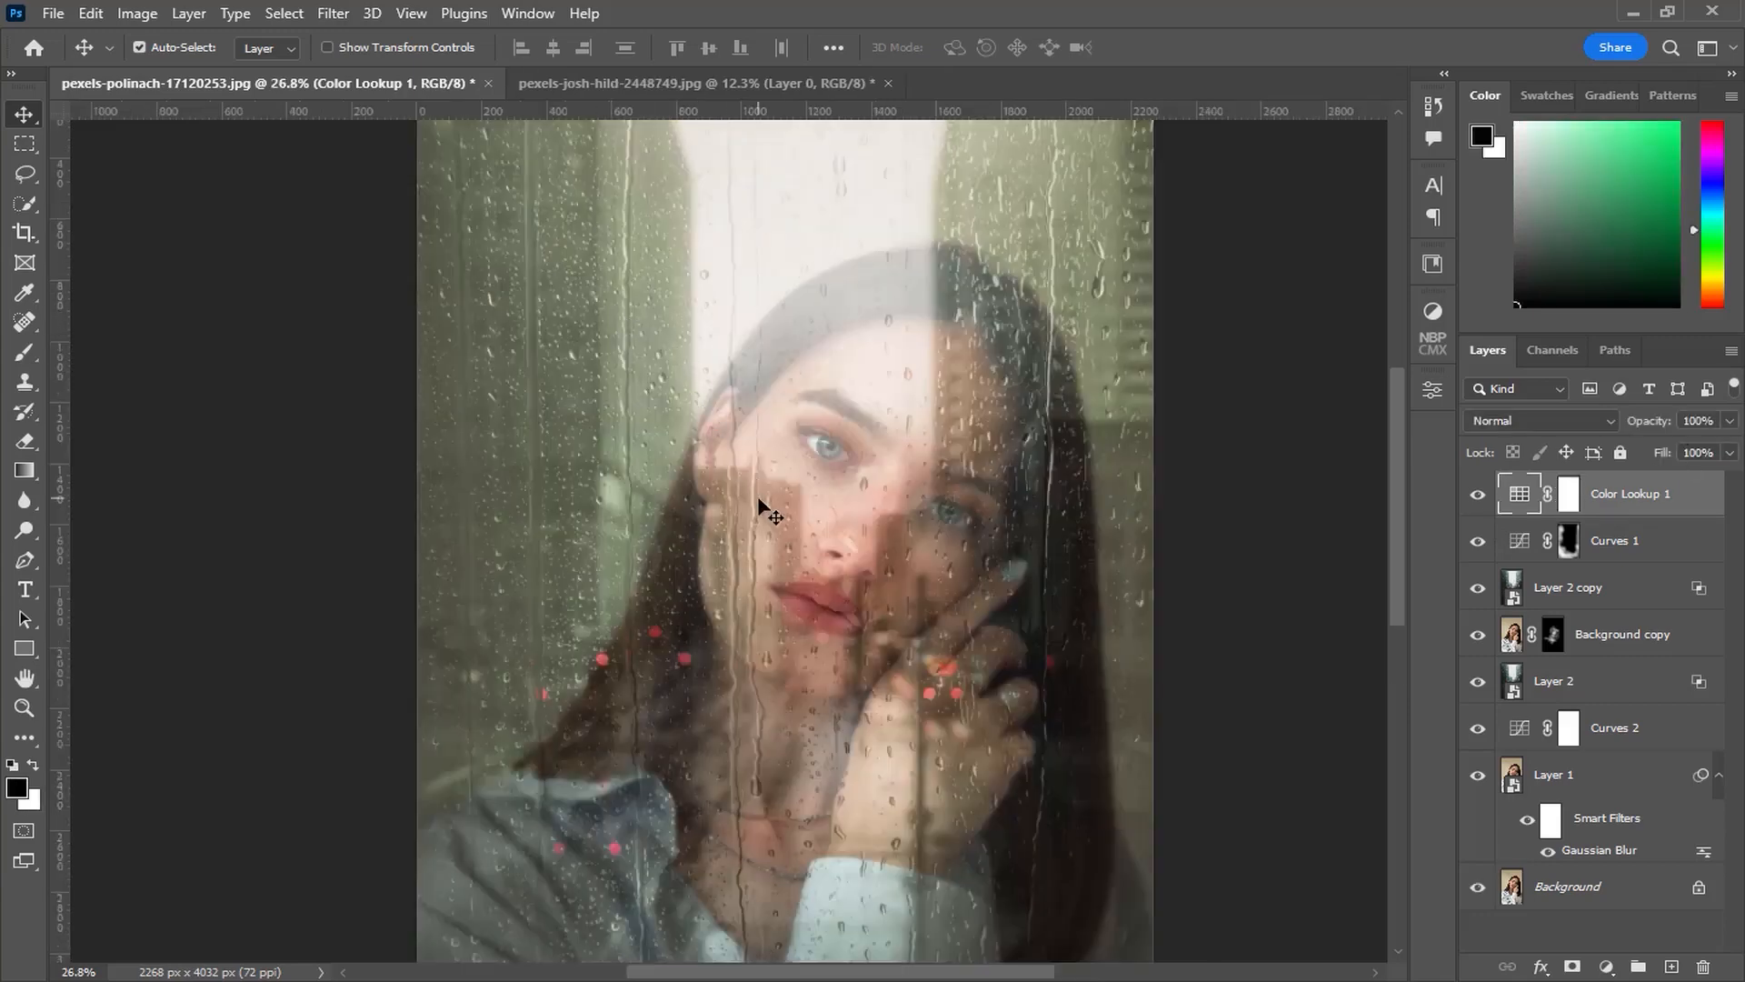
pyautogui.press('ctrl')
pyautogui.scroll(-2, 757, 494)
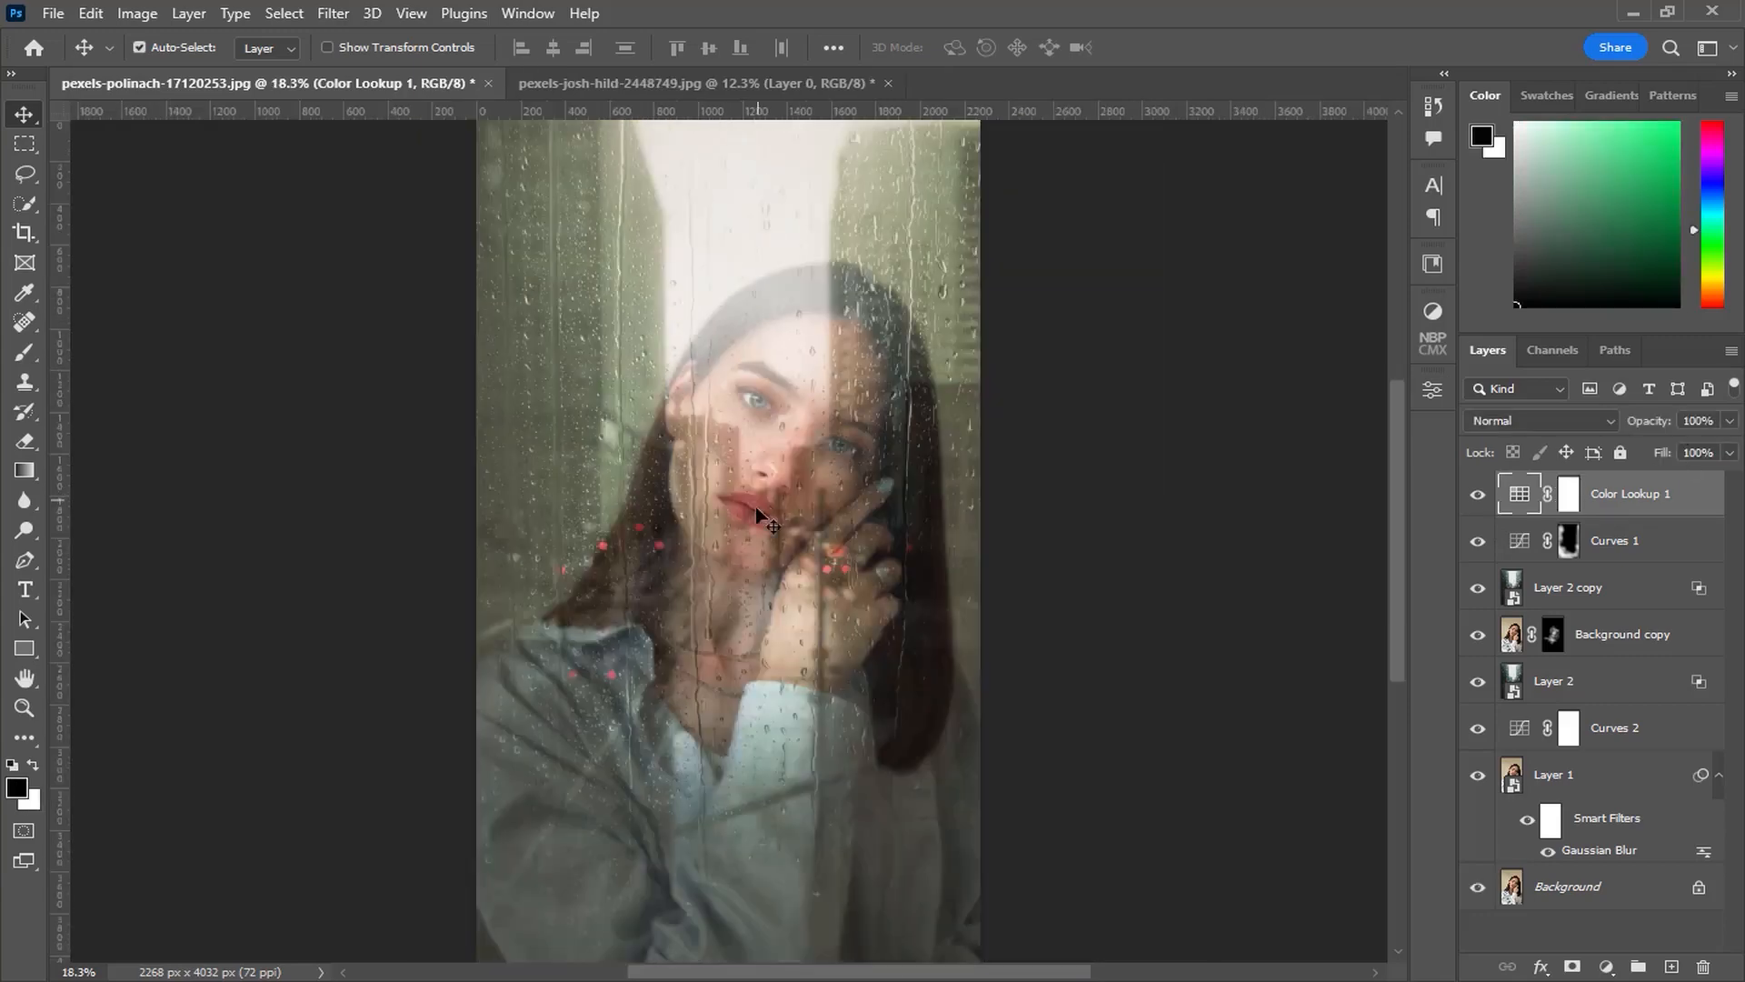